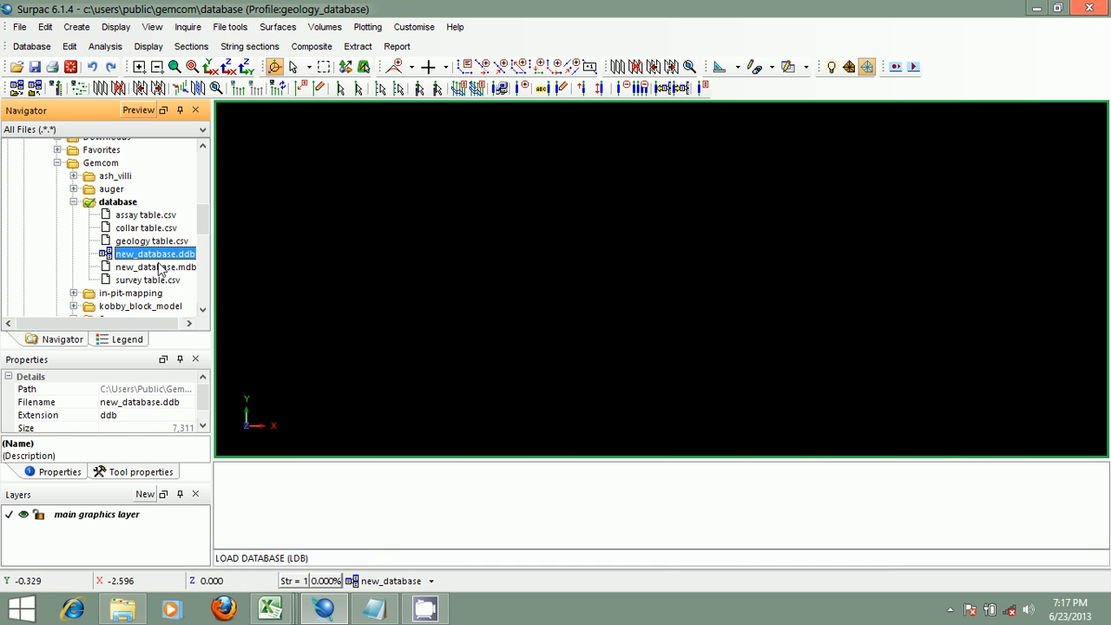
# - Open new_database.mdb in Access and view each of its tables, then close Access
pyautogui.click(159, 265)
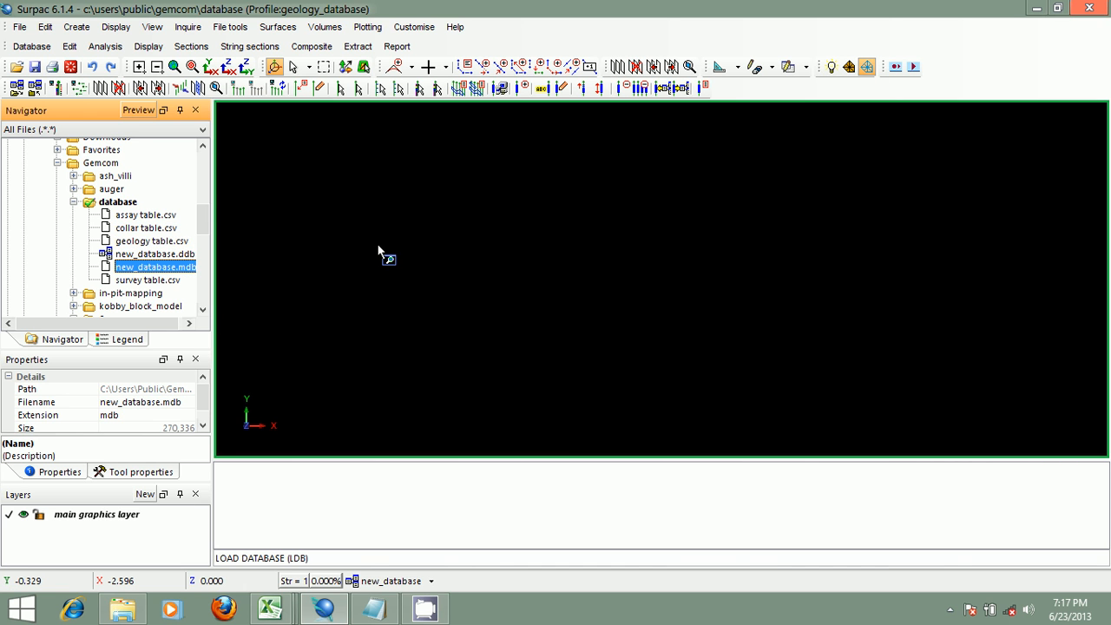
pyautogui.moveTo(378, 245); pyautogui.dragTo(380, 243)
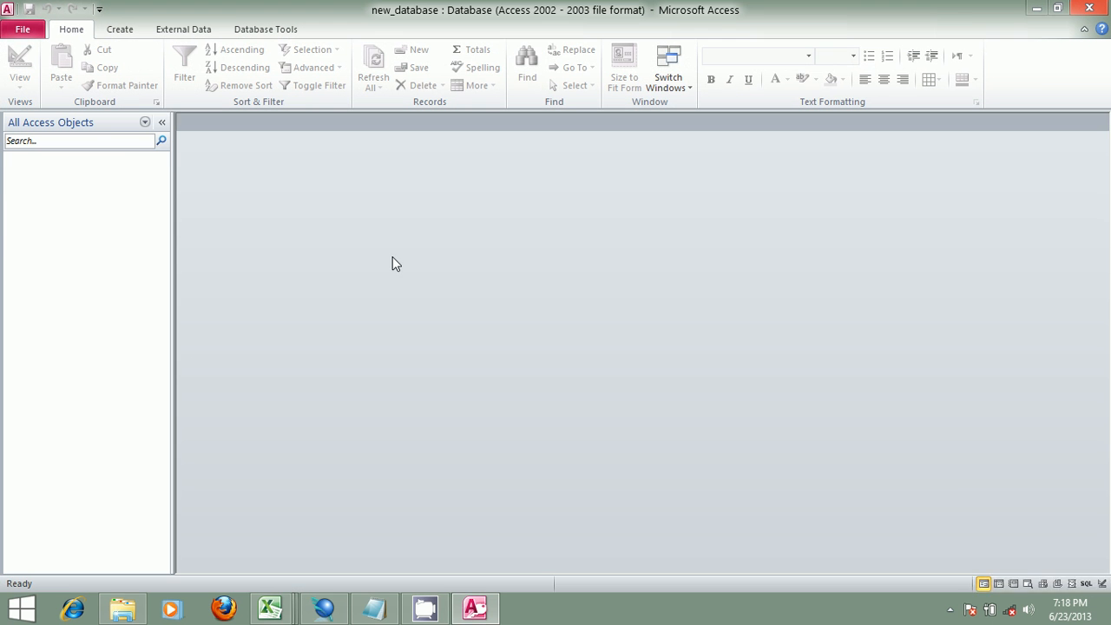
pyautogui.click(45, 178)
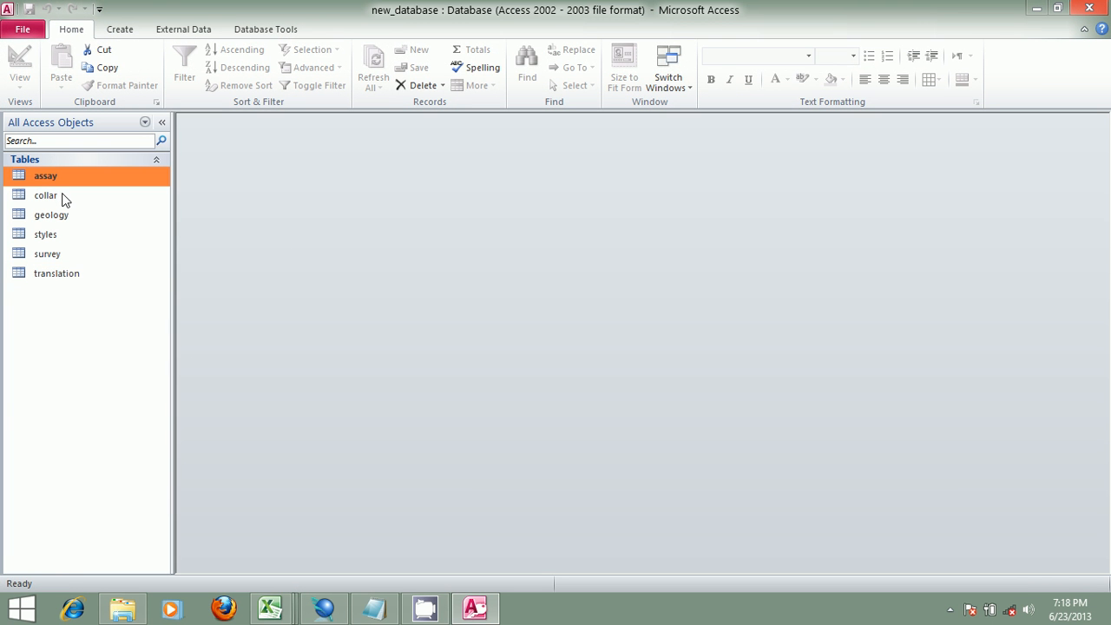
pyautogui.doubleClick(48, 196)
pyautogui.doubleClick(50, 178)
pyautogui.doubleClick(56, 216)
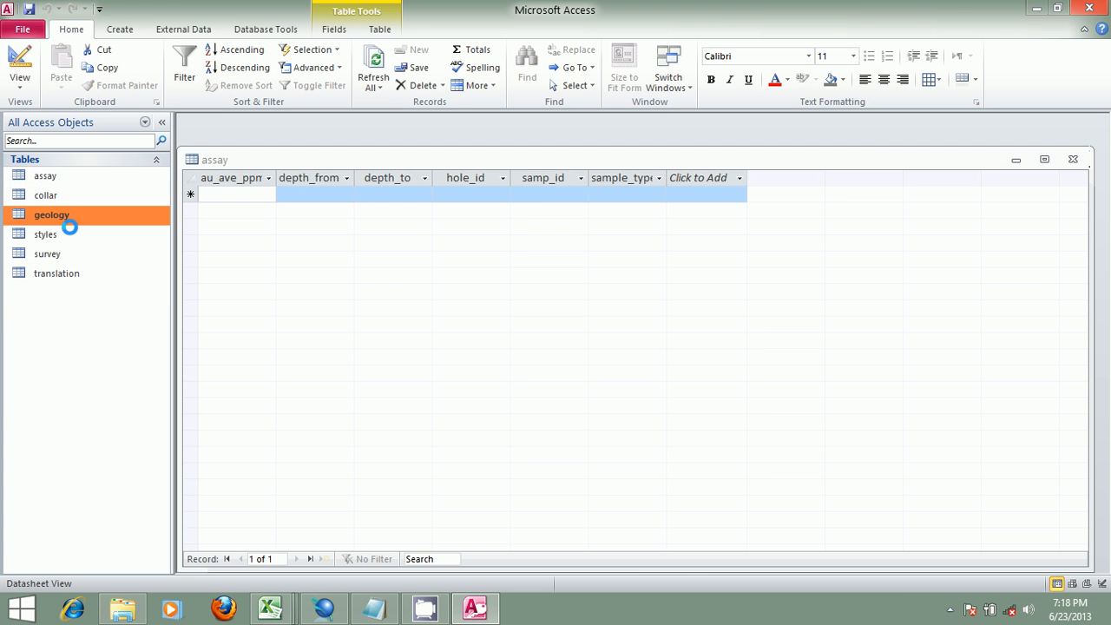
pyautogui.doubleClick(69, 235)
pyautogui.doubleClick(76, 254)
pyautogui.doubleClick(84, 271)
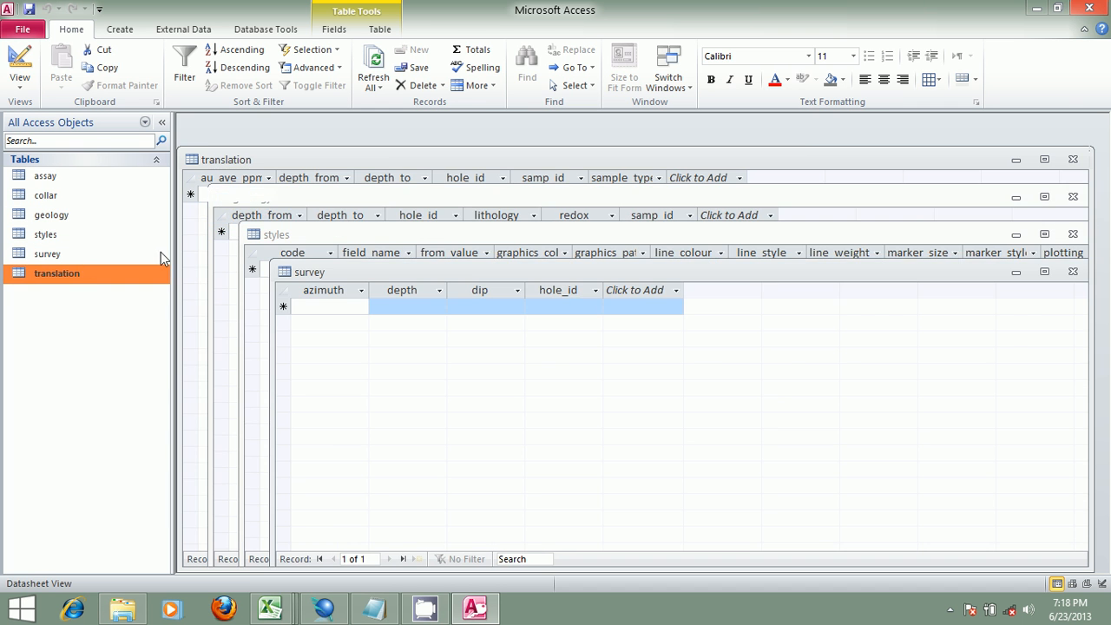
pyautogui.click(1087, 11)
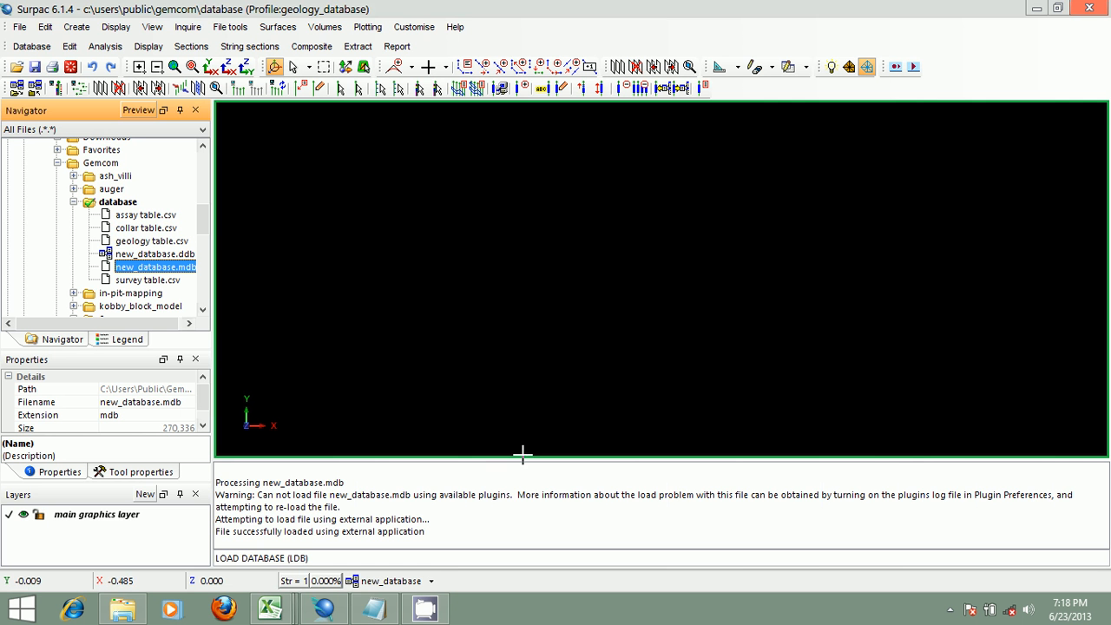
# - Clear the message window
pyautogui.rightClick(529, 490)
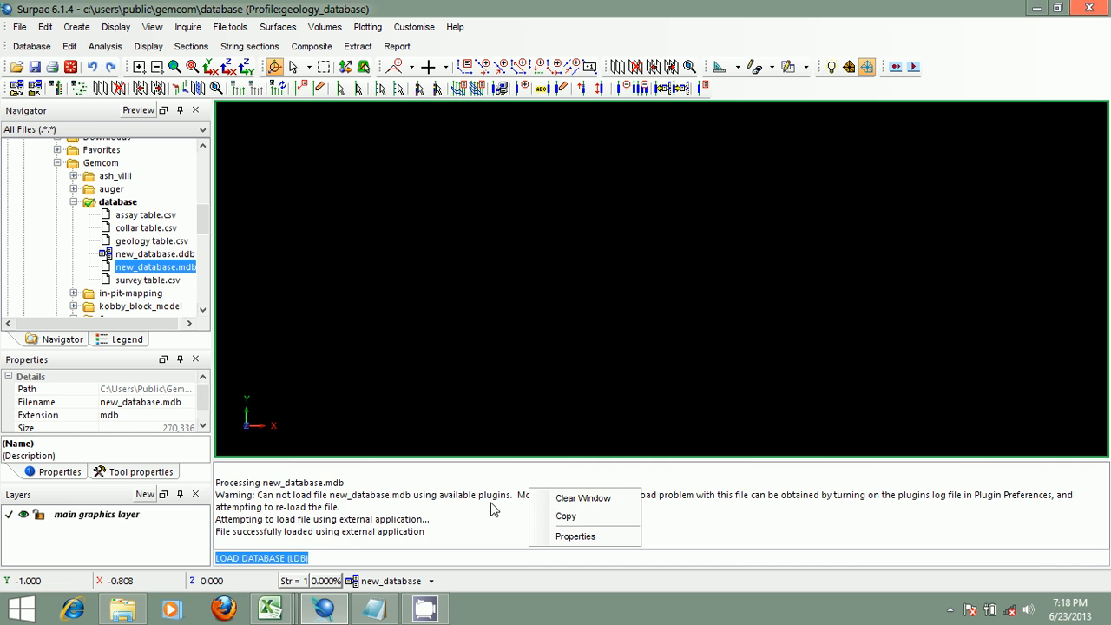
pyautogui.click(577, 499)
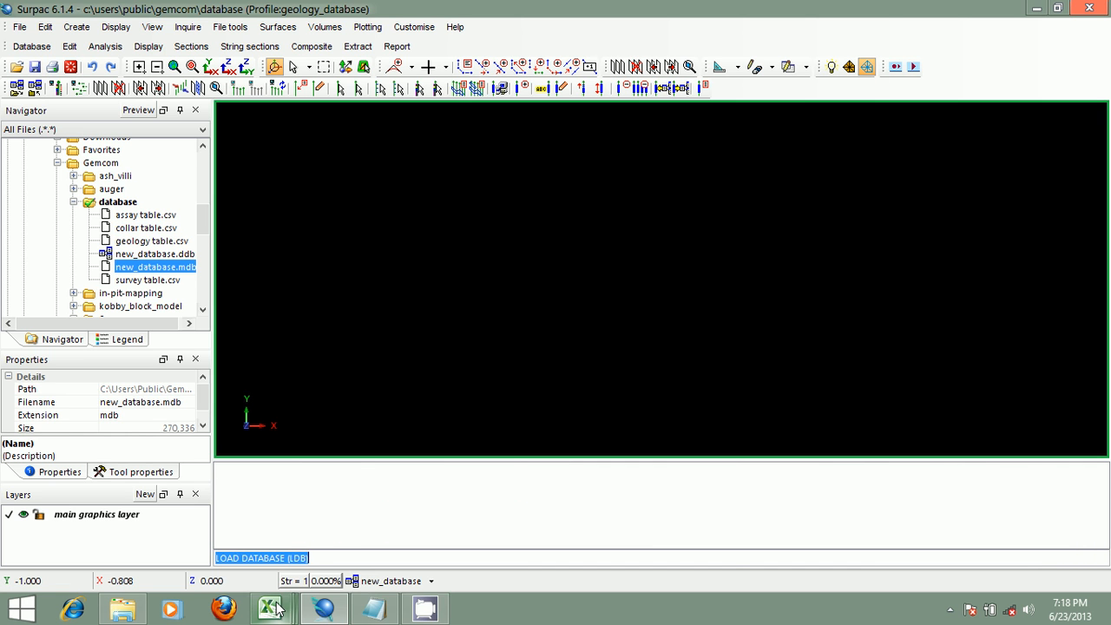
# - Open new_database.ddb for editing and review its table and field definitions, then close the editor
pyautogui.click(167, 254)
pyautogui.rightClick(166, 254)
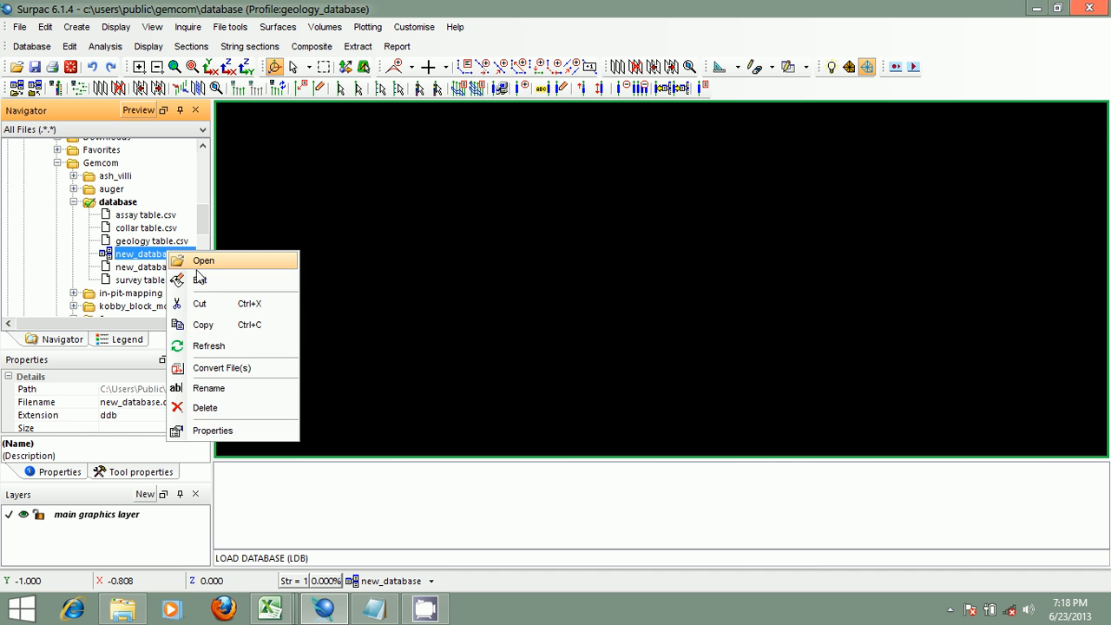
pyautogui.click(199, 275)
pyautogui.click(884, 118)
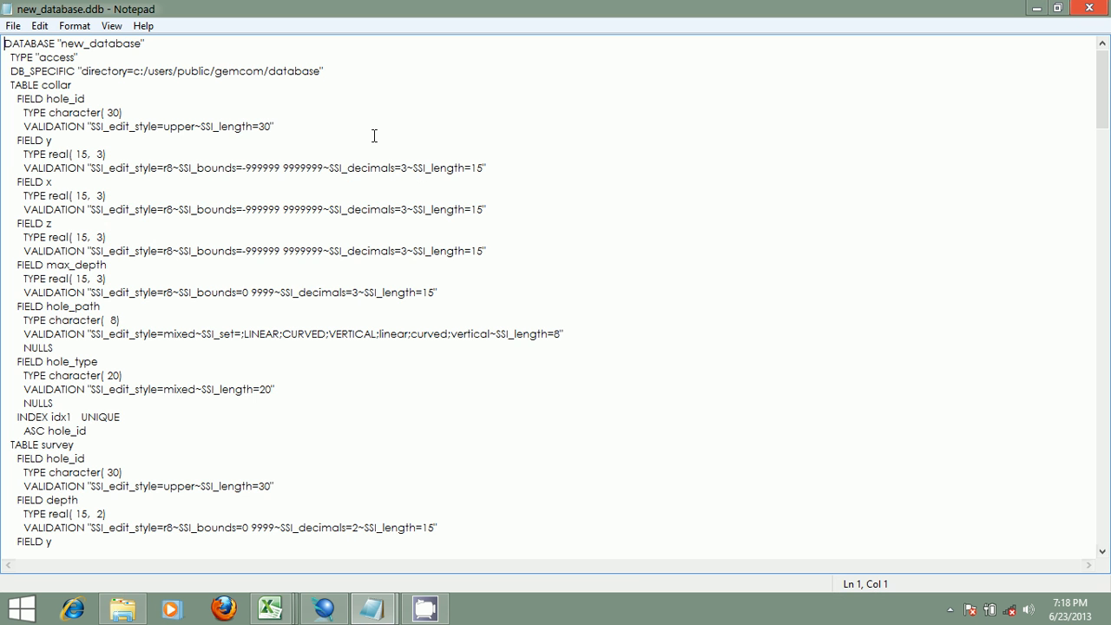
pyautogui.scroll(-13, 232, 101)
pyautogui.scroll(15, 233, 101)
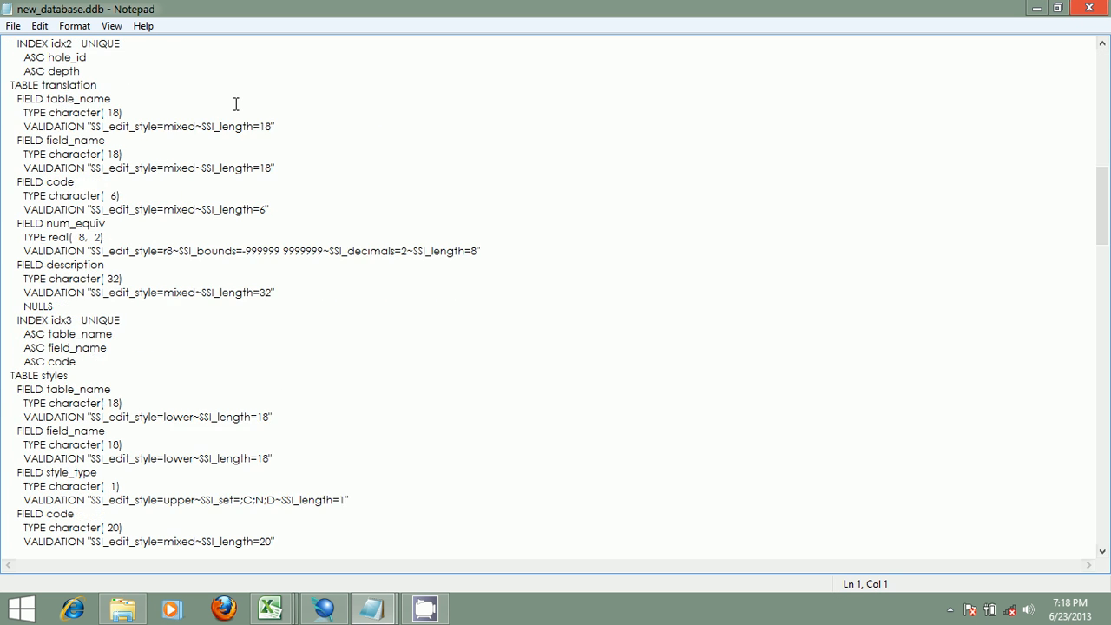
pyautogui.scroll(-17, 235, 103)
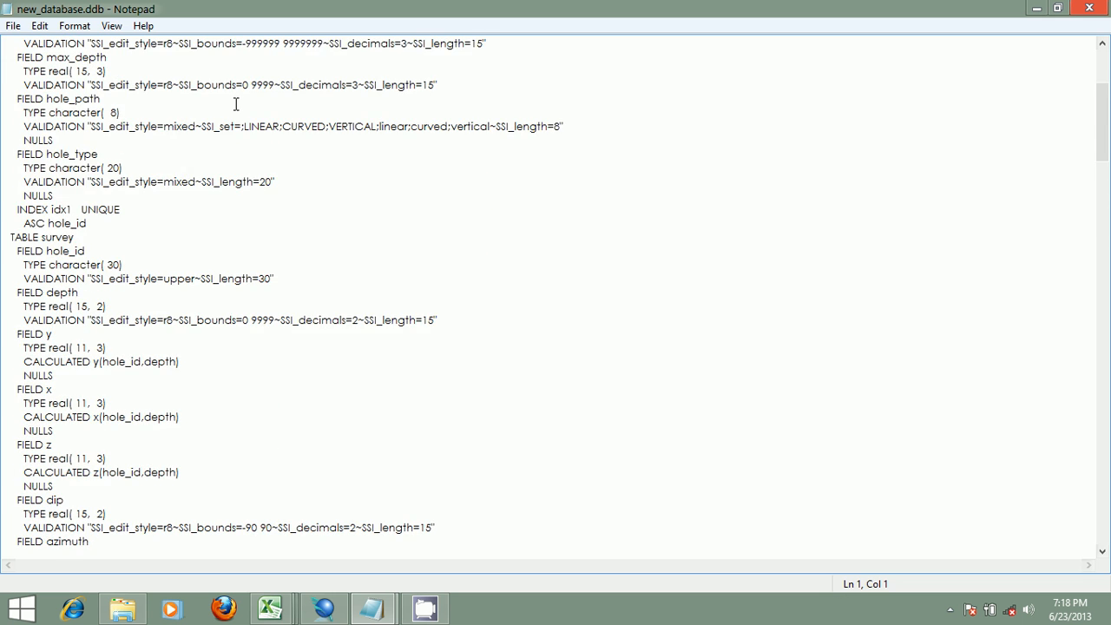
pyautogui.scroll(11, 235, 103)
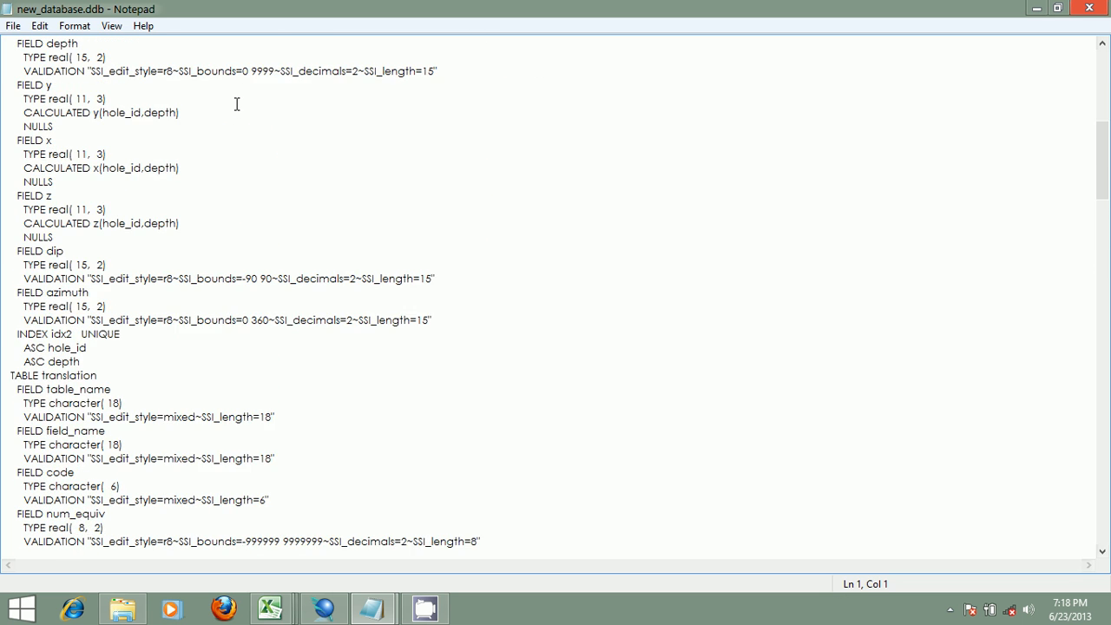
pyautogui.click(1089, 7)
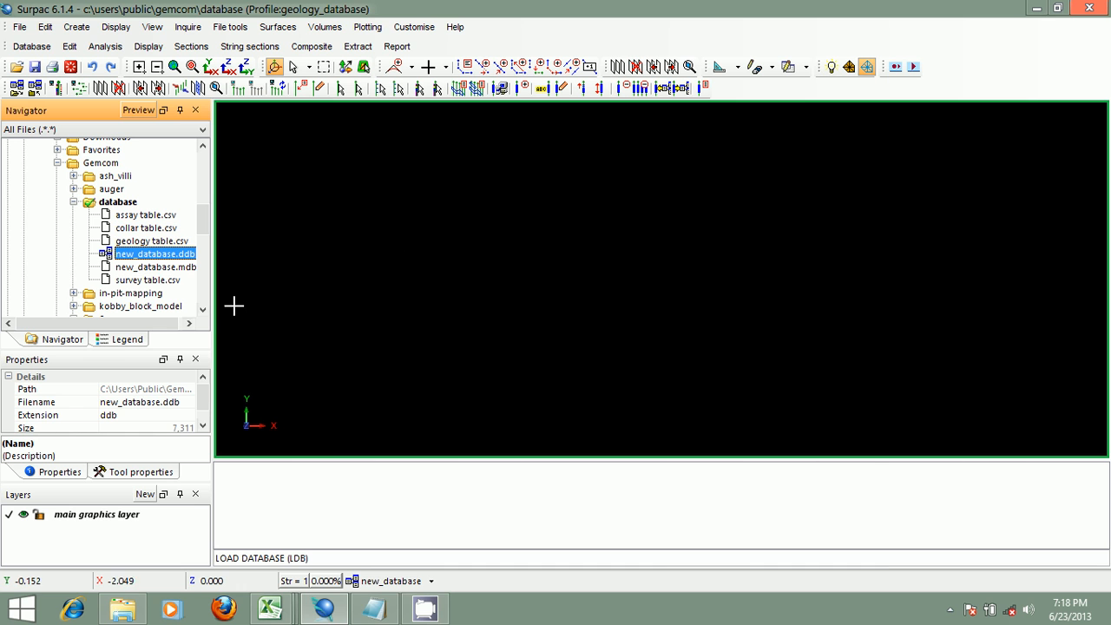
# - Start Import data for new_database.mdb and set the format file name to new_database
pyautogui.click(174, 268)
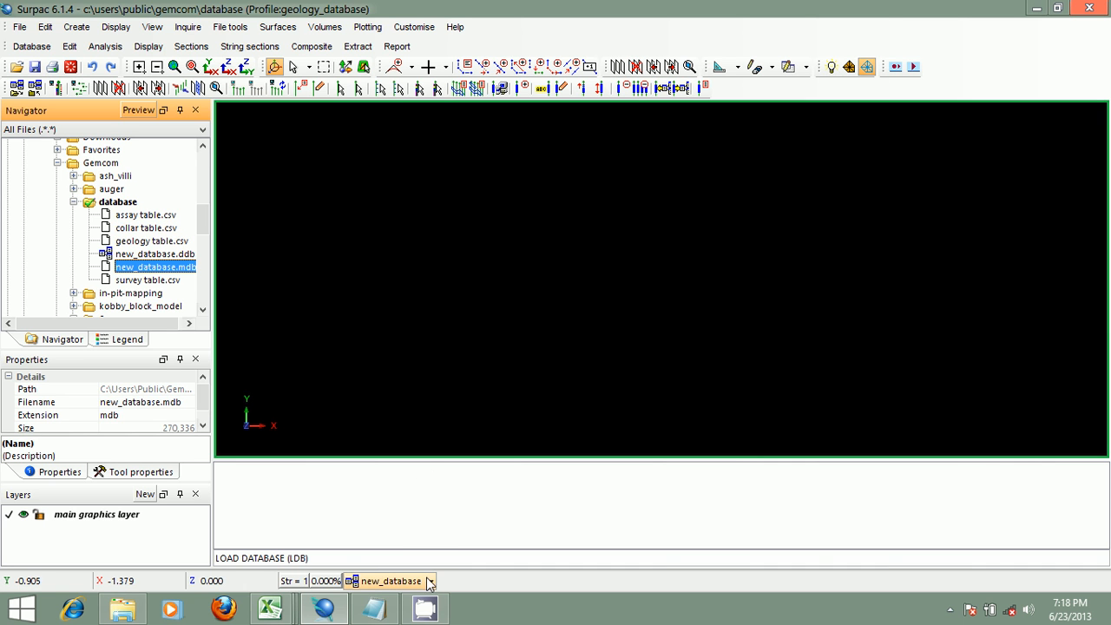
pyautogui.click(39, 47)
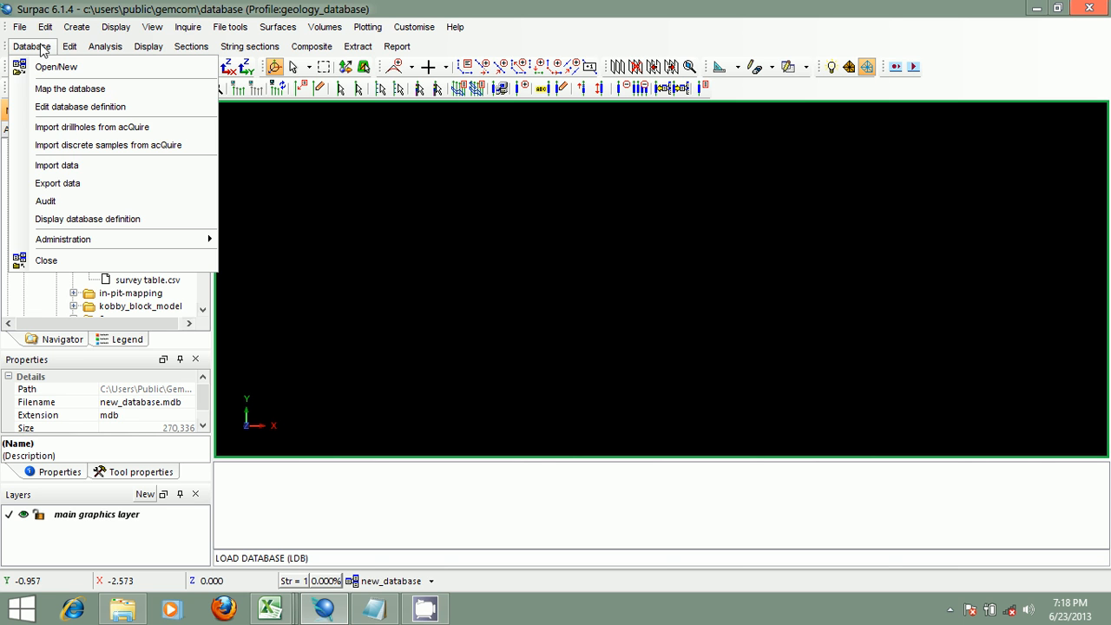
pyautogui.click(88, 173)
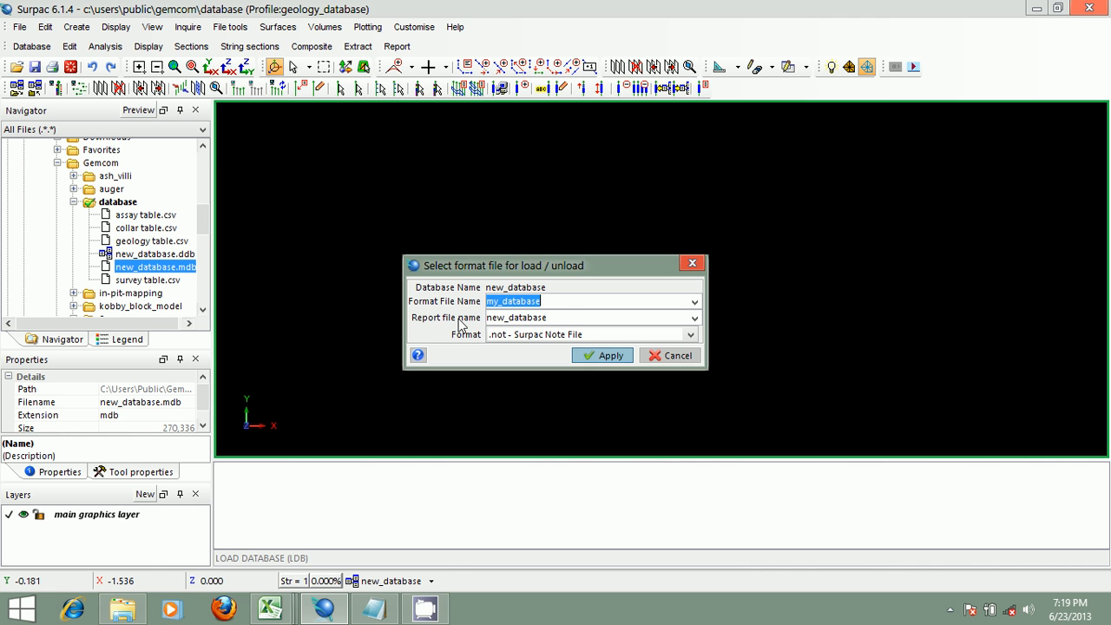
pyautogui.doubleClick(567, 317)
pyautogui.rightClick(556, 316)
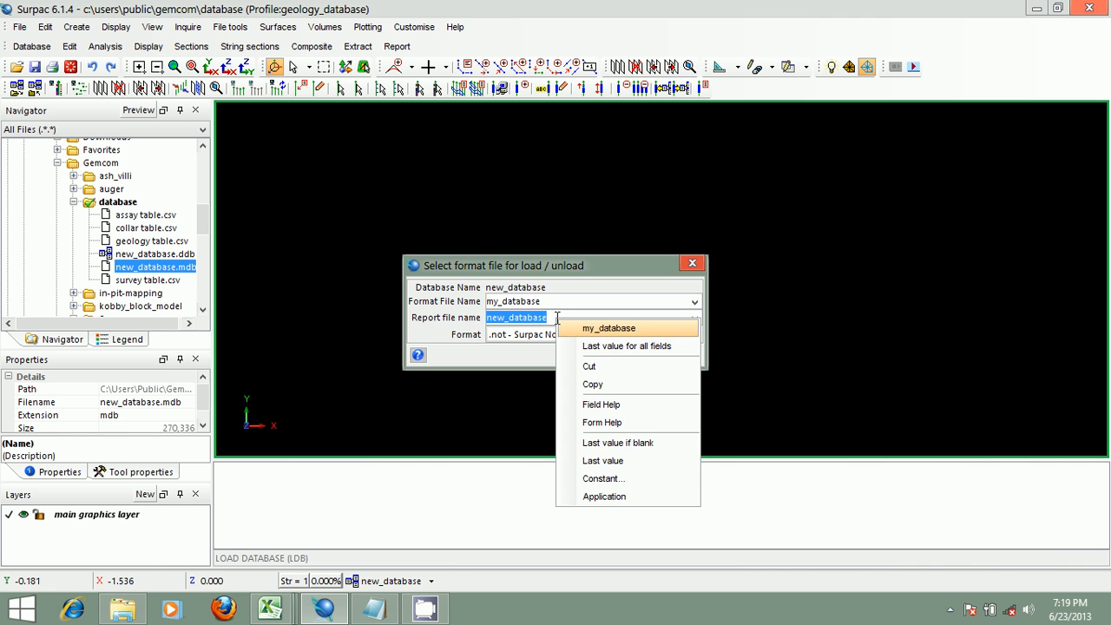
pyautogui.click(607, 385)
pyautogui.click(563, 320)
pyautogui.doubleClick(547, 301)
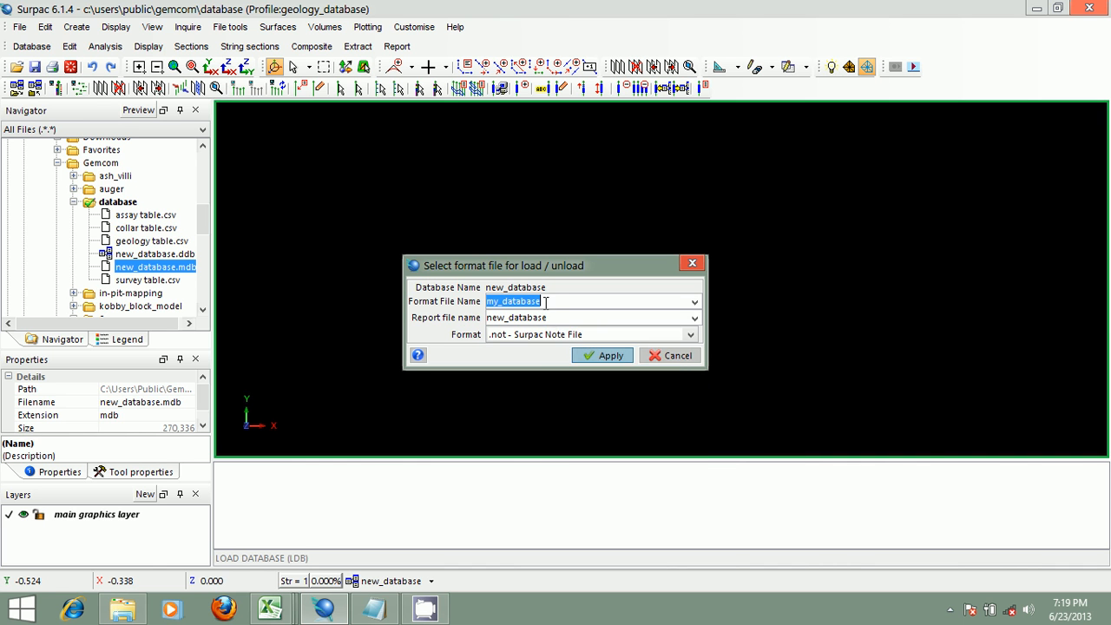
pyautogui.rightClick(546, 302)
pyautogui.click(605, 388)
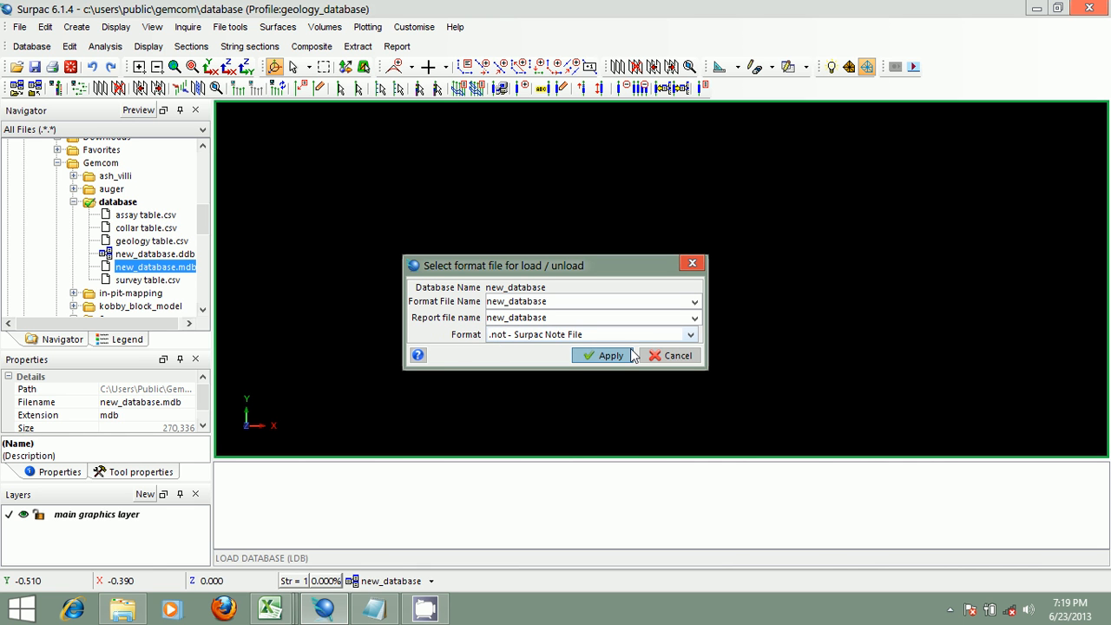
# - Keep the .not - Surpac Note File format, apply, and confirm creating the new format file new_database.dsc
pyautogui.click(691, 335)
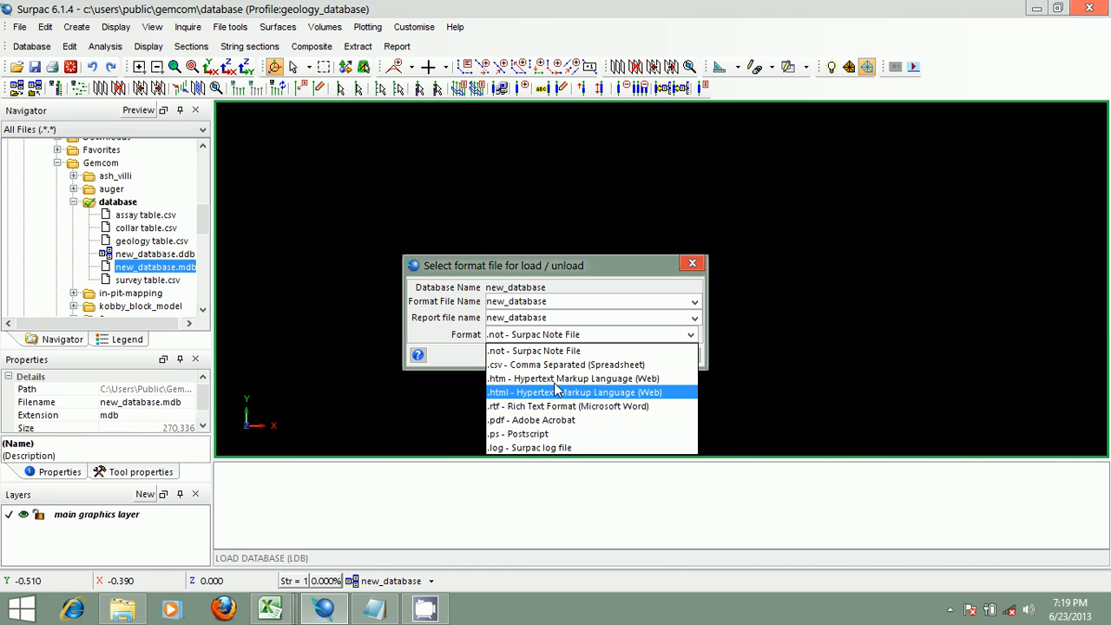
pyautogui.click(597, 352)
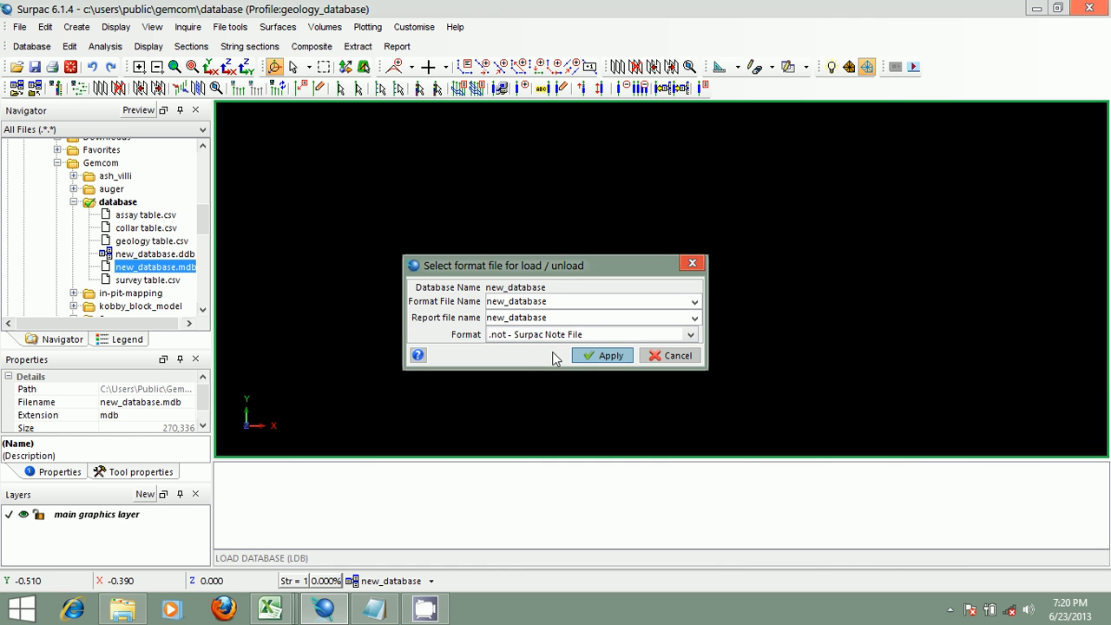
pyautogui.click(609, 358)
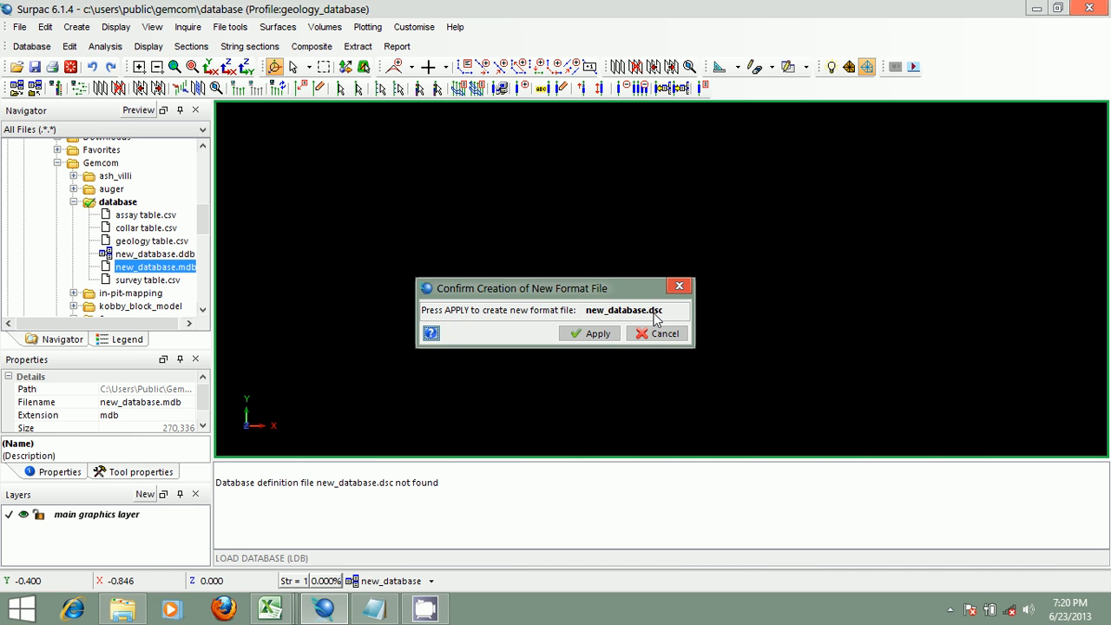
pyautogui.click(590, 334)
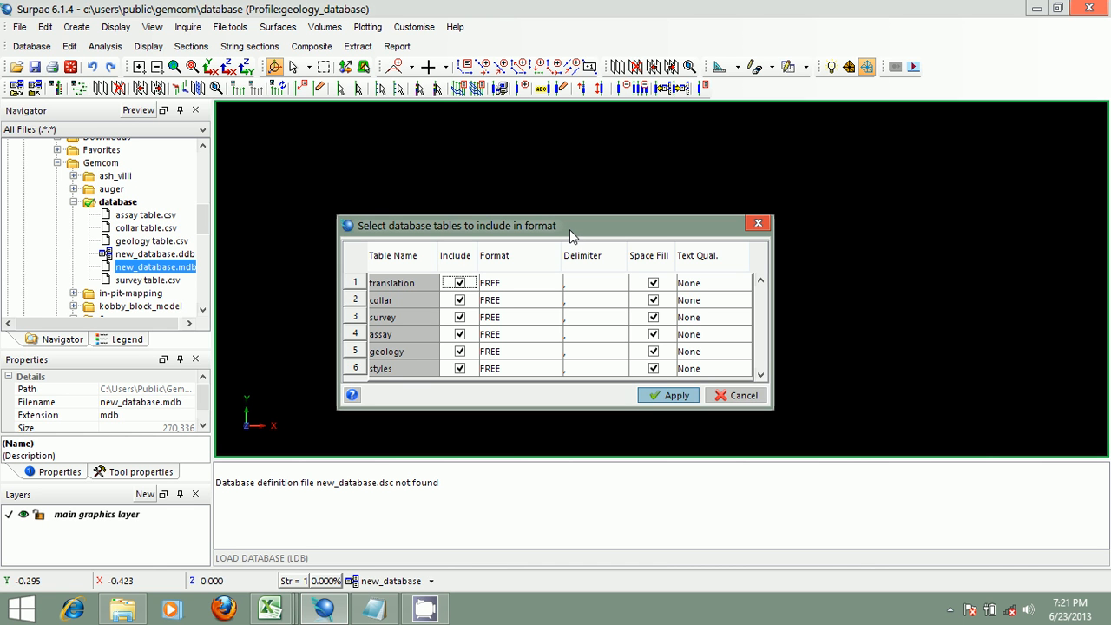
pyautogui.click(459, 300)
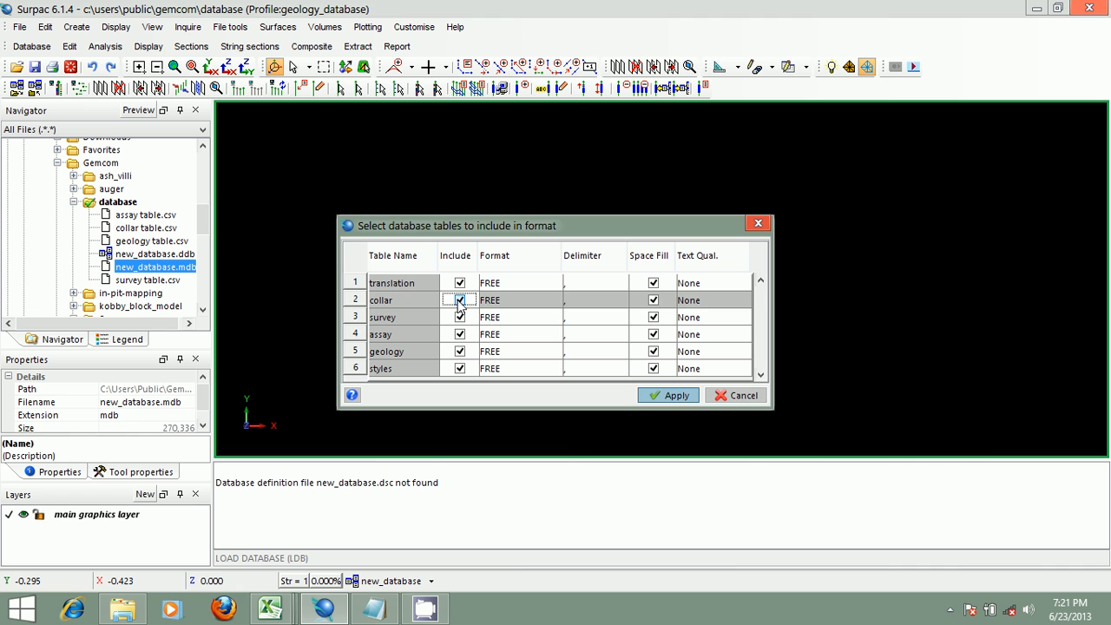
pyautogui.click(460, 300)
pyautogui.click(459, 301)
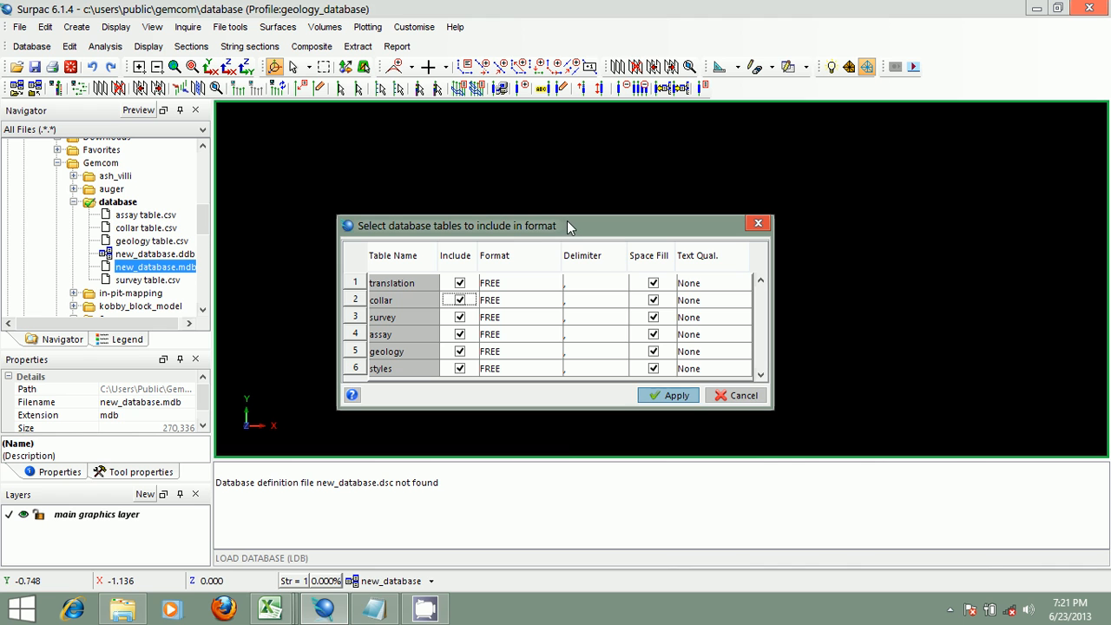
# - Open the translation table's format choices and inspect the column headers of the assay table spreadsheet
pyautogui.click(555, 285)
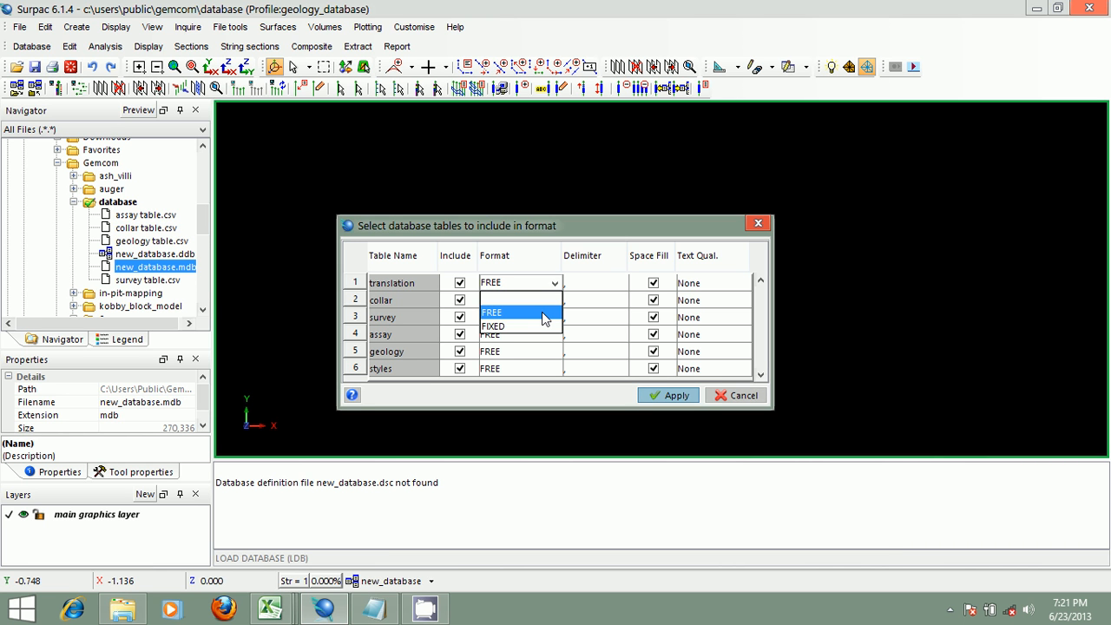
pyautogui.click(288, 607)
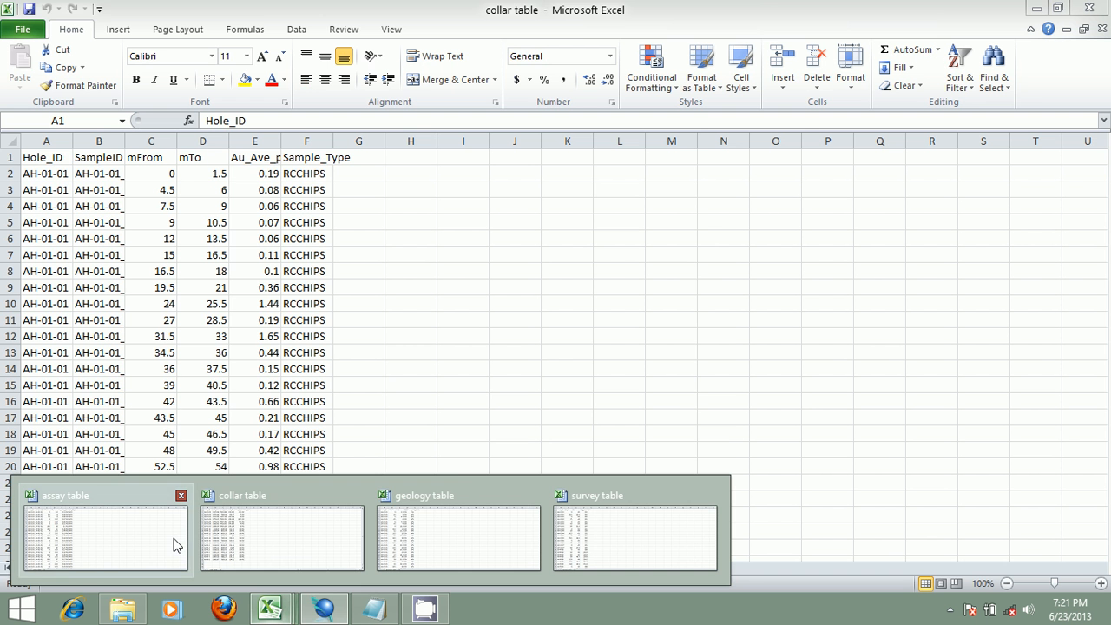
pyautogui.click(104, 534)
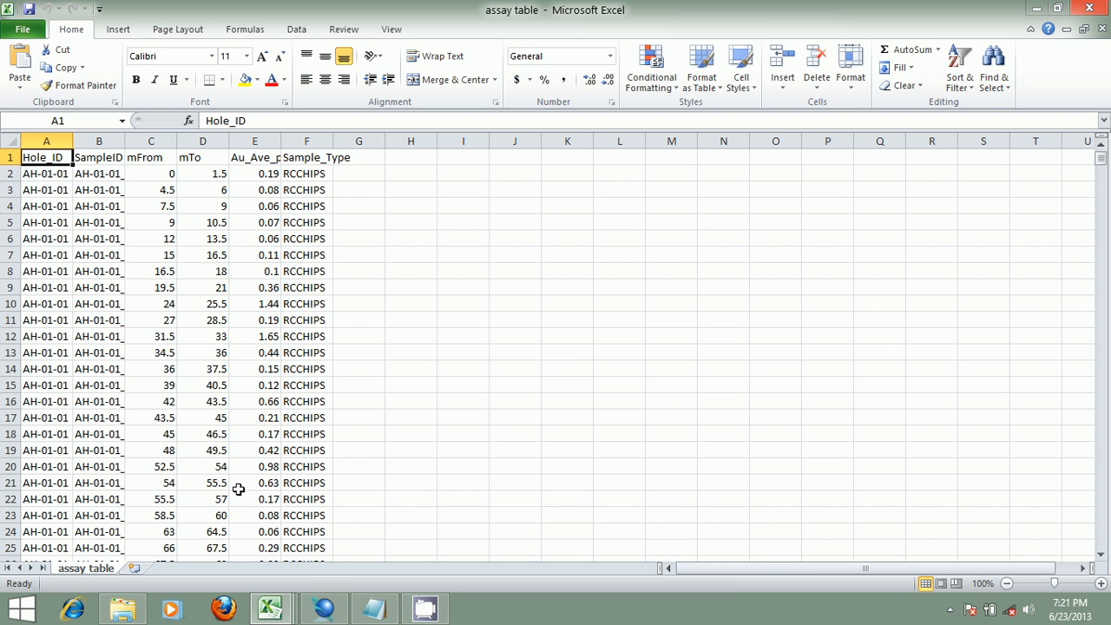
pyautogui.click(93, 158)
pyautogui.click(147, 159)
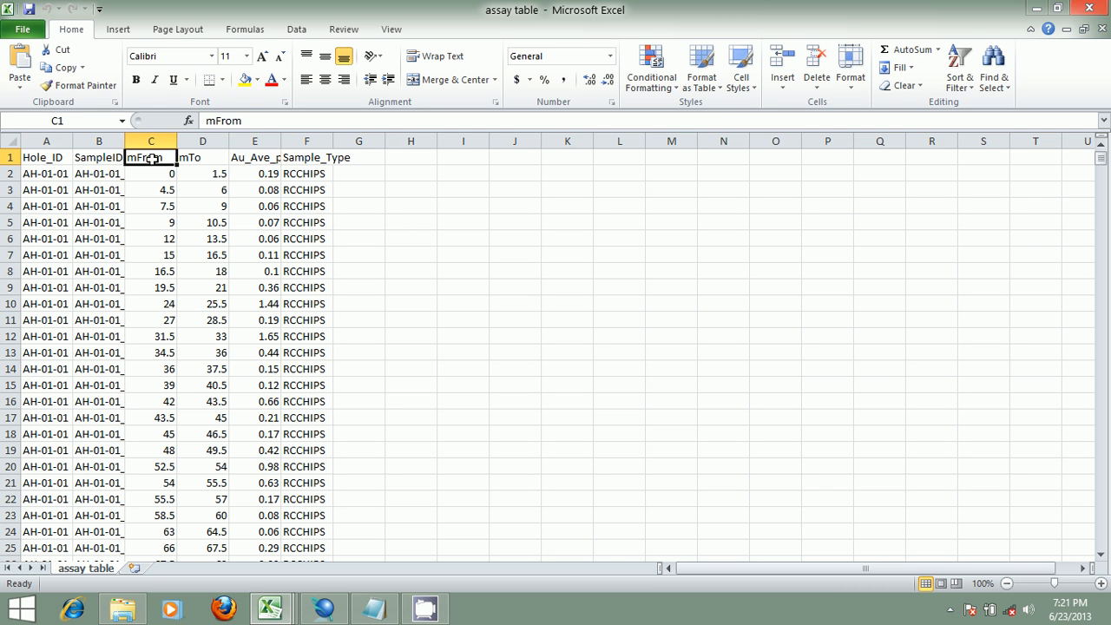
pyautogui.click(184, 158)
pyautogui.click(250, 158)
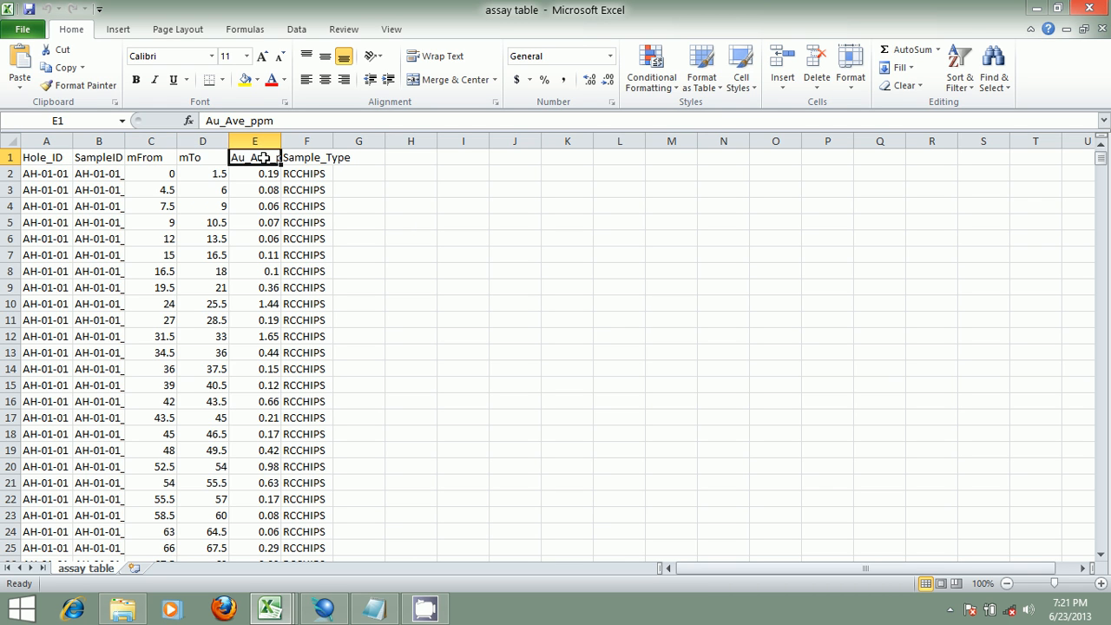
pyautogui.click(304, 157)
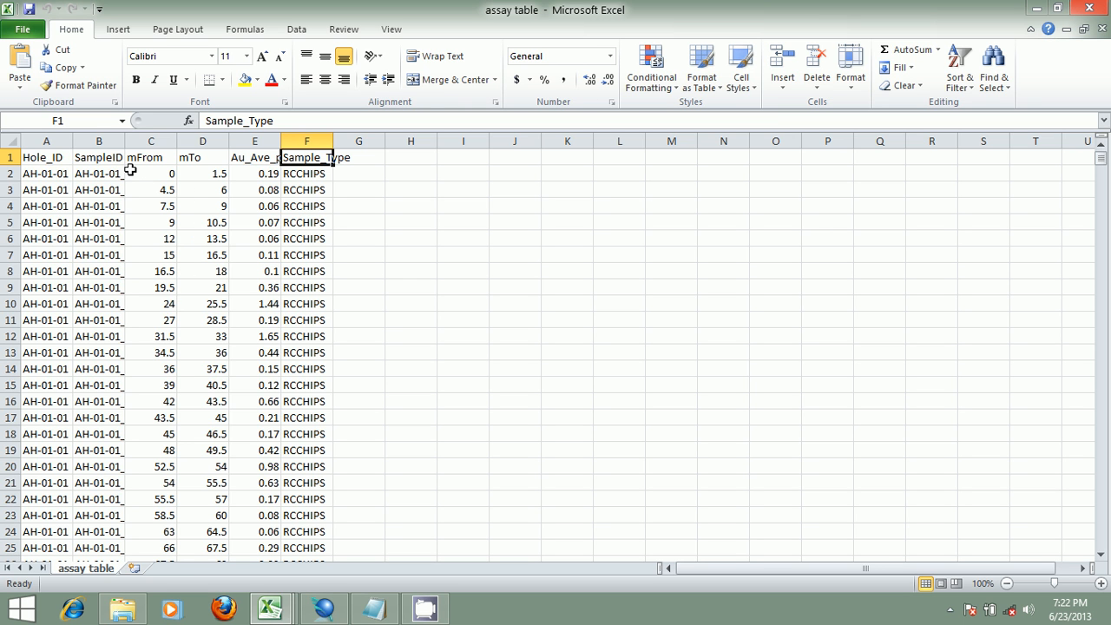
# - Compare the translation table's format choices with the column headers of the assay table spreadsheet
pyautogui.click(323, 608)
pyautogui.click(552, 283)
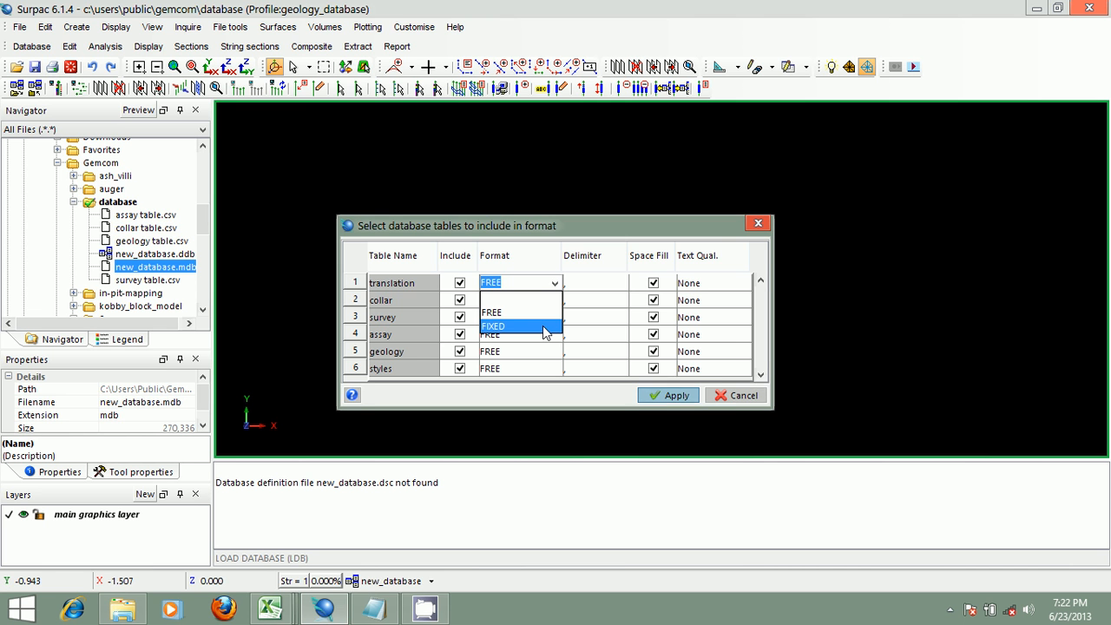
pyautogui.click(270, 607)
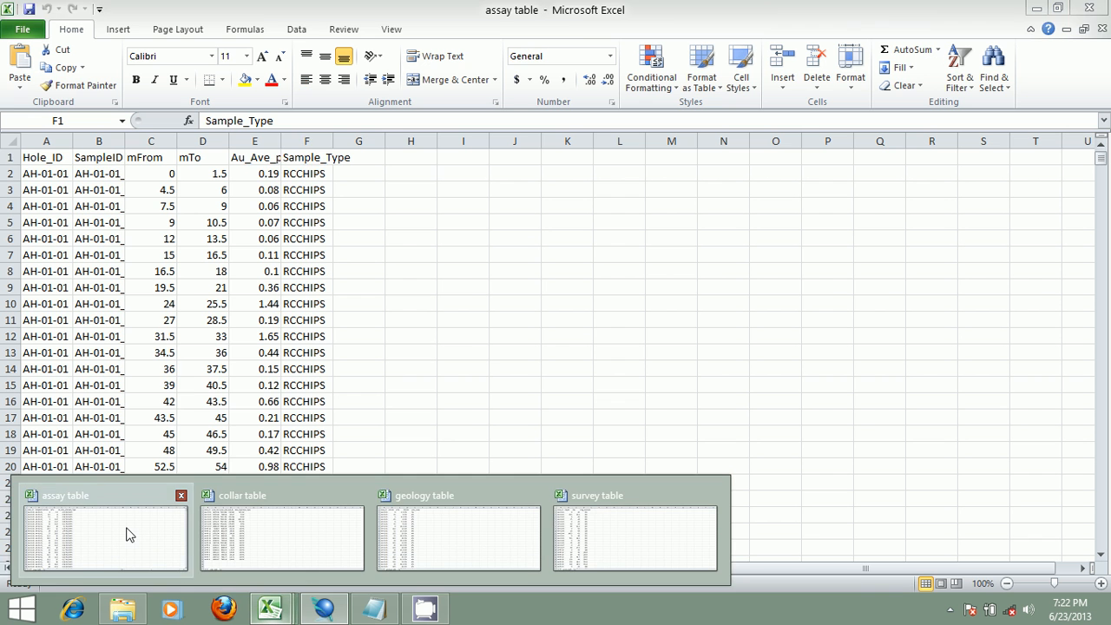
pyautogui.click(127, 529)
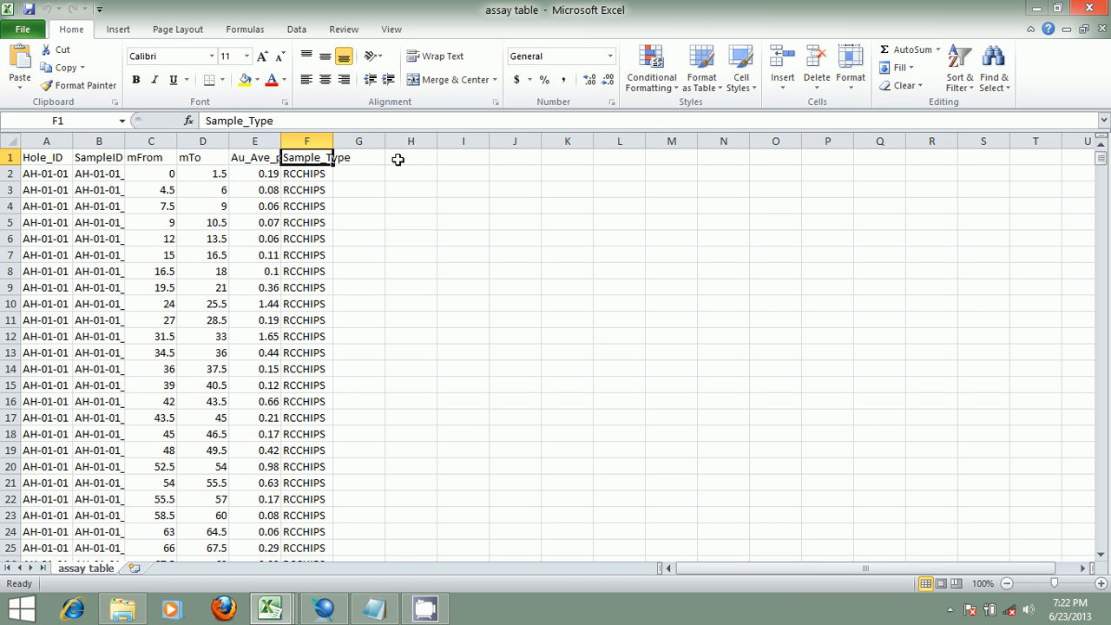
pyautogui.moveTo(397, 159); pyautogui.dragTo(432, 436)
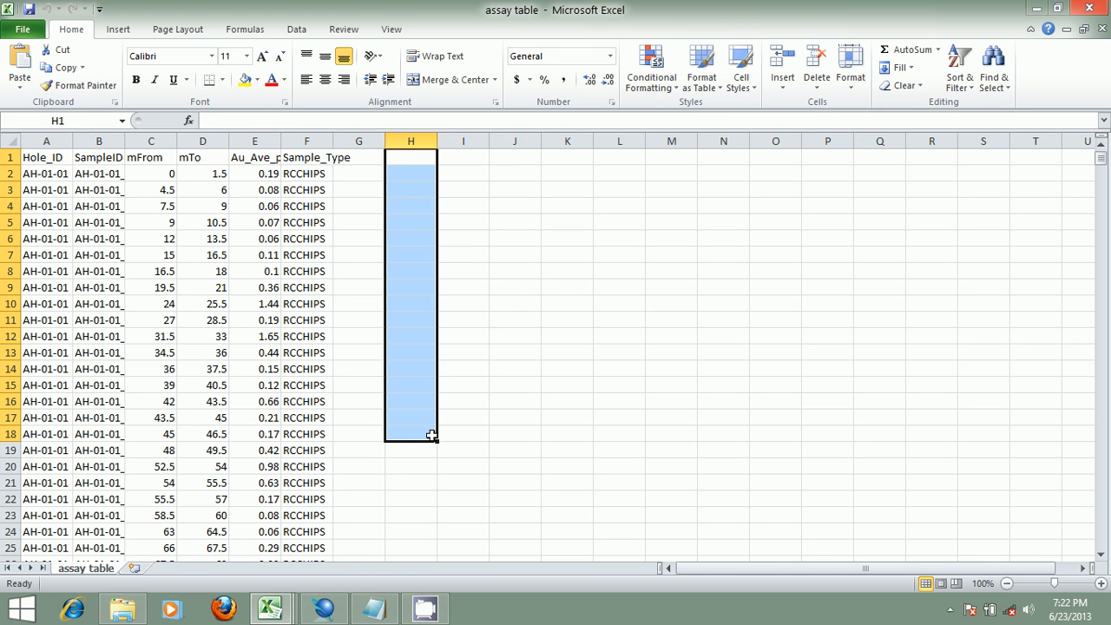
# - Review the format and delimiter options for the translation table, keeping FREE format and the comma delimiter
pyautogui.click(339, 610)
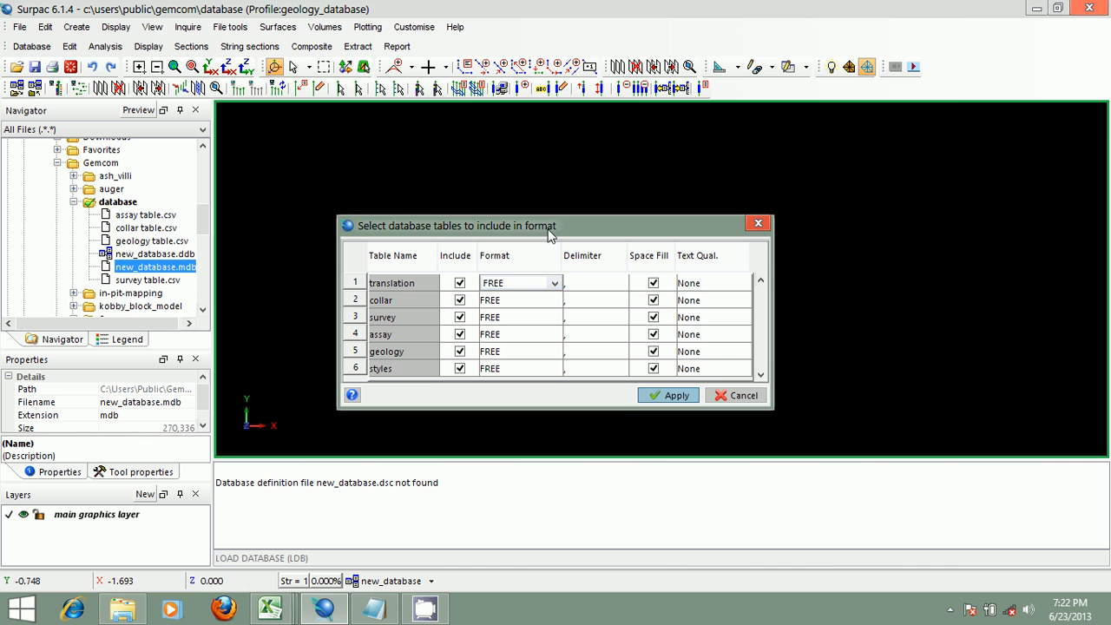
pyautogui.moveTo(555, 221); pyautogui.dragTo(521, 190)
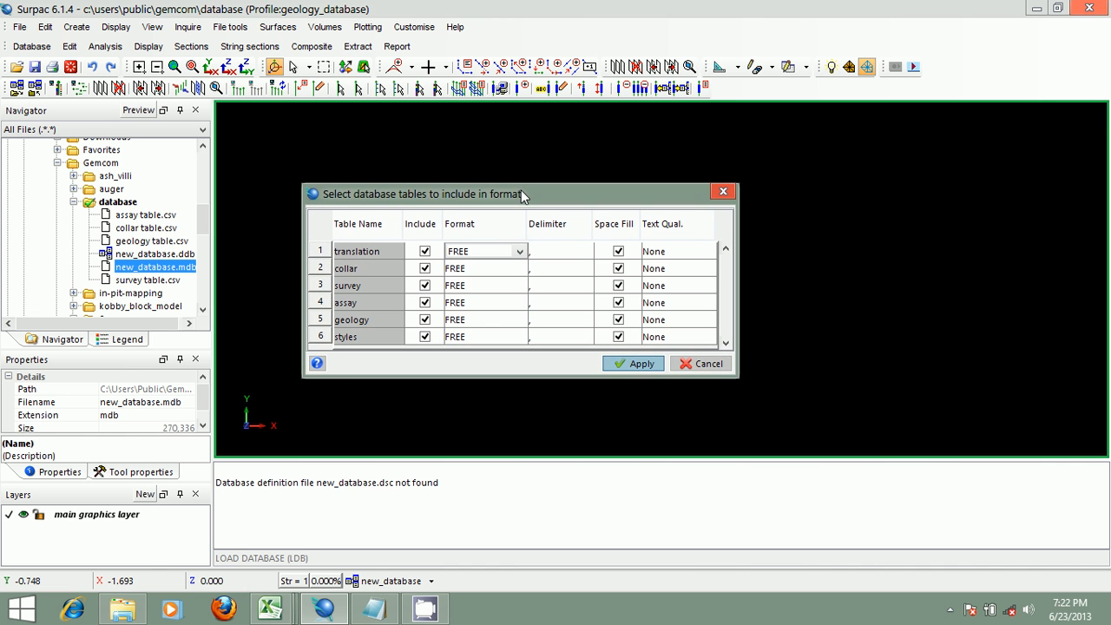
pyautogui.click(520, 251)
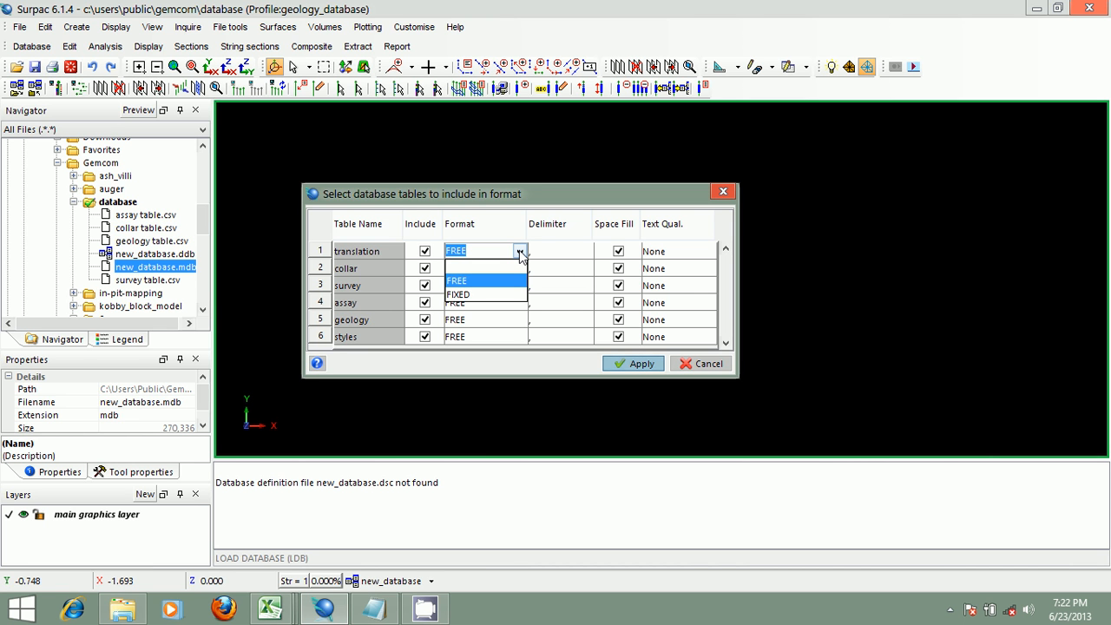
pyautogui.click(522, 198)
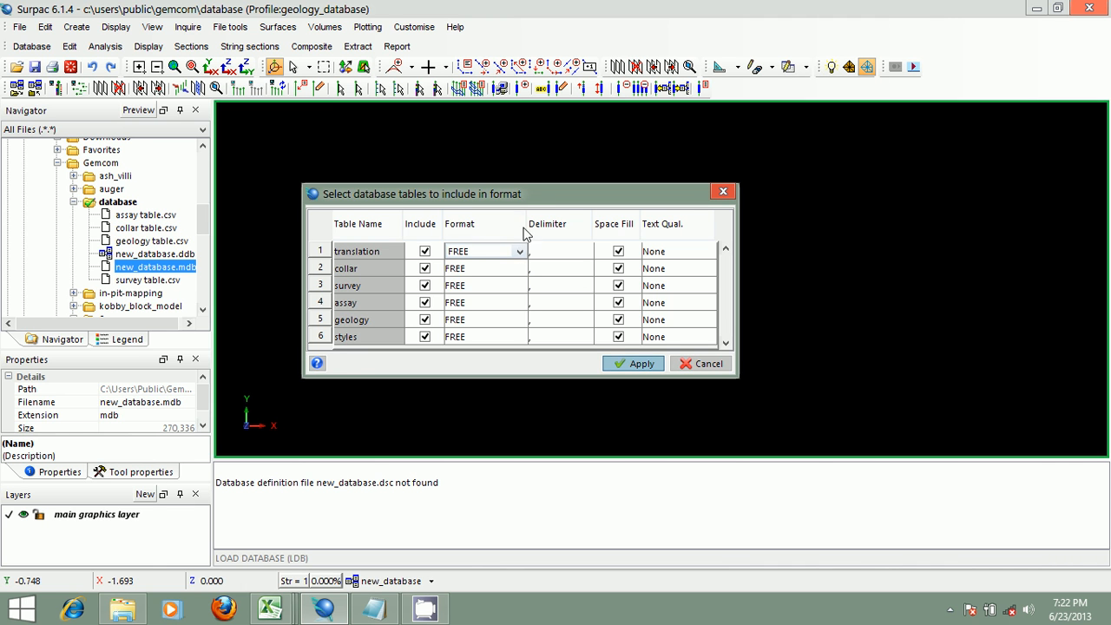
pyautogui.click(521, 251)
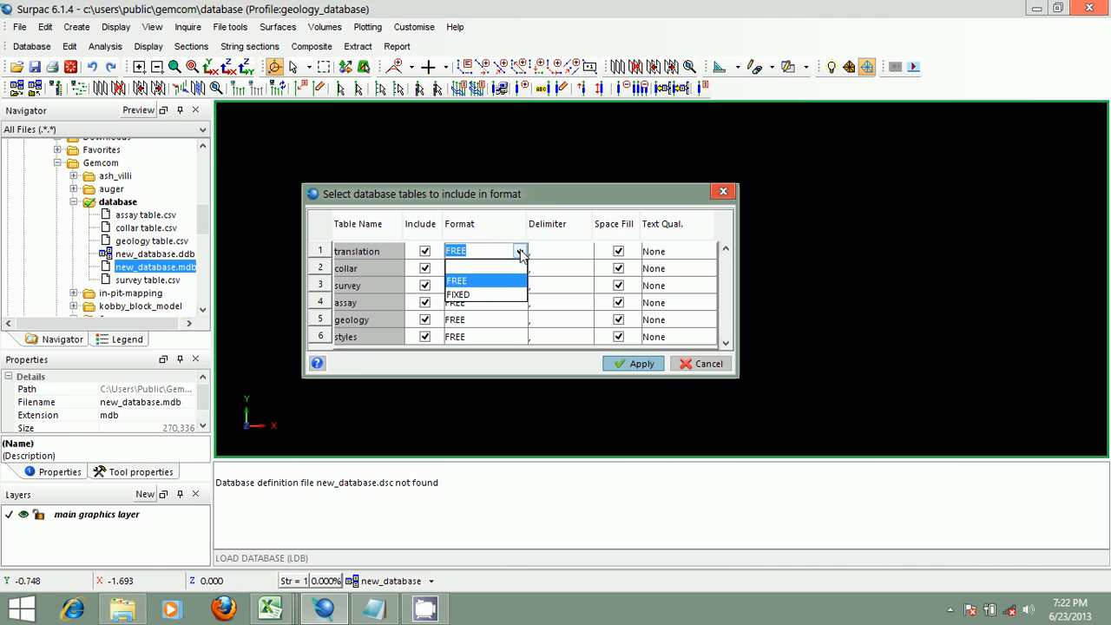
pyautogui.click(534, 194)
pyautogui.click(587, 252)
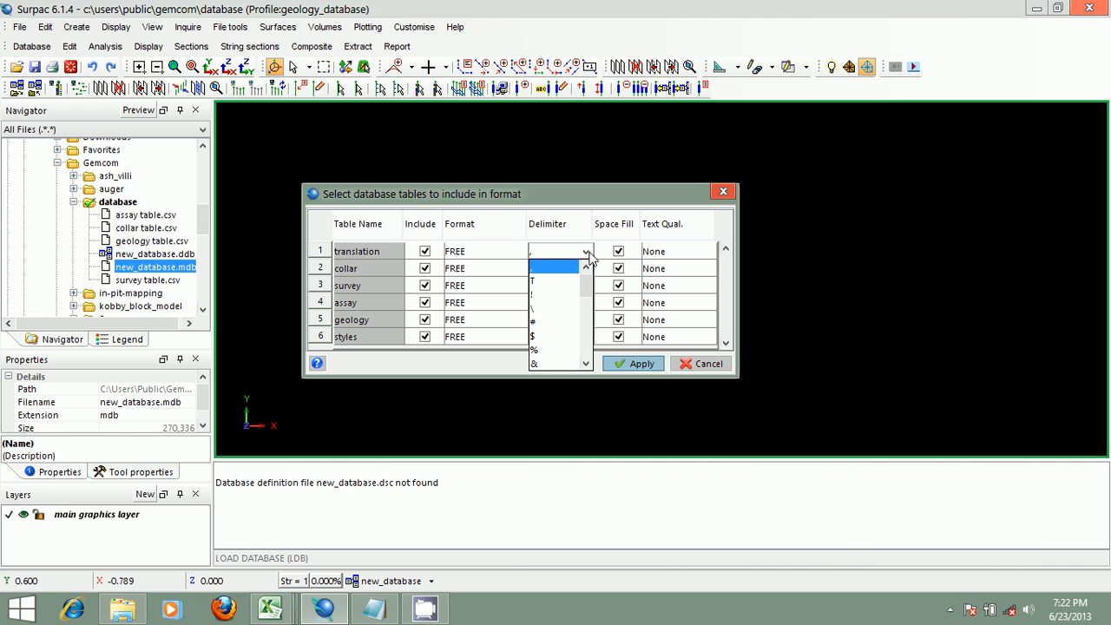
pyautogui.moveTo(587, 276)
pyautogui.mouseDown()
pyautogui.moveTo(587, 347)
pyautogui.moveTo(587, 264)
pyautogui.mouseUp()
pyautogui.click(512, 192)
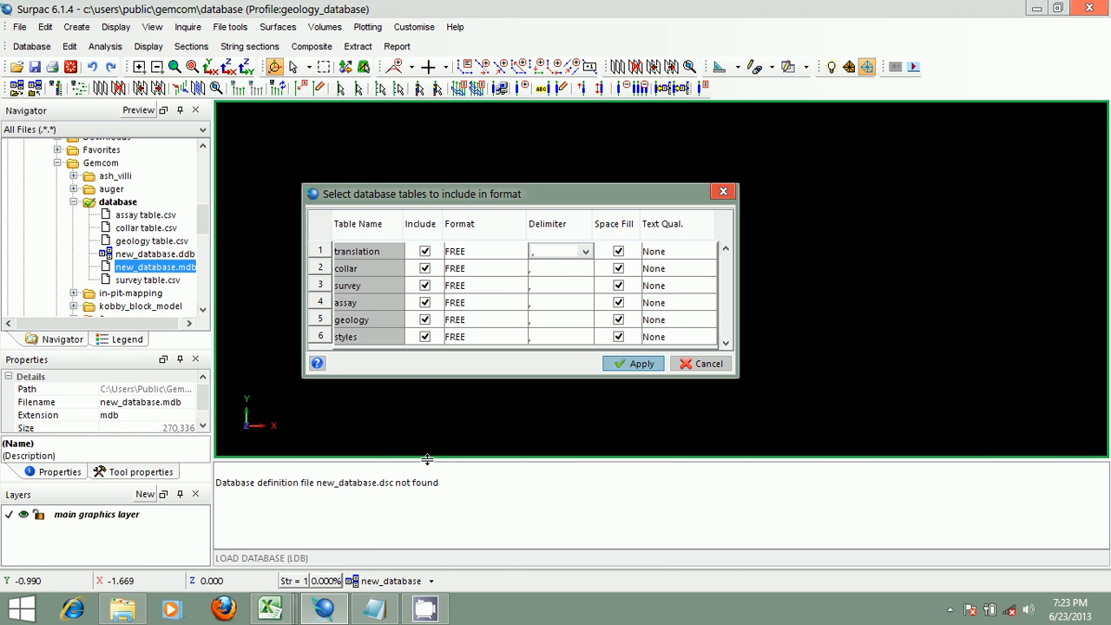
# - Clear the message window and apply the table selection with all tables included in FREE comma-delimited format
pyautogui.rightClick(467, 488)
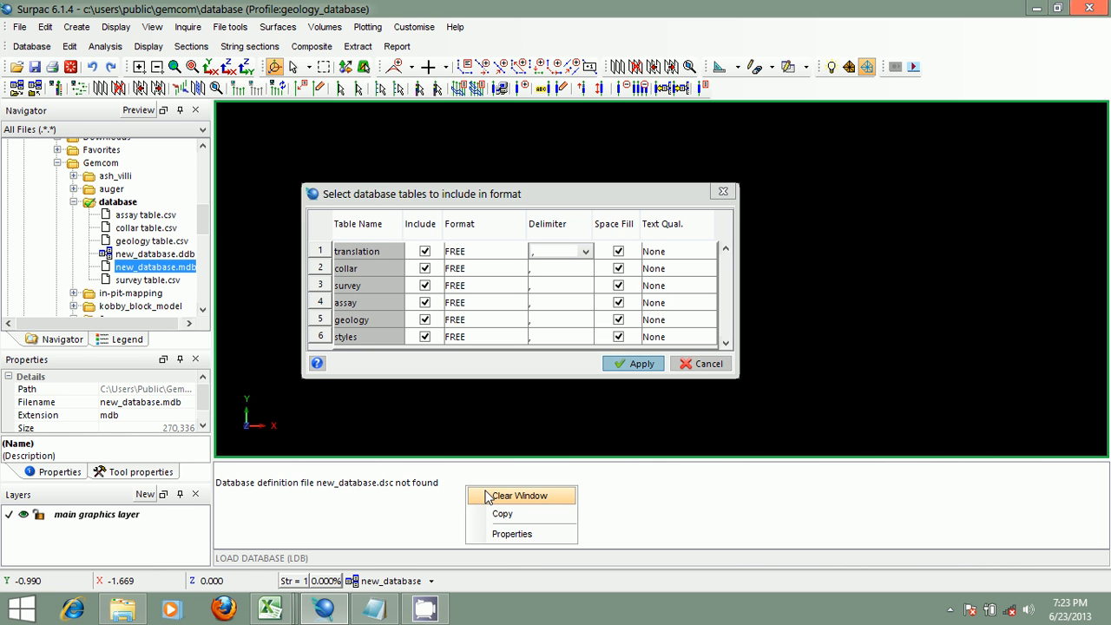
pyautogui.click(519, 496)
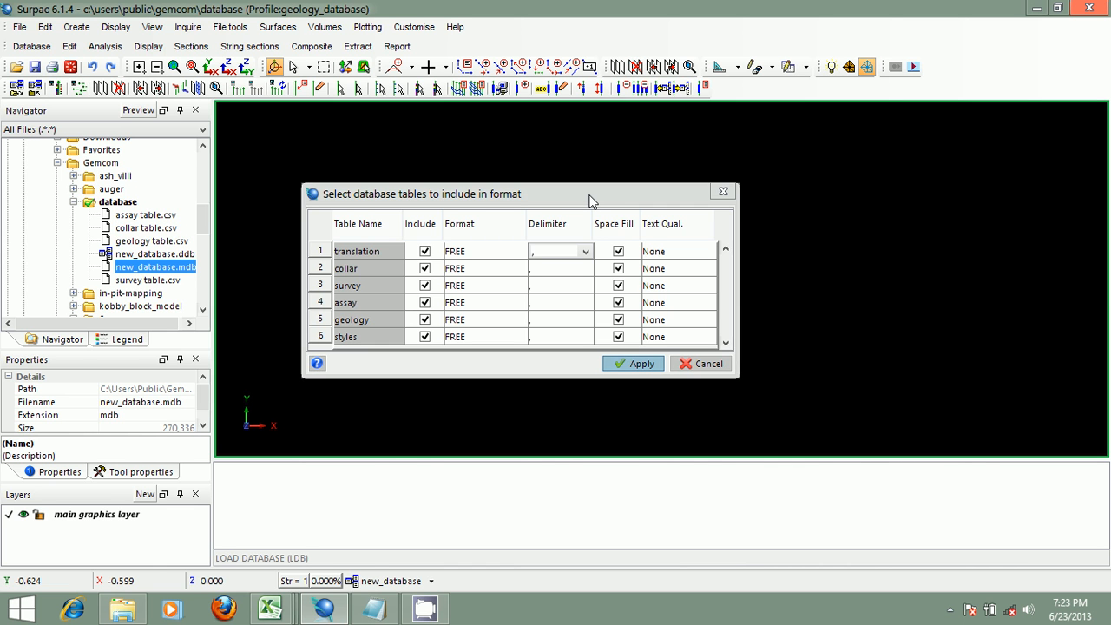
pyautogui.moveTo(562, 202); pyautogui.dragTo(582, 183)
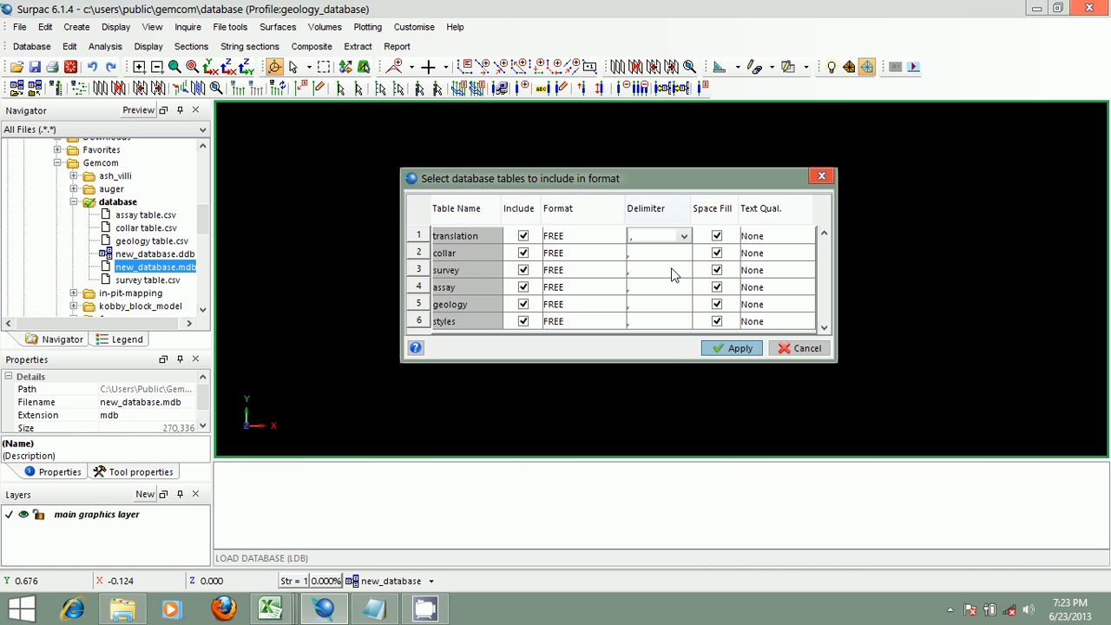
pyautogui.click(734, 348)
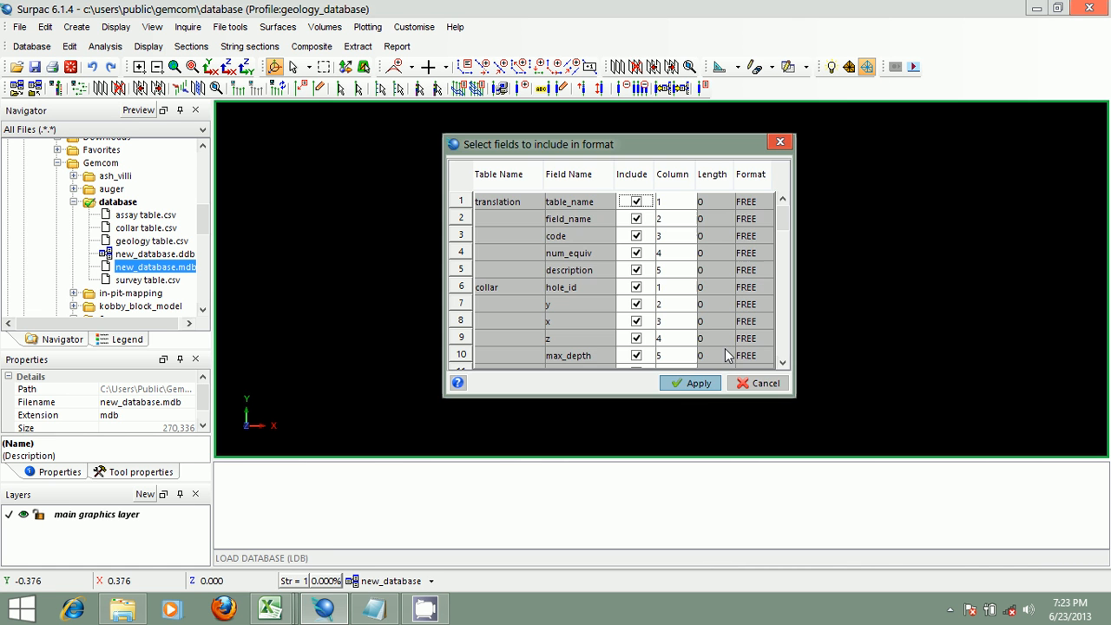
# - Examine the collar table spreadsheet's columns and first rows to match them against the format fields
pyautogui.moveTo(591, 143); pyautogui.dragTo(555, 155)
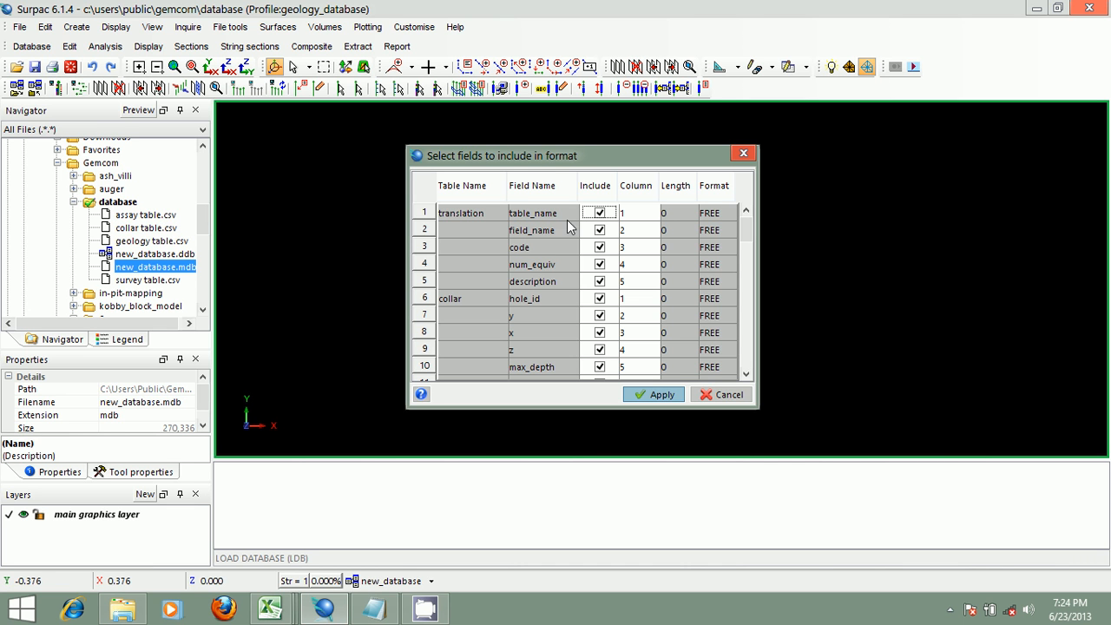
pyautogui.click(272, 610)
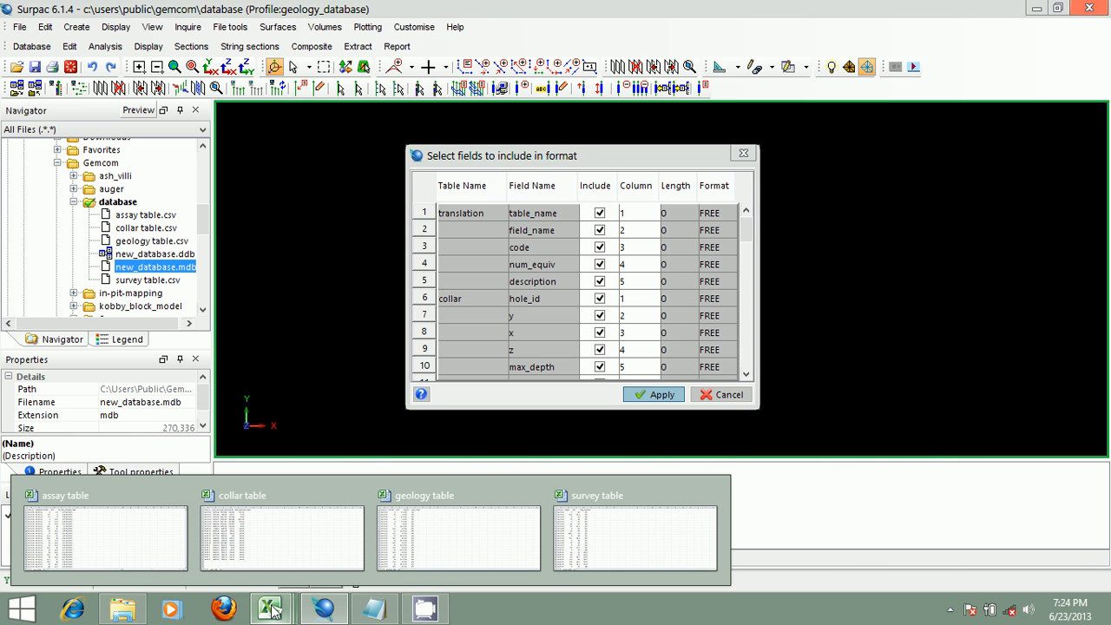
pyautogui.click(273, 529)
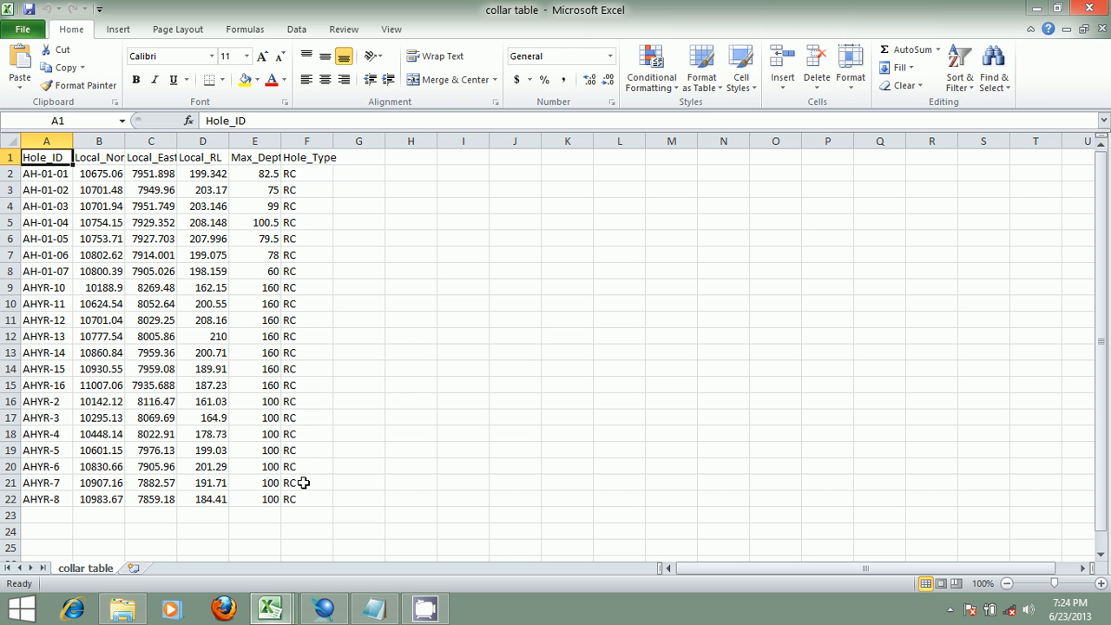
pyautogui.click(52, 140)
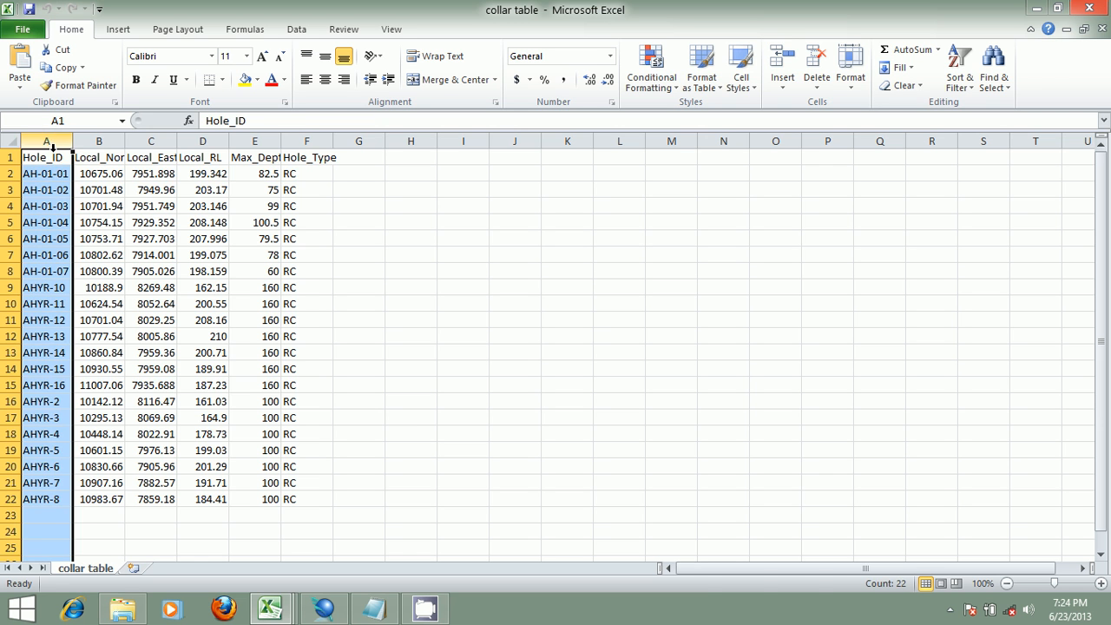
pyautogui.click(99, 141)
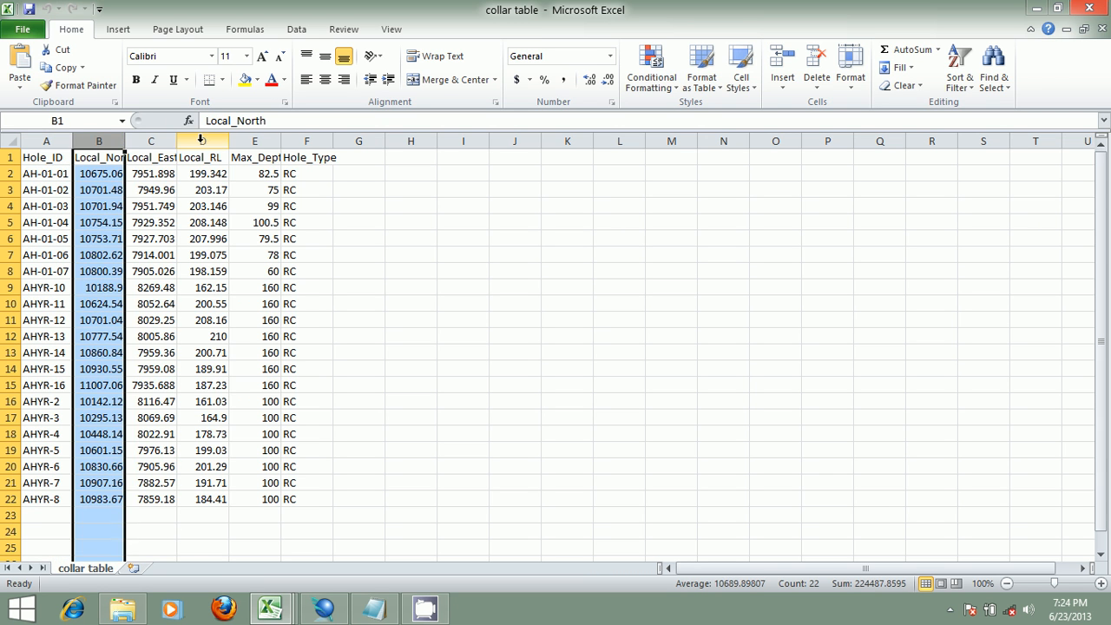
pyautogui.click(204, 140)
pyautogui.click(157, 141)
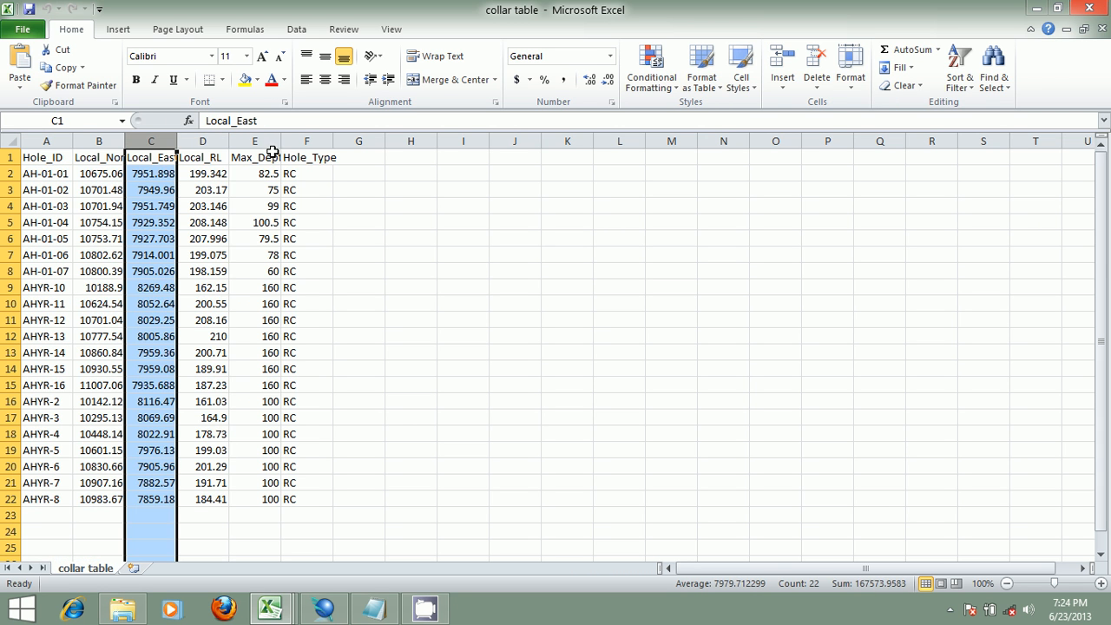
pyautogui.click(9, 173)
pyautogui.click(9, 190)
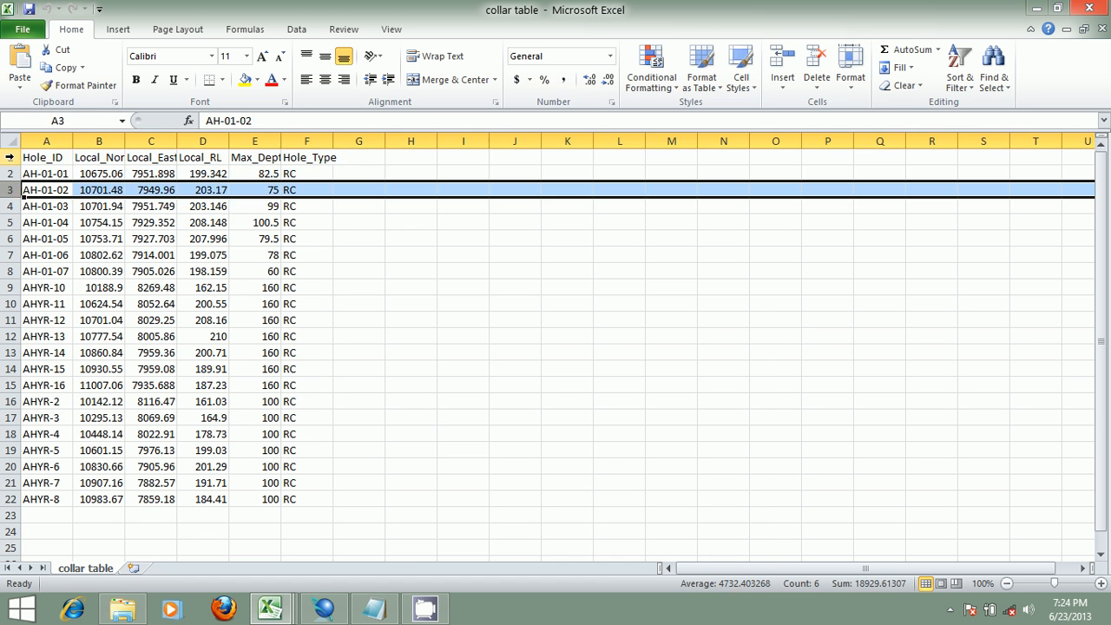
pyautogui.click(9, 157)
pyautogui.click(7, 174)
pyautogui.click(9, 190)
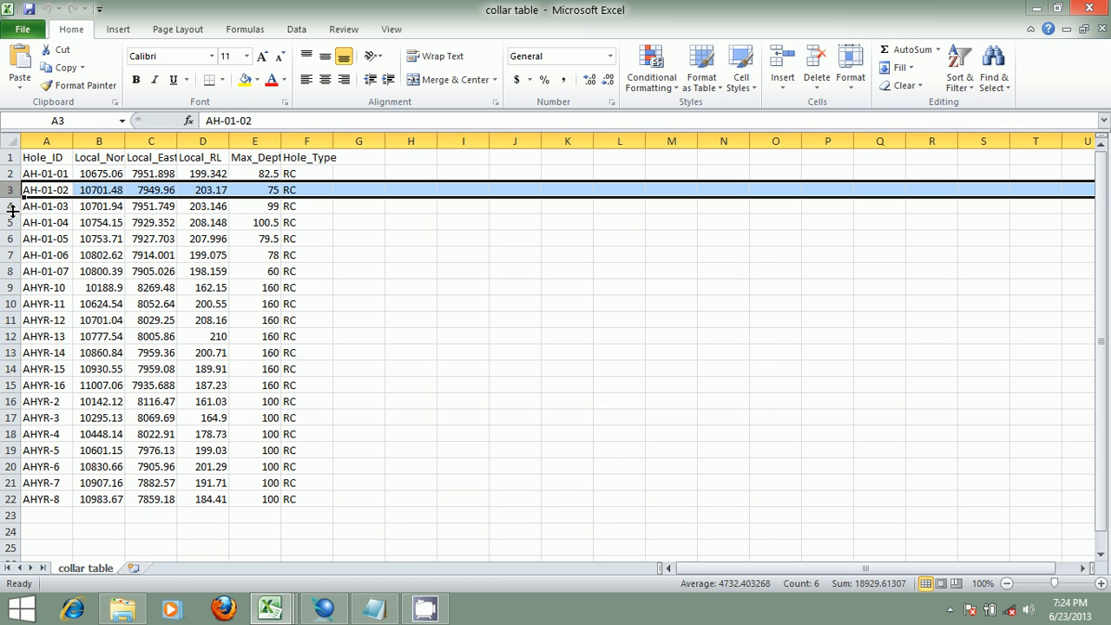
pyautogui.click(102, 173)
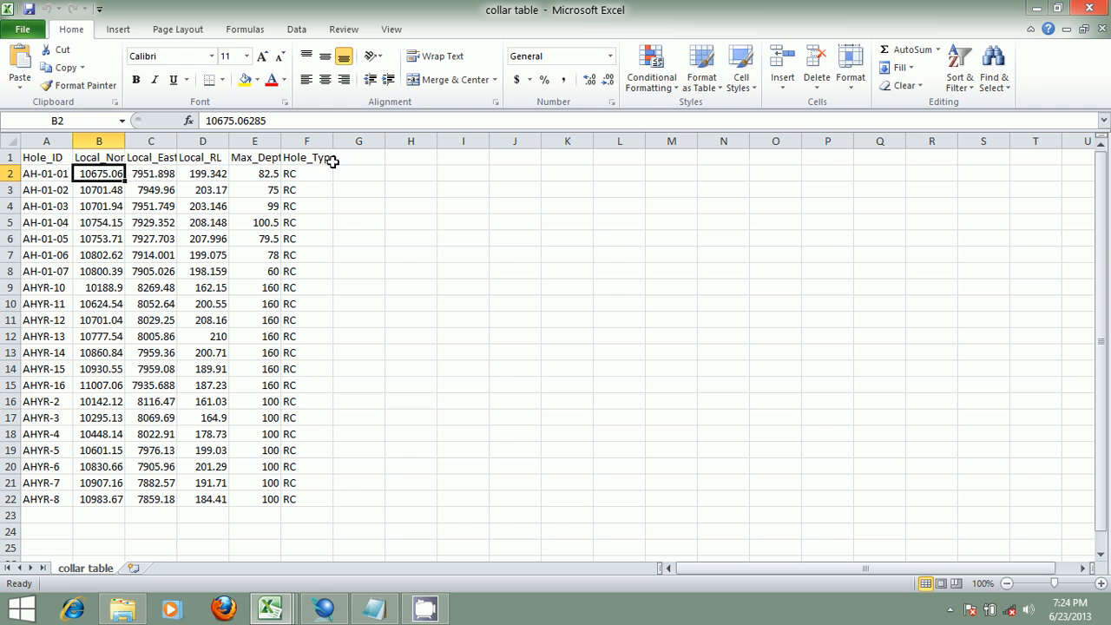
# - Compare the collar fields and column numbers in the field selection dialog with the collar spreadsheet columns
pyautogui.click(323, 609)
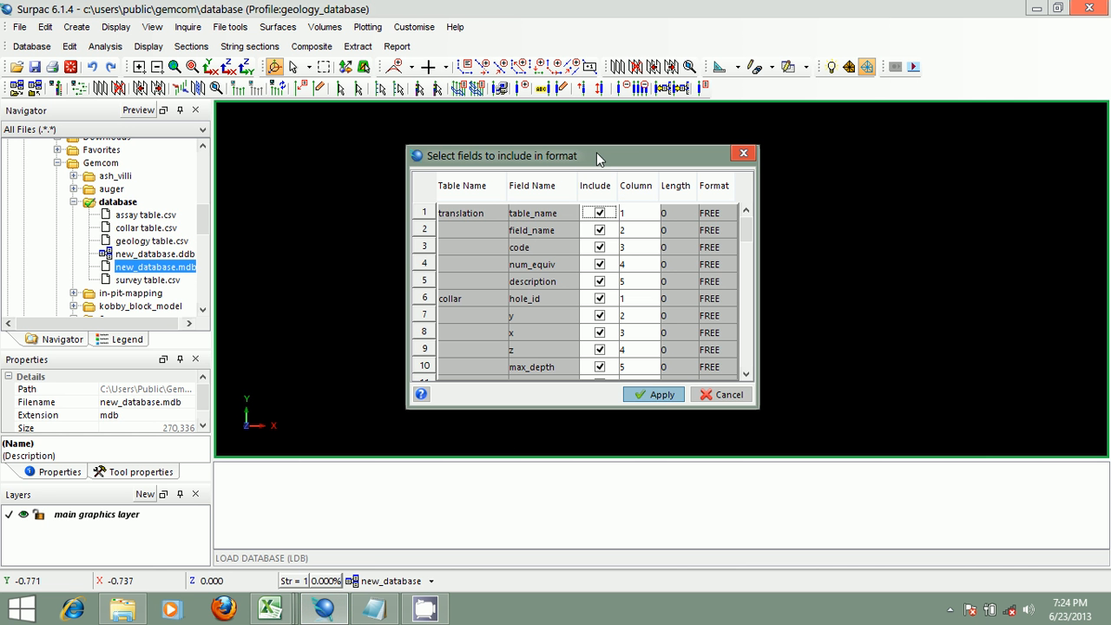
pyautogui.moveTo(589, 157); pyautogui.dragTo(583, 155)
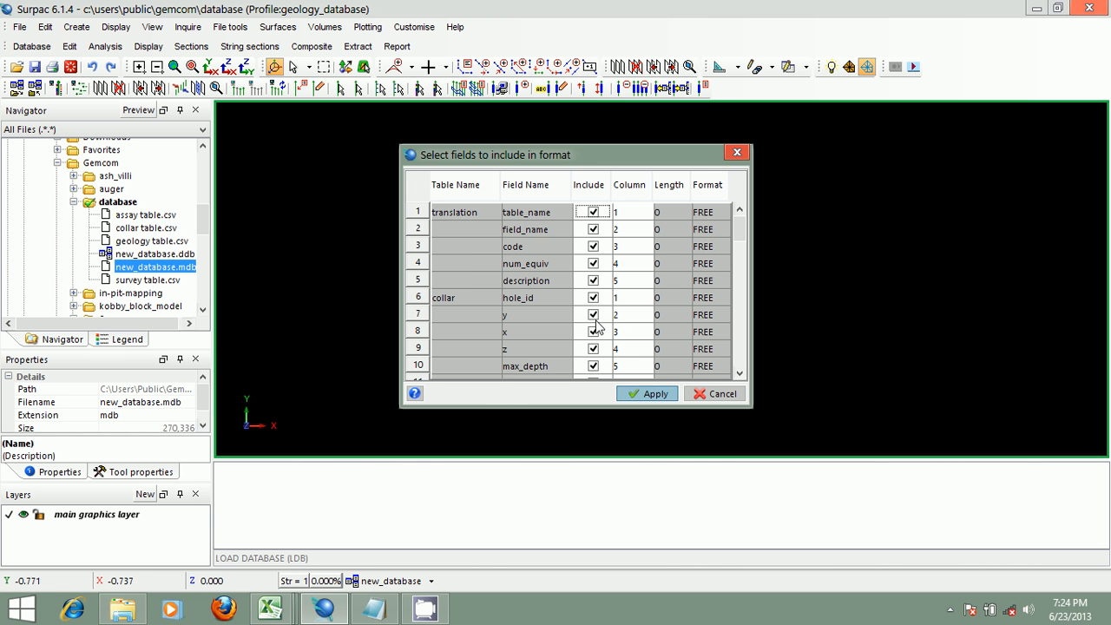
pyautogui.moveTo(281, 613)
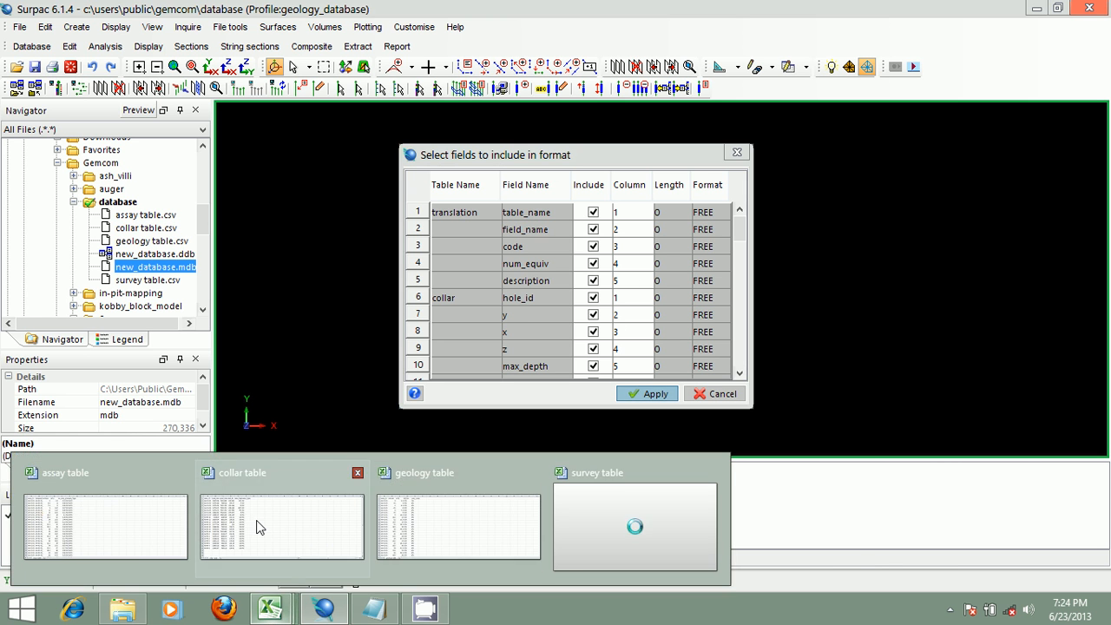
pyautogui.click(256, 526)
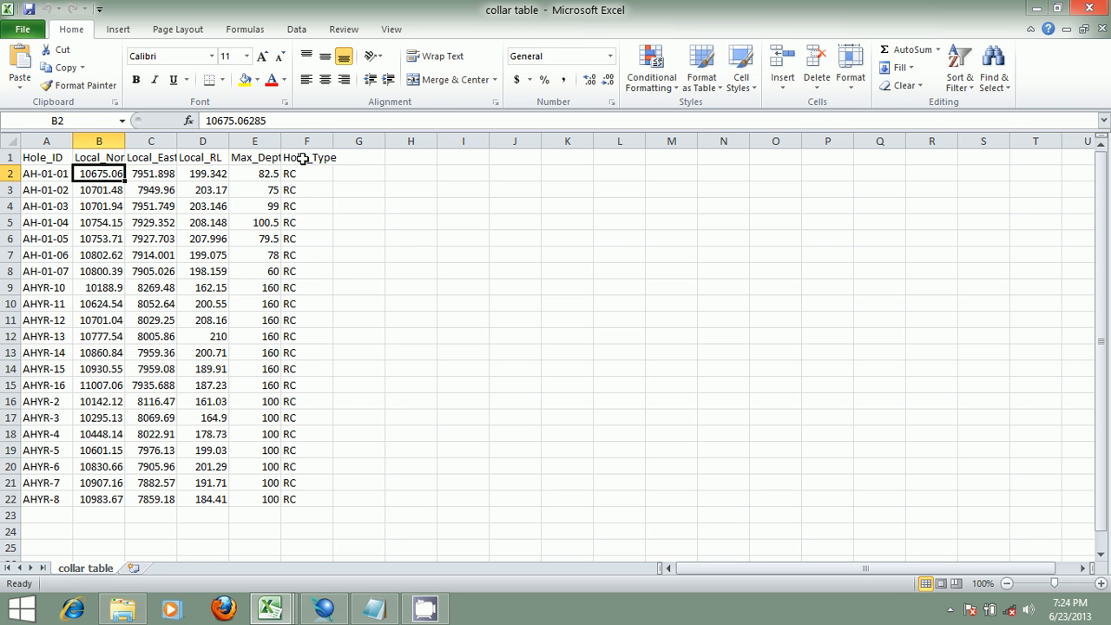
pyautogui.click(323, 609)
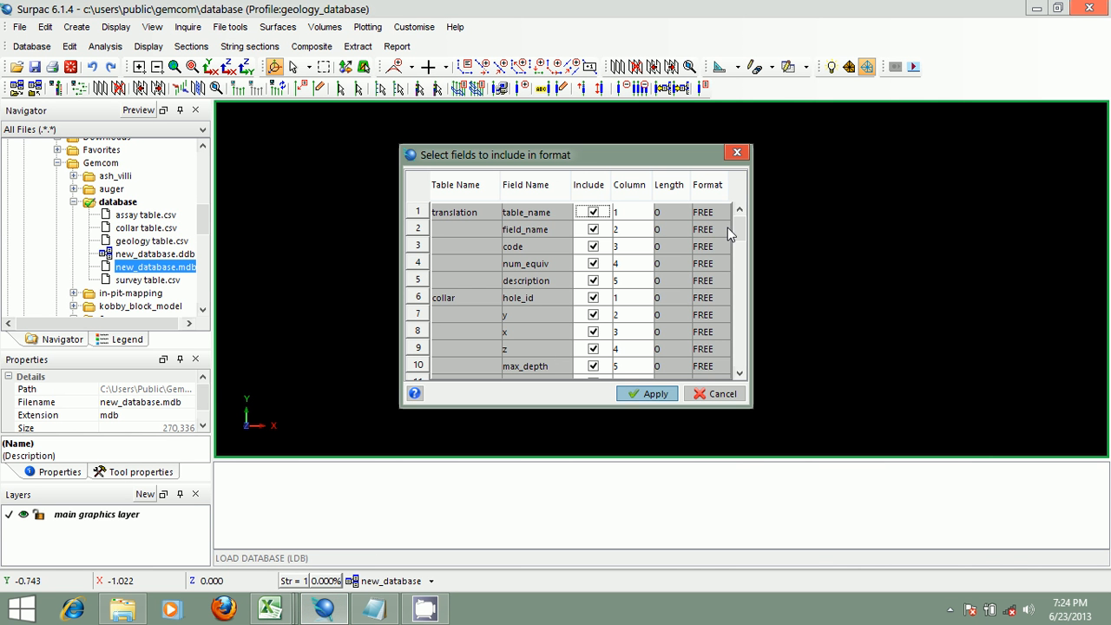
pyautogui.moveTo(739, 219)
pyautogui.mouseDown()
pyautogui.moveTo(742, 230)
pyautogui.moveTo(741, 217)
pyautogui.mouseUp()
pyautogui.moveTo(738, 221); pyautogui.dragTo(741, 230)
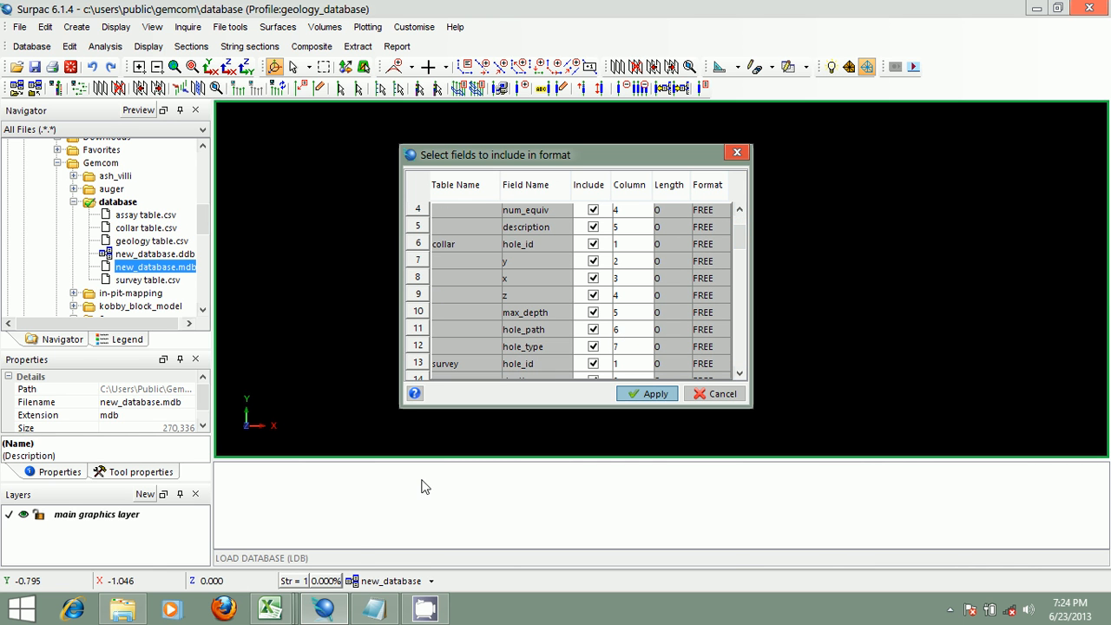
pyautogui.moveTo(271, 610)
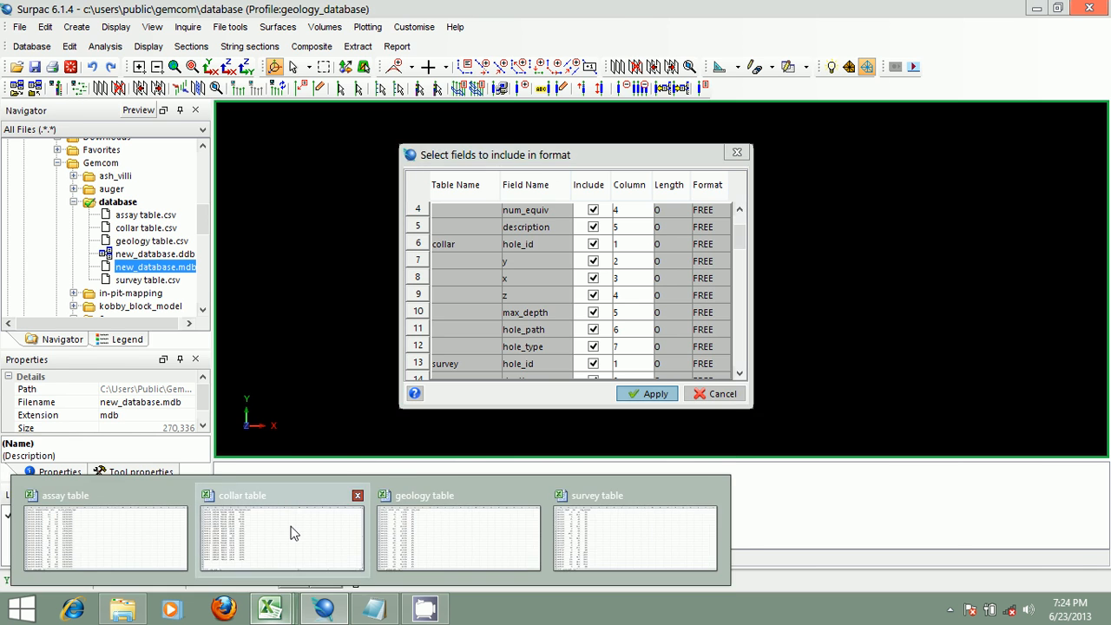
pyautogui.click(292, 533)
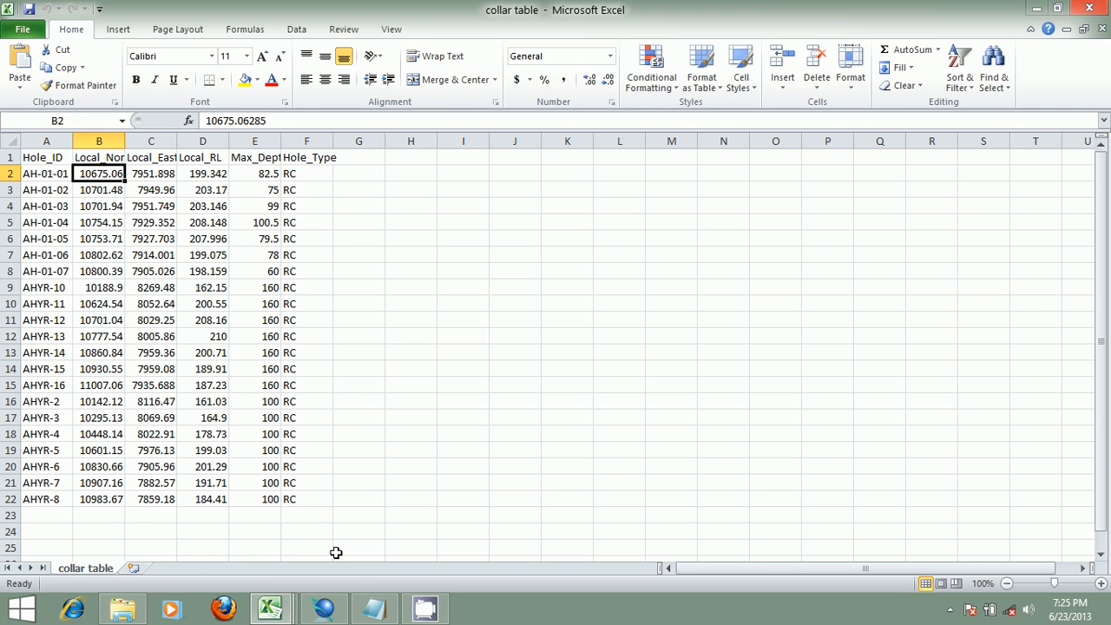
pyautogui.click(323, 608)
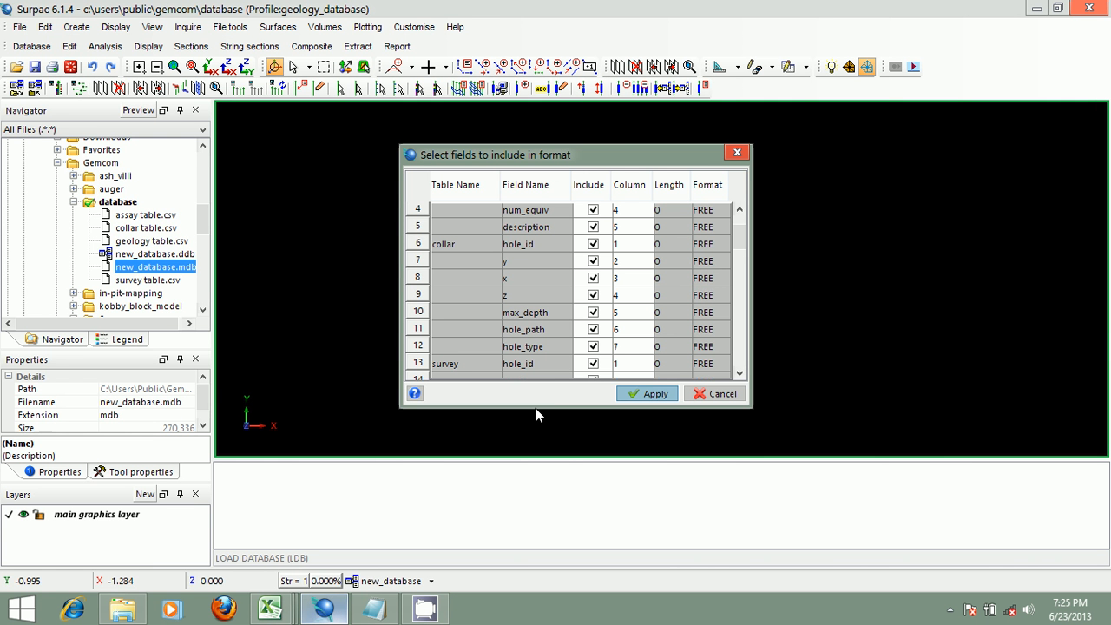
# - Exclude the collar's hole_path field from the format by setting its column to 0 and unchecking it
pyautogui.click(618, 346)
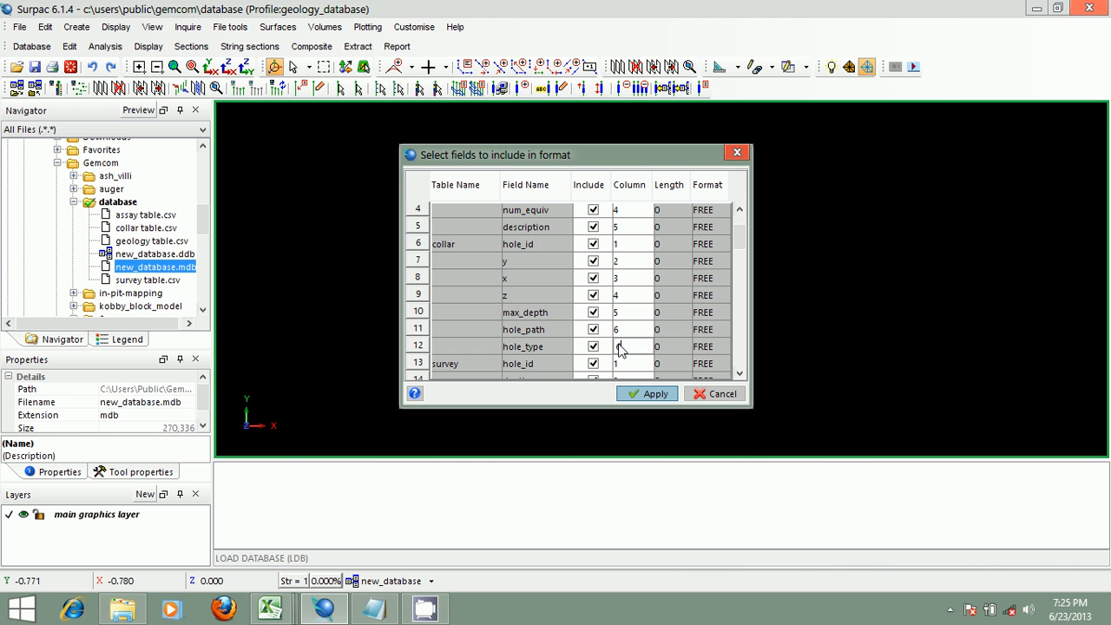
pyautogui.click(620, 333)
pyautogui.write('0')
pyautogui.click(598, 331)
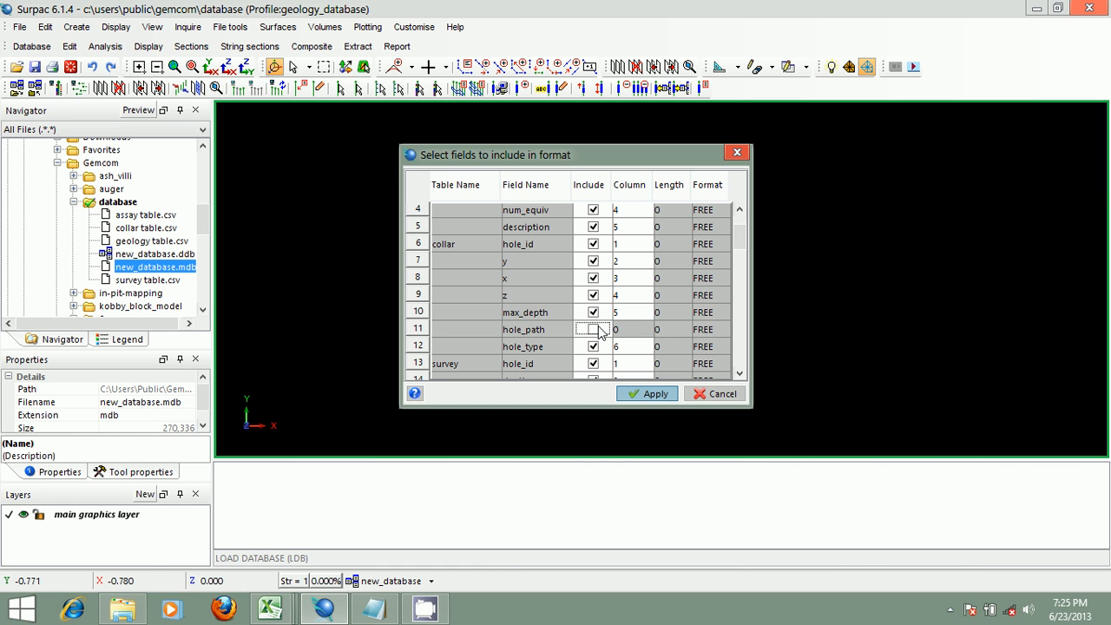
pyautogui.scroll(-1, 742, 250)
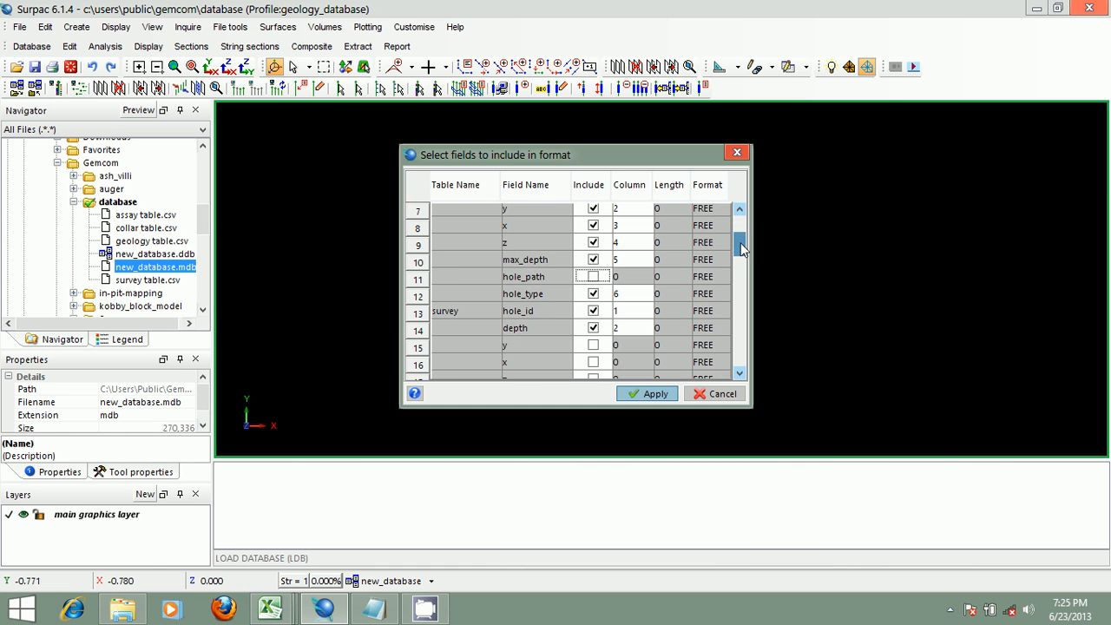
pyautogui.scroll(-1, 742, 249)
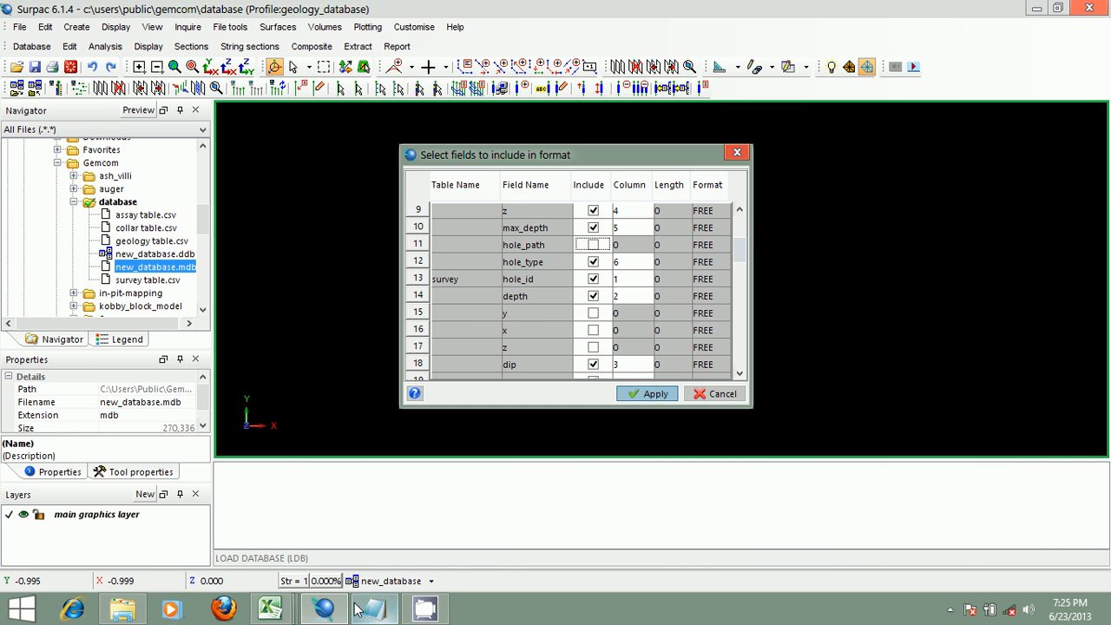
# - Compare the survey and assay fields and column numbers in the format dialog against the survey and assay spreadsheets
pyautogui.moveTo(270, 608)
pyautogui.moveTo(531, 523)
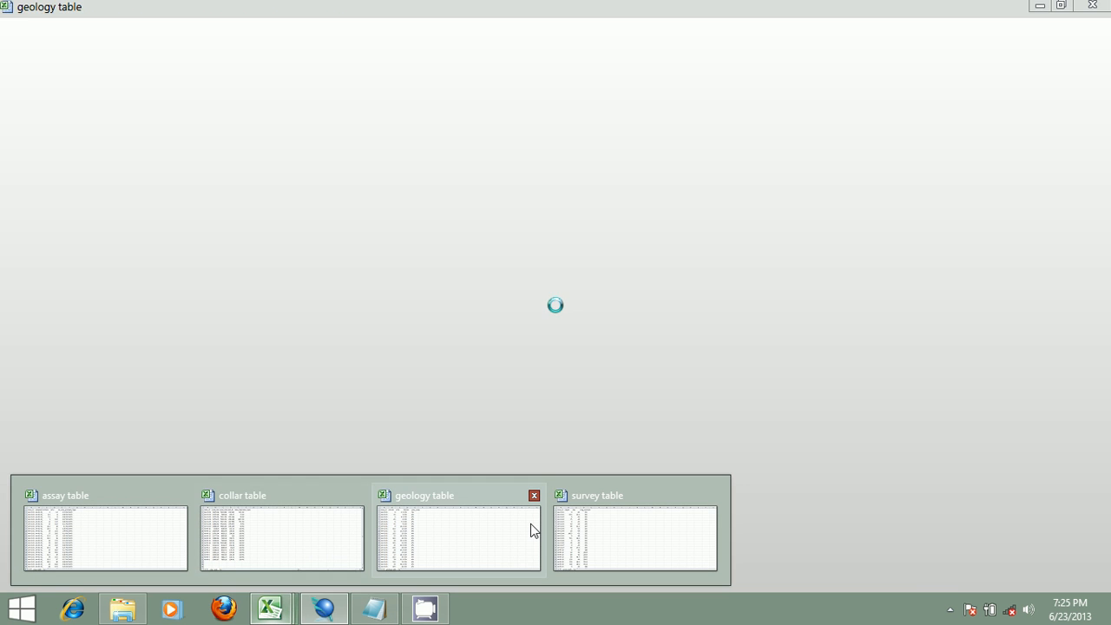
pyautogui.click(583, 526)
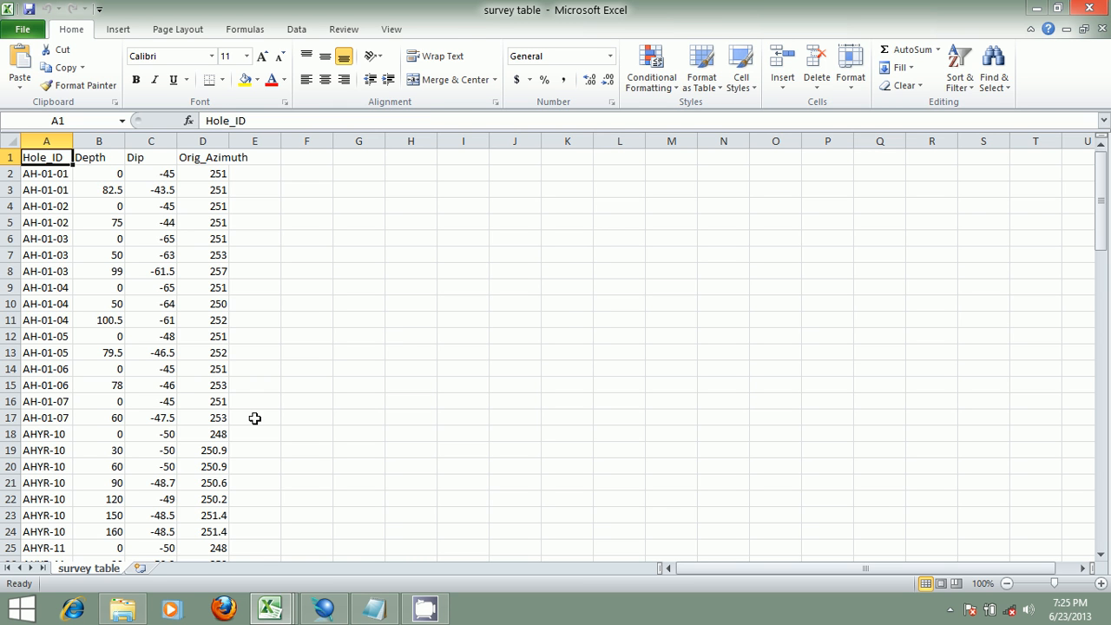
pyautogui.click(323, 608)
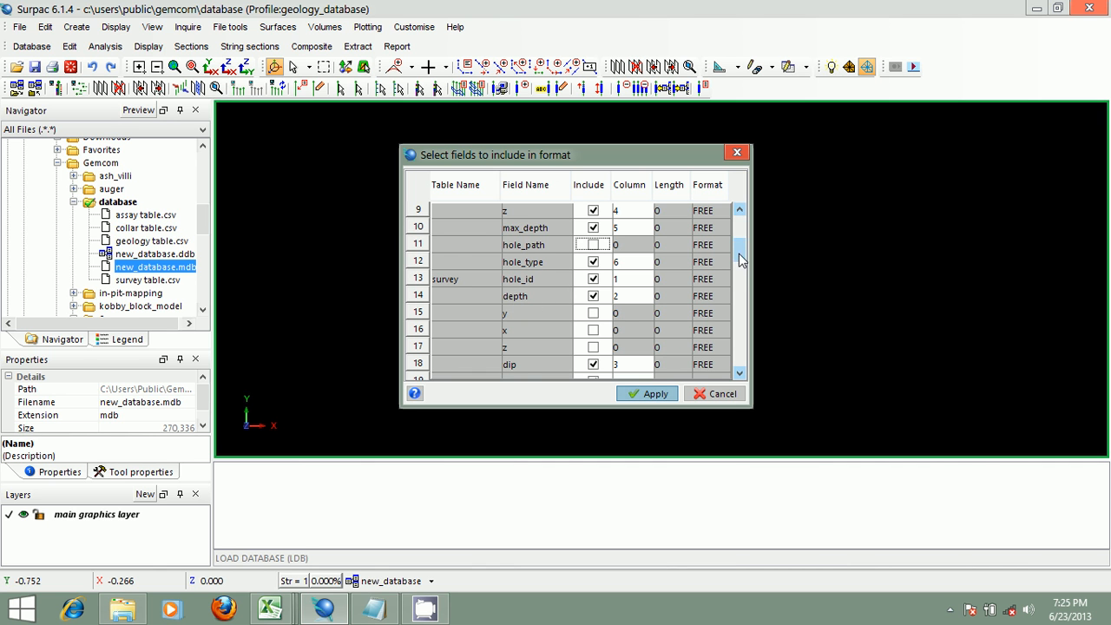
pyautogui.moveTo(738, 254); pyautogui.dragTo(739, 272)
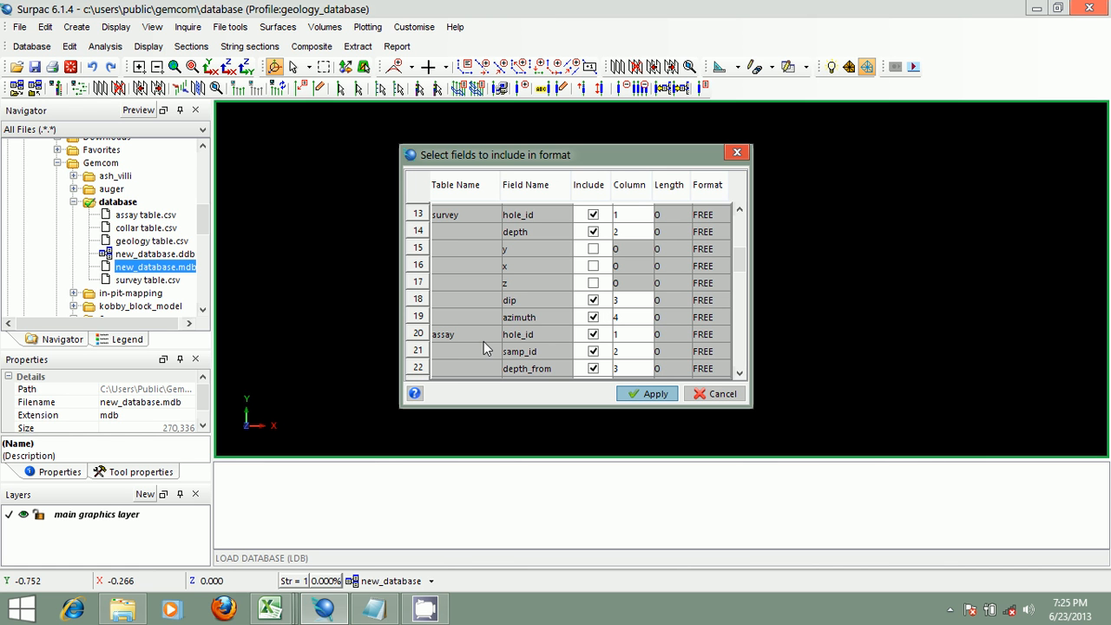
pyautogui.click(285, 611)
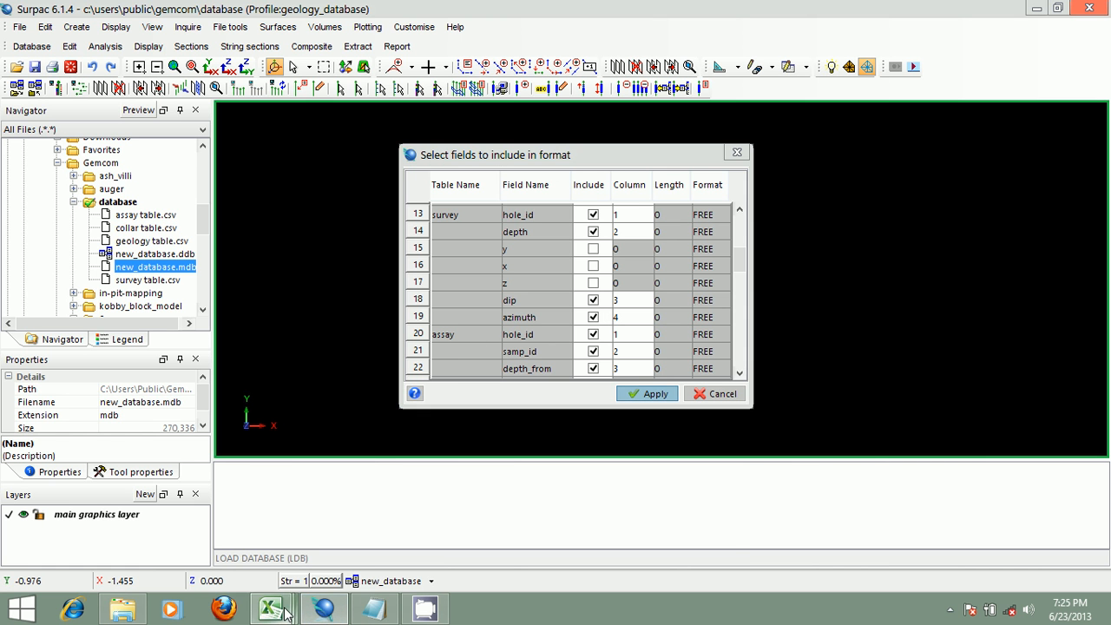
pyautogui.click(108, 515)
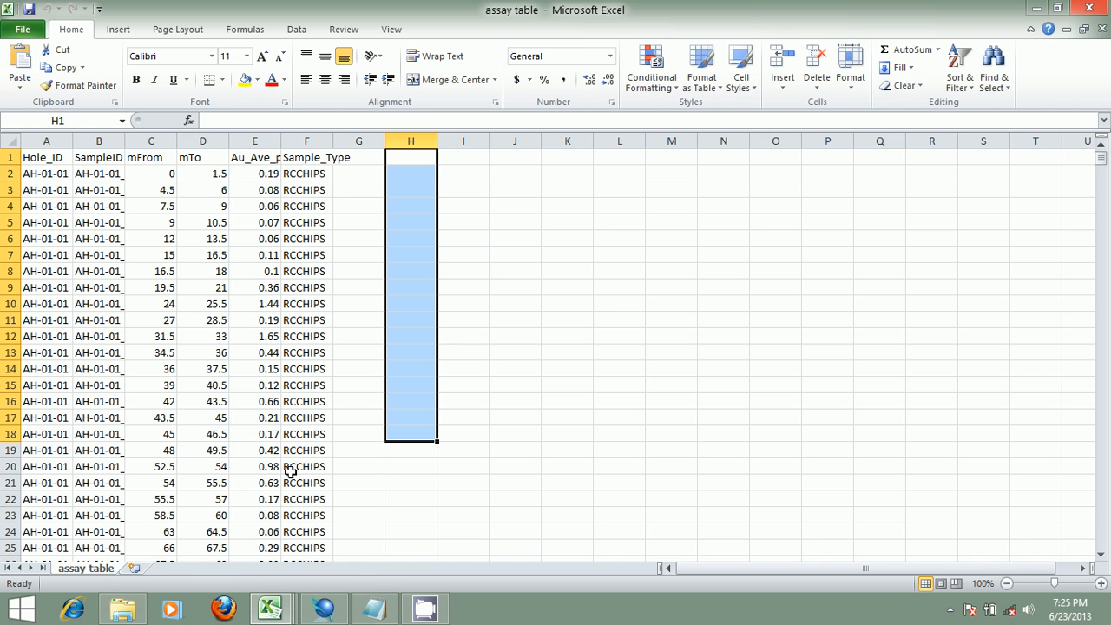
pyautogui.click(344, 611)
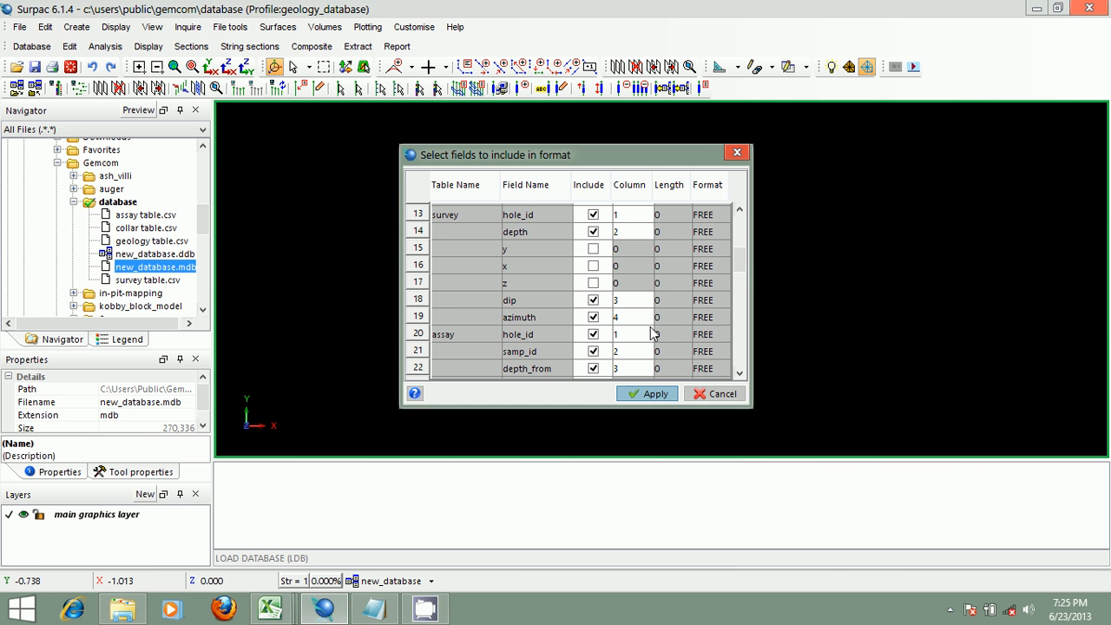
pyautogui.scroll(-1, 743, 257)
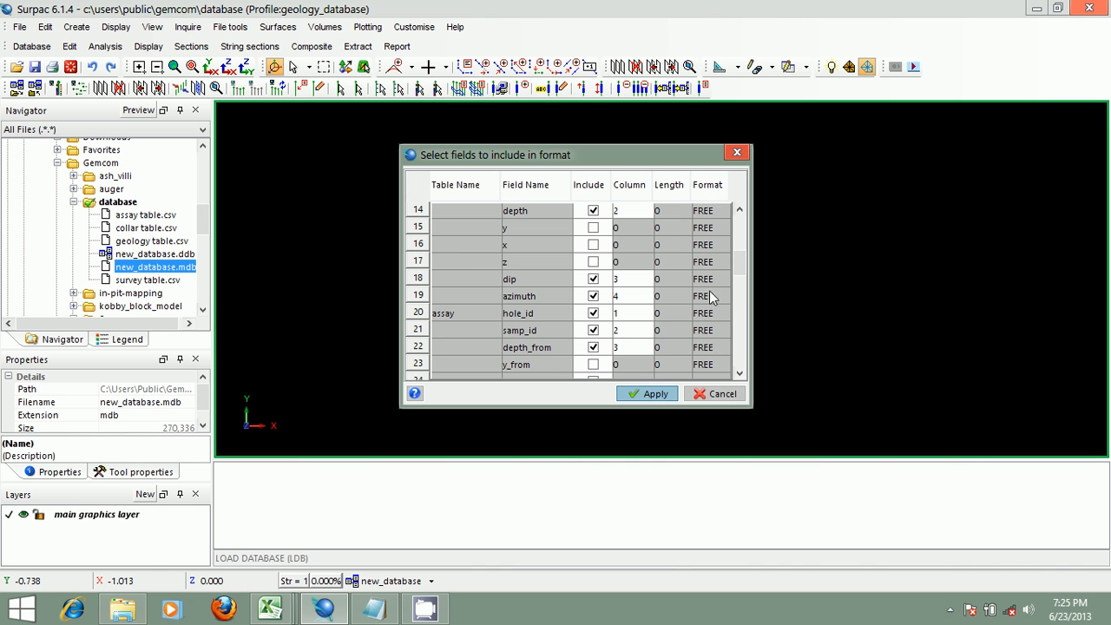
pyautogui.scroll(-5, 736, 267)
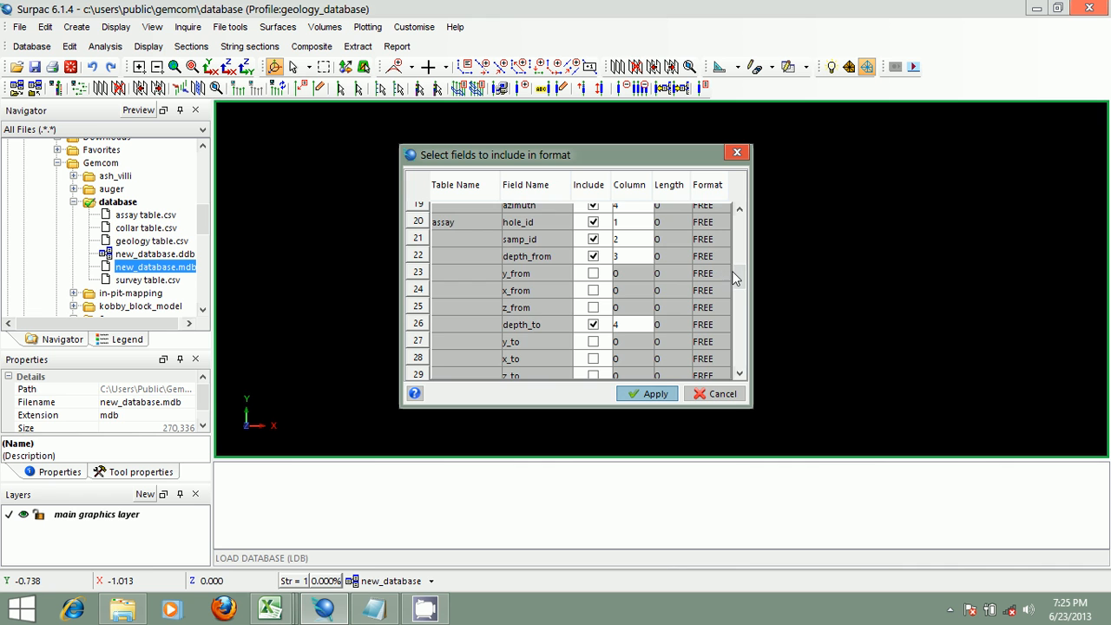
pyautogui.moveTo(737, 269); pyautogui.dragTo(742, 295)
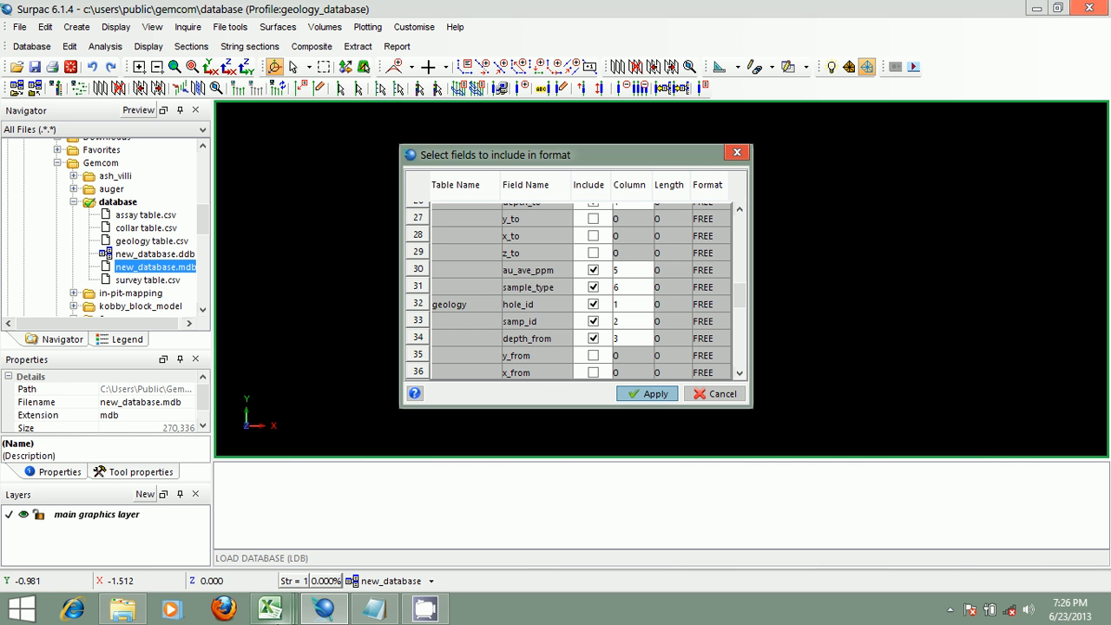
# - Checking the geology spreadsheet, exclude the geology samp_id field and set depth_from's column to 2
pyautogui.moveTo(270, 608)
pyautogui.click(460, 517)
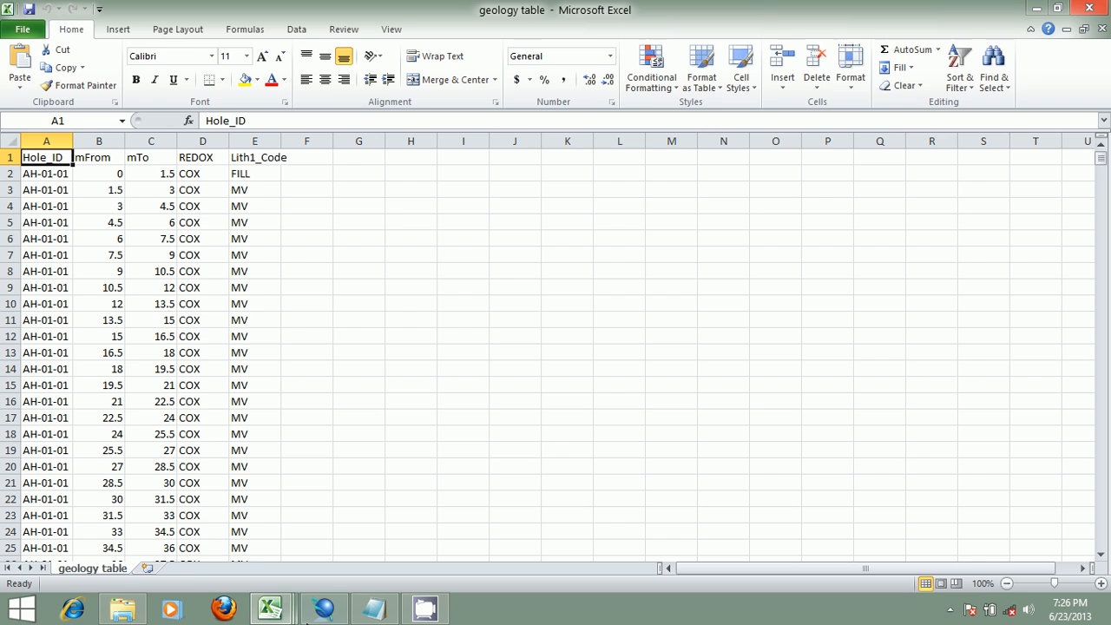
pyautogui.click(313, 617)
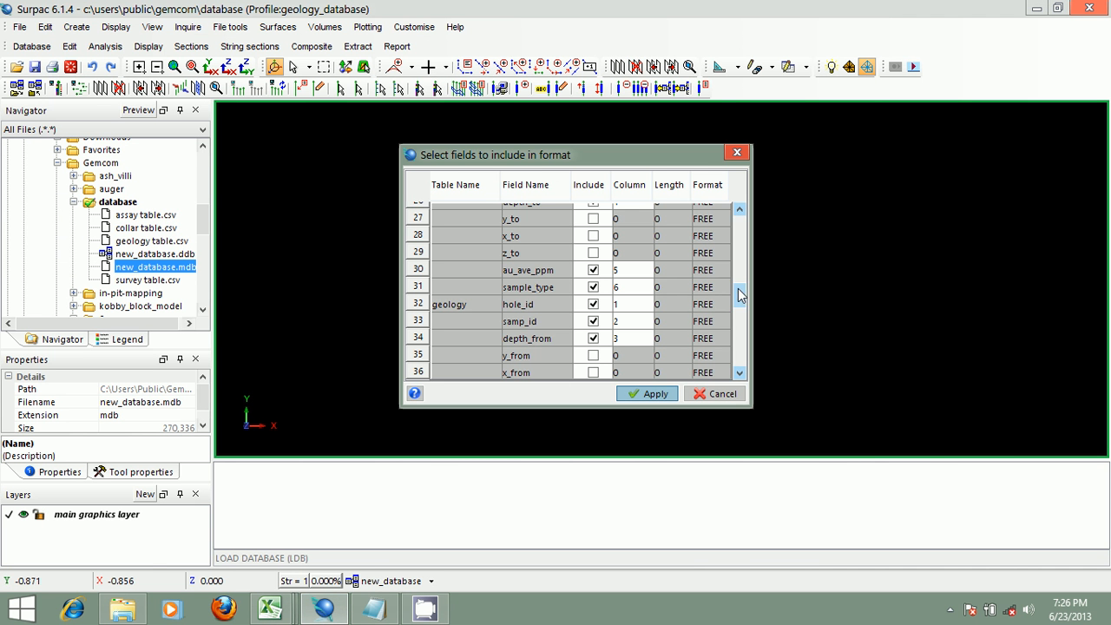
pyautogui.scroll(-2, 739, 295)
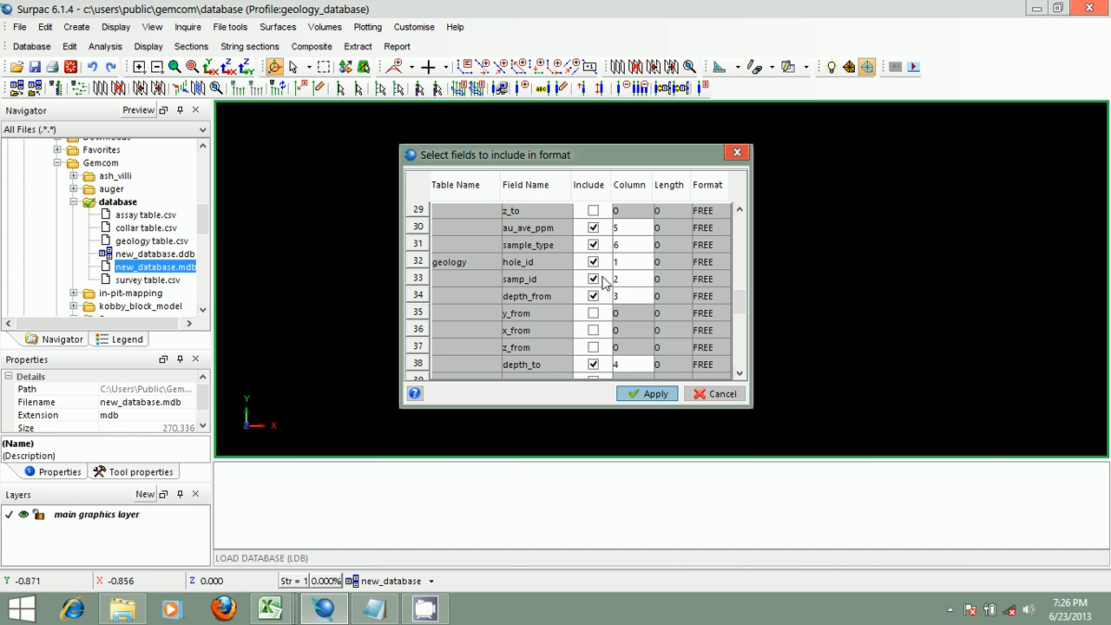
pyautogui.click(285, 606)
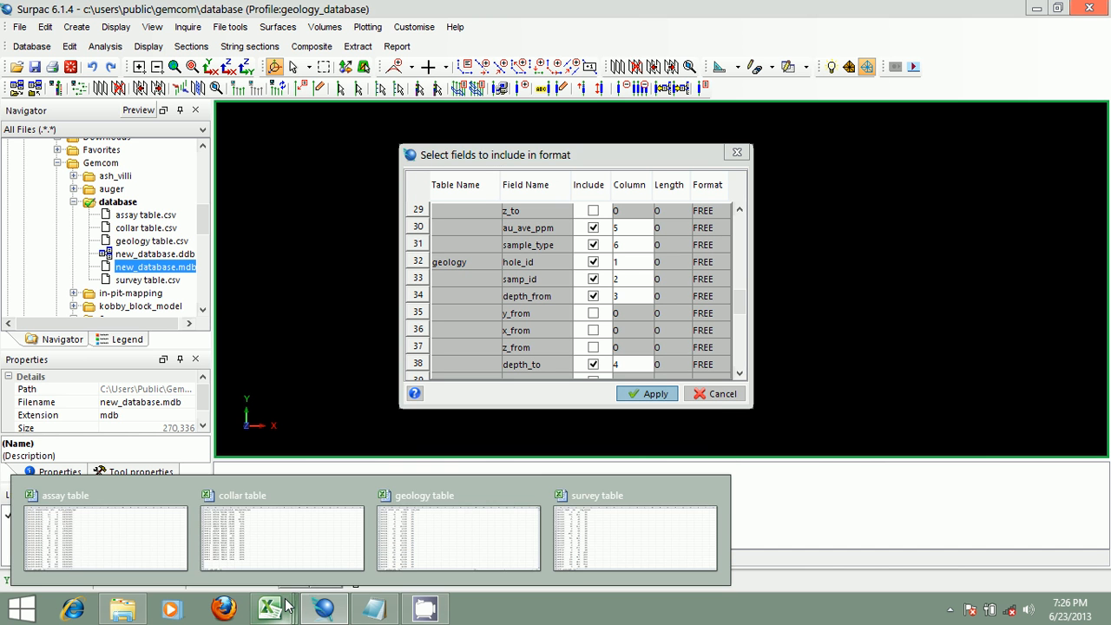
pyautogui.click(427, 521)
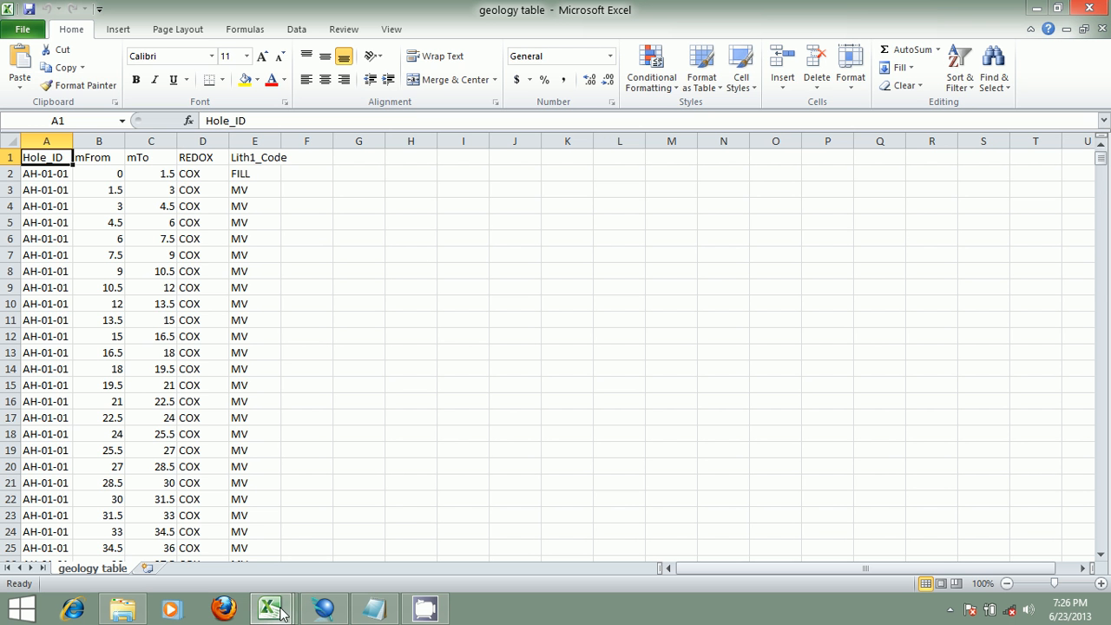
pyautogui.click(324, 608)
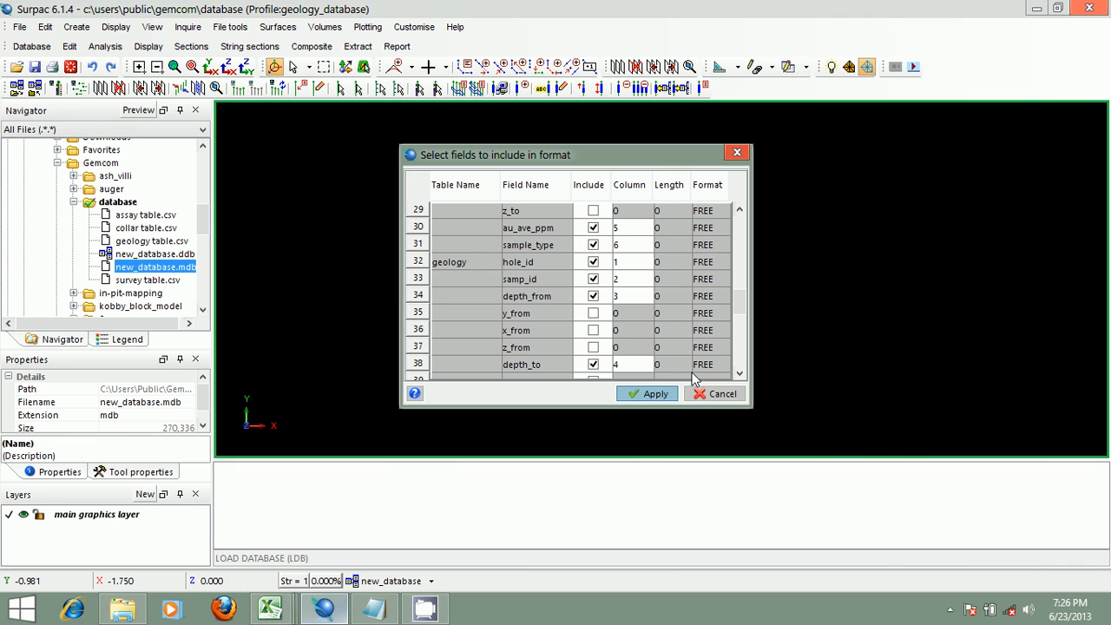
pyautogui.click(633, 278)
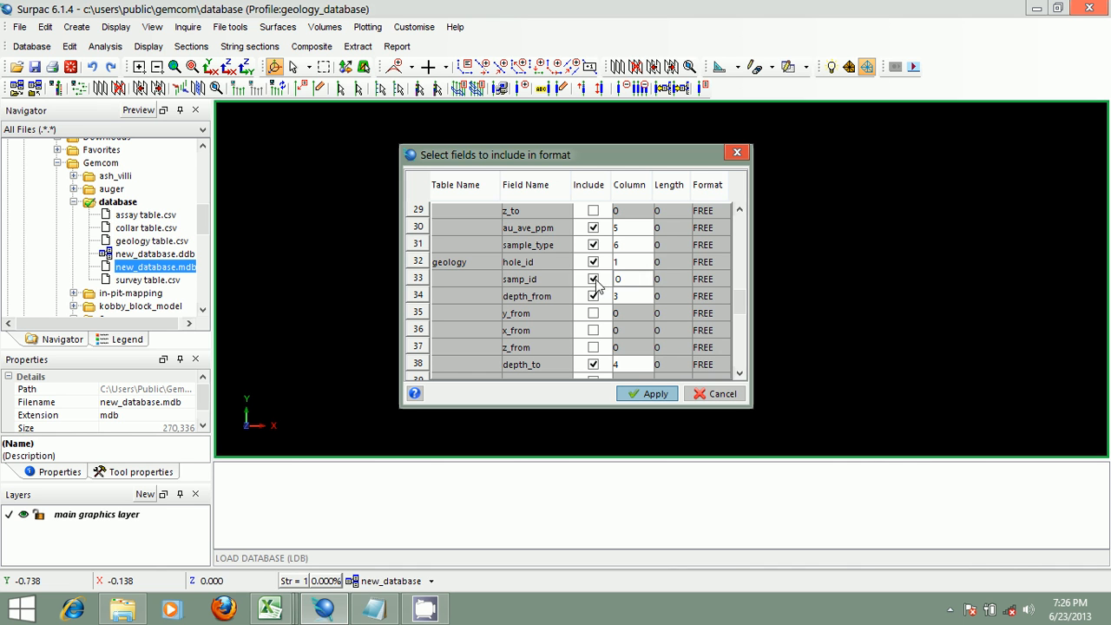
pyautogui.click(594, 279)
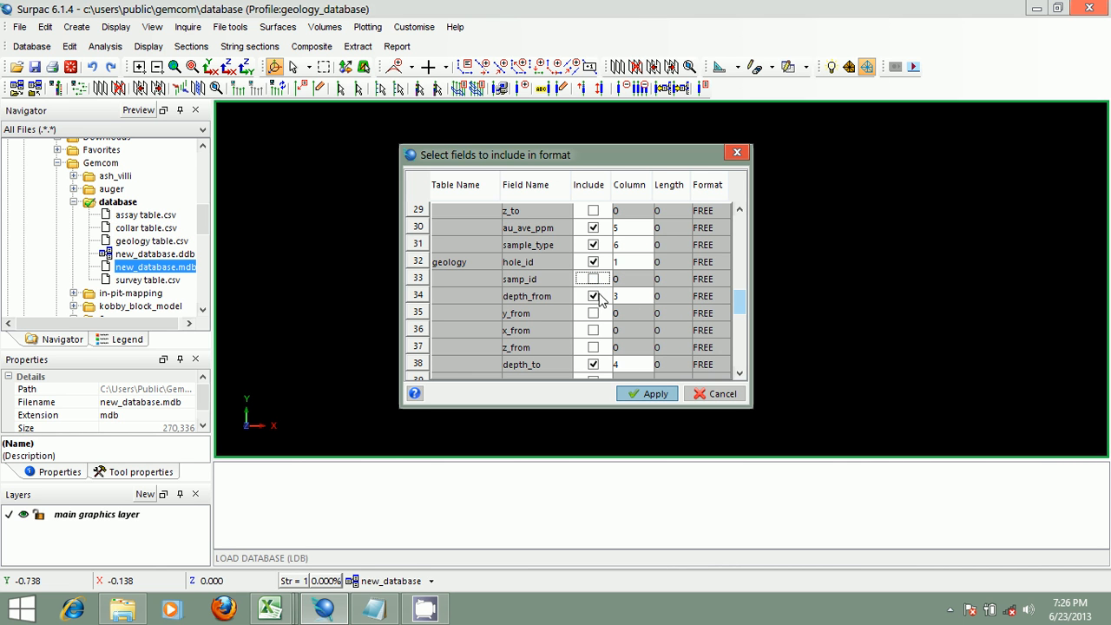
pyautogui.click(634, 295)
pyautogui.write('2')
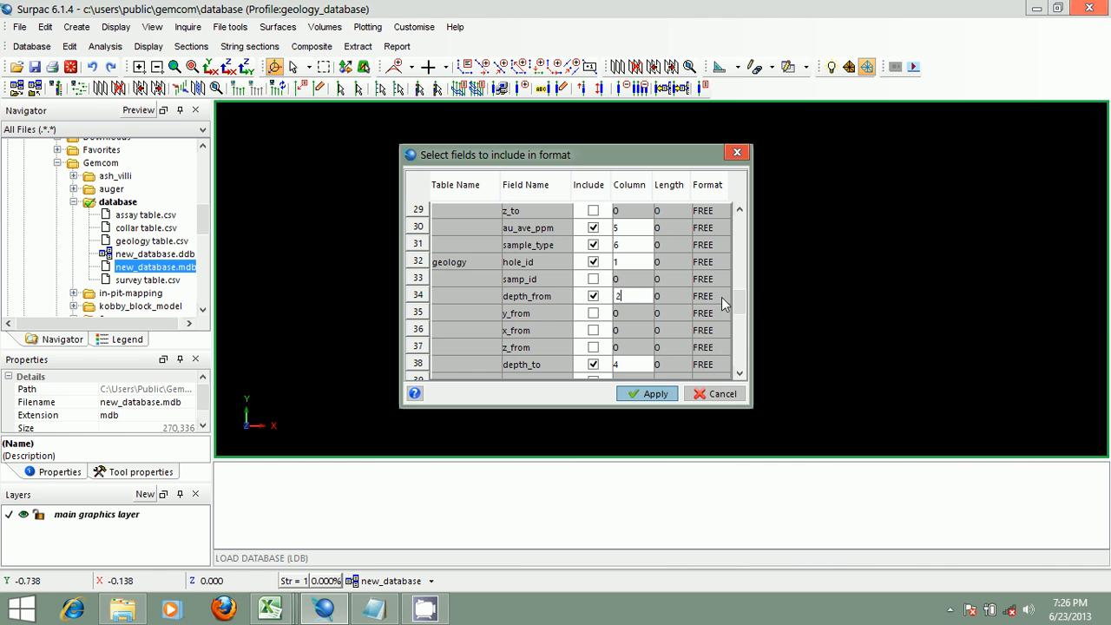
# - Set the geology depth_to, redox and lithology columns to 3, 4 and 5, and apply the field selection
pyautogui.scroll(-1, 740, 305)
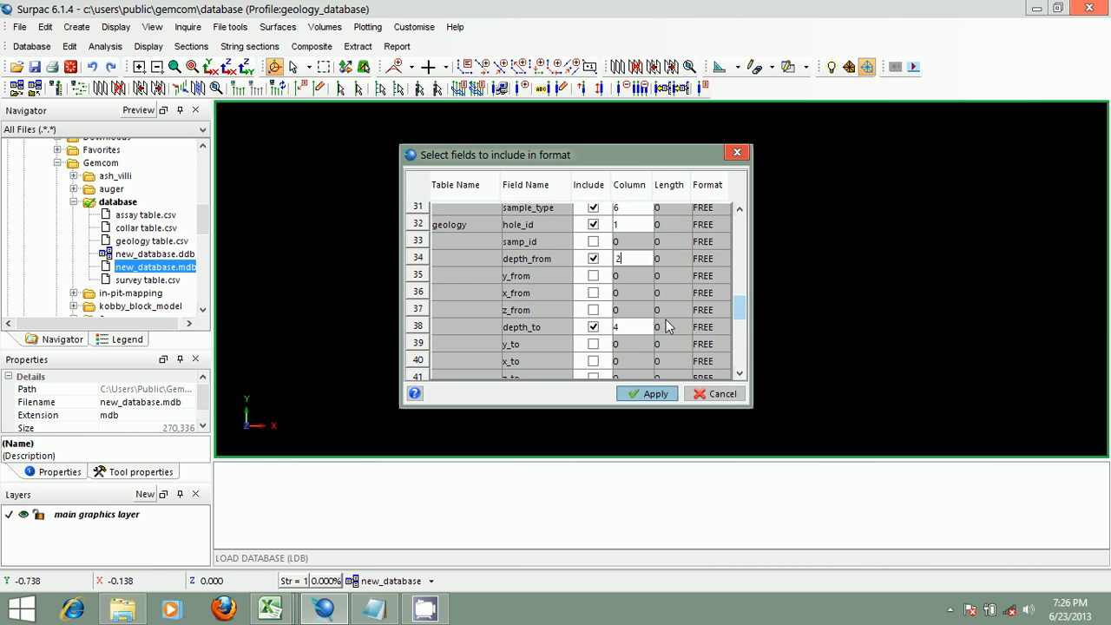
pyautogui.click(631, 328)
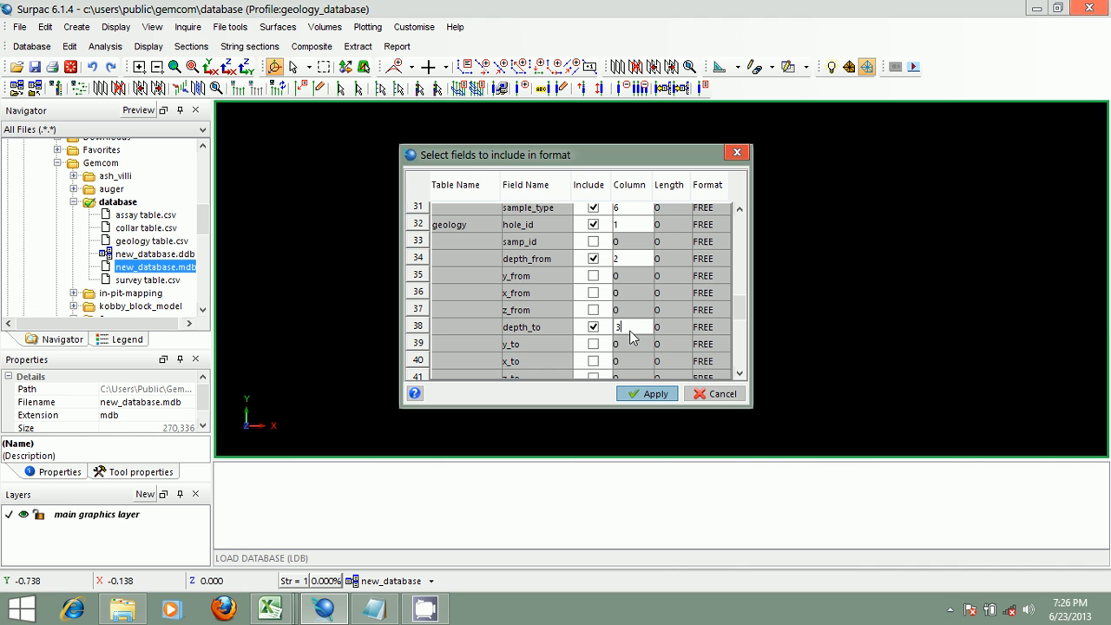
pyautogui.write('3')
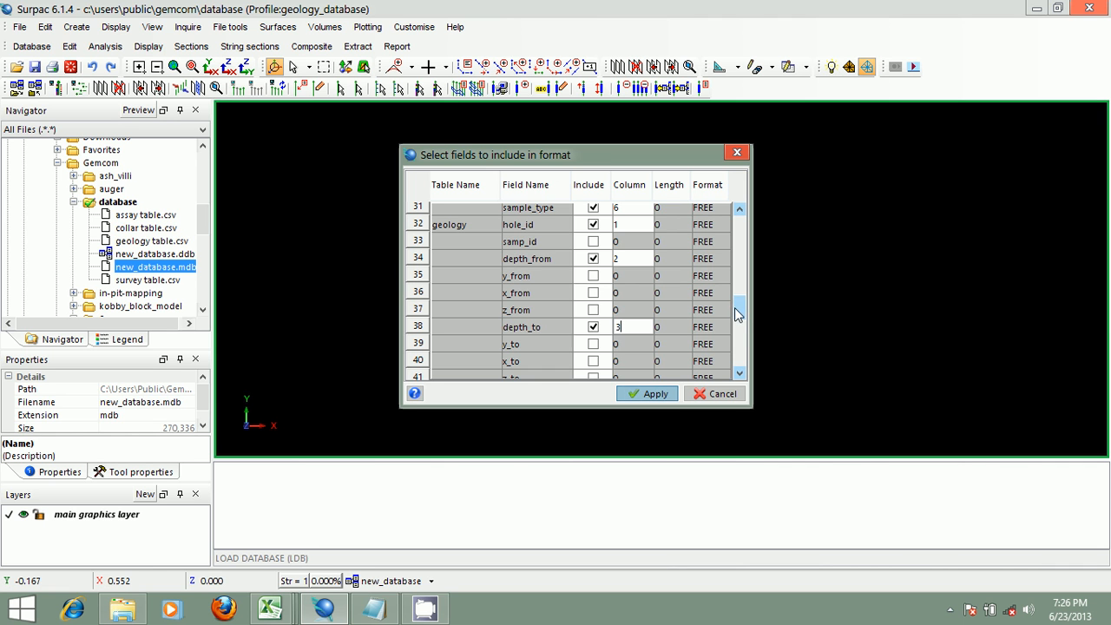
pyautogui.scroll(-3, 735, 314)
pyautogui.click(631, 305)
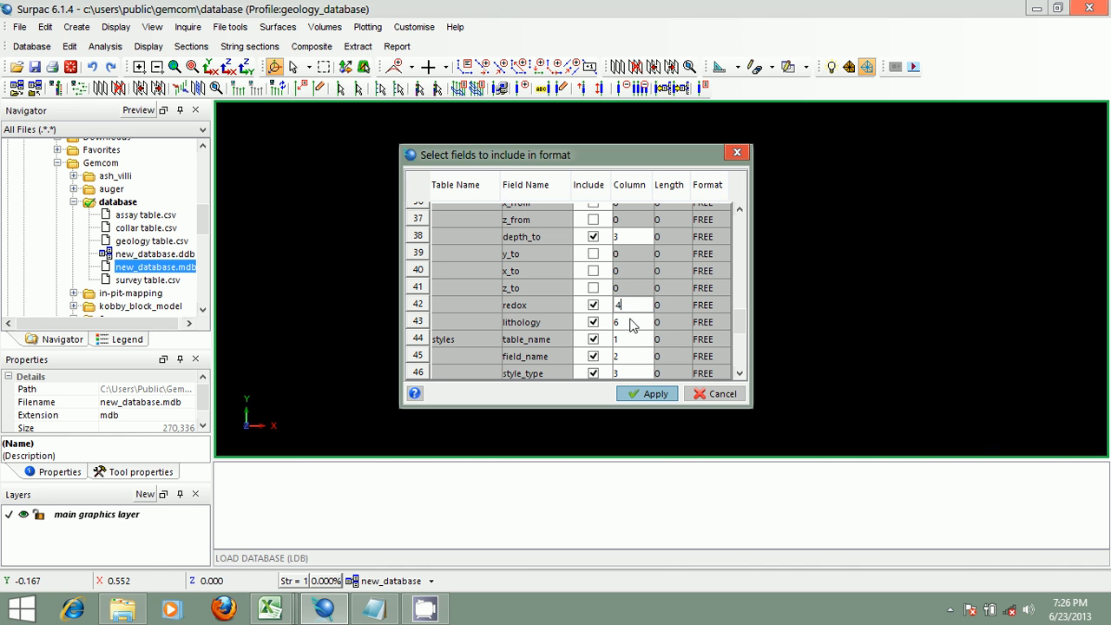
pyautogui.click(632, 322)
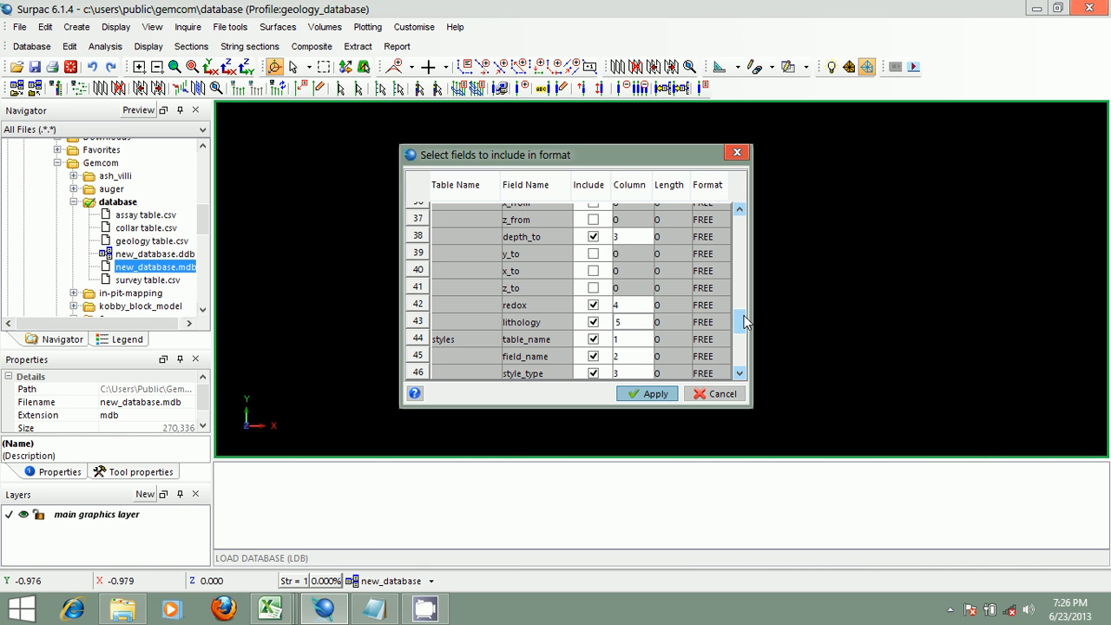
pyautogui.moveTo(744, 322)
pyautogui.mouseDown()
pyautogui.moveTo(742, 360)
pyautogui.moveTo(738, 242)
pyautogui.moveTo(739, 319)
pyautogui.mouseUp()
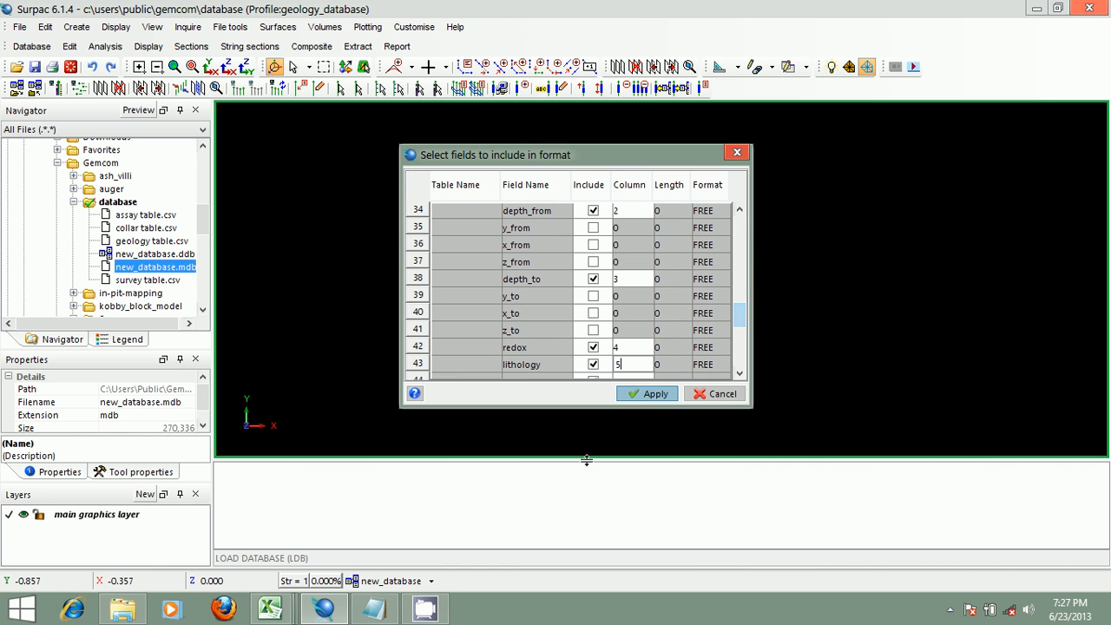
pyautogui.click(642, 394)
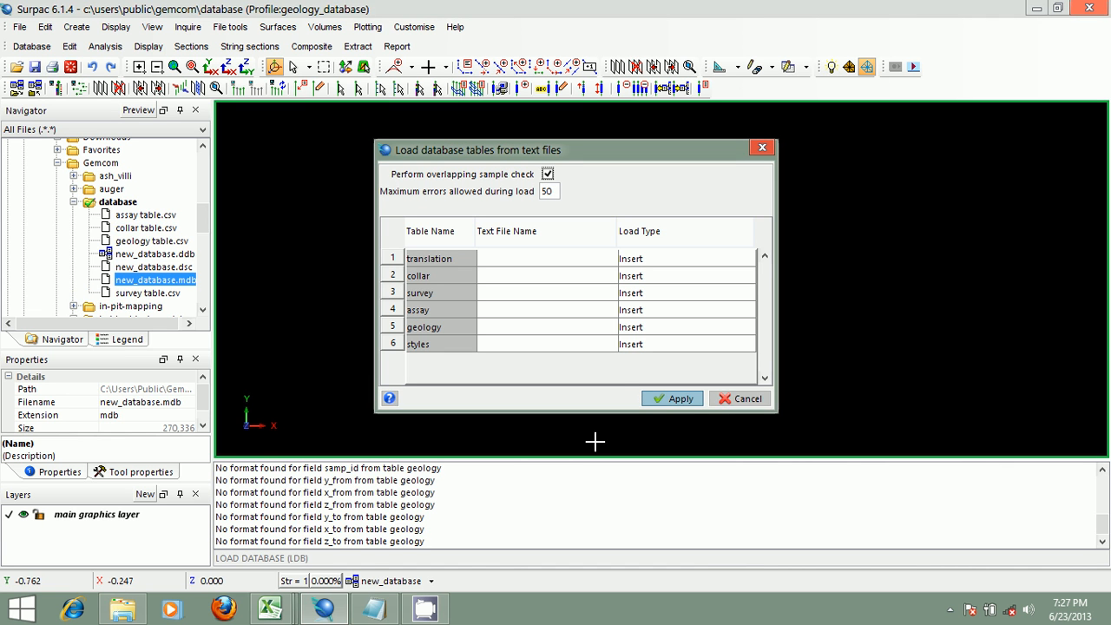
# - Clear the message window and move the load database tables dialog aside
pyautogui.rightClick(551, 482)
pyautogui.click(566, 486)
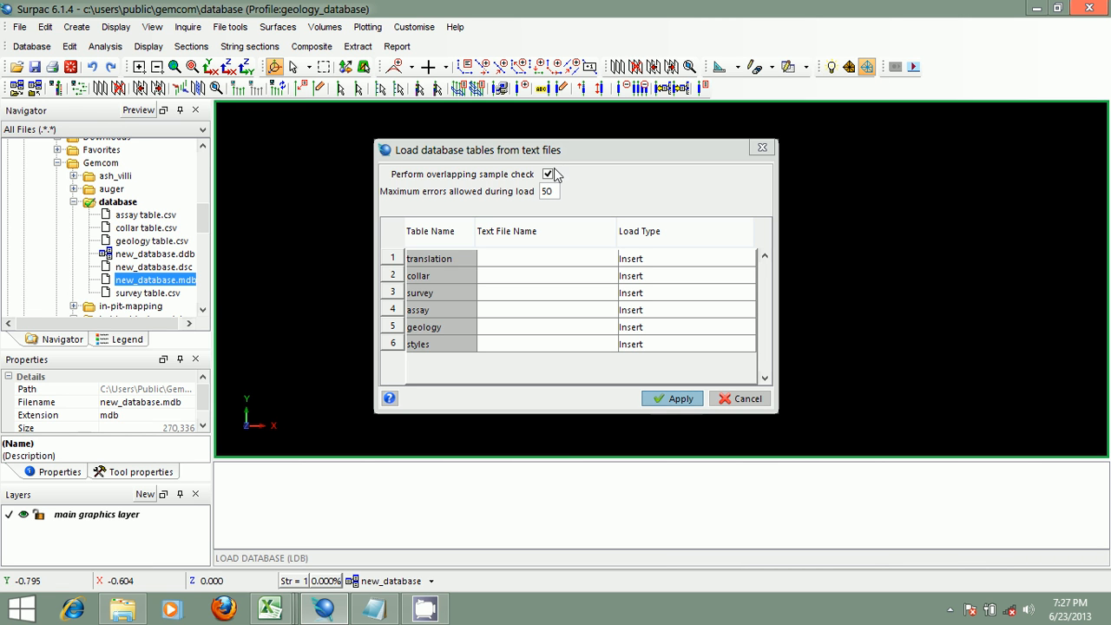
pyautogui.click(548, 174)
pyautogui.click(548, 174)
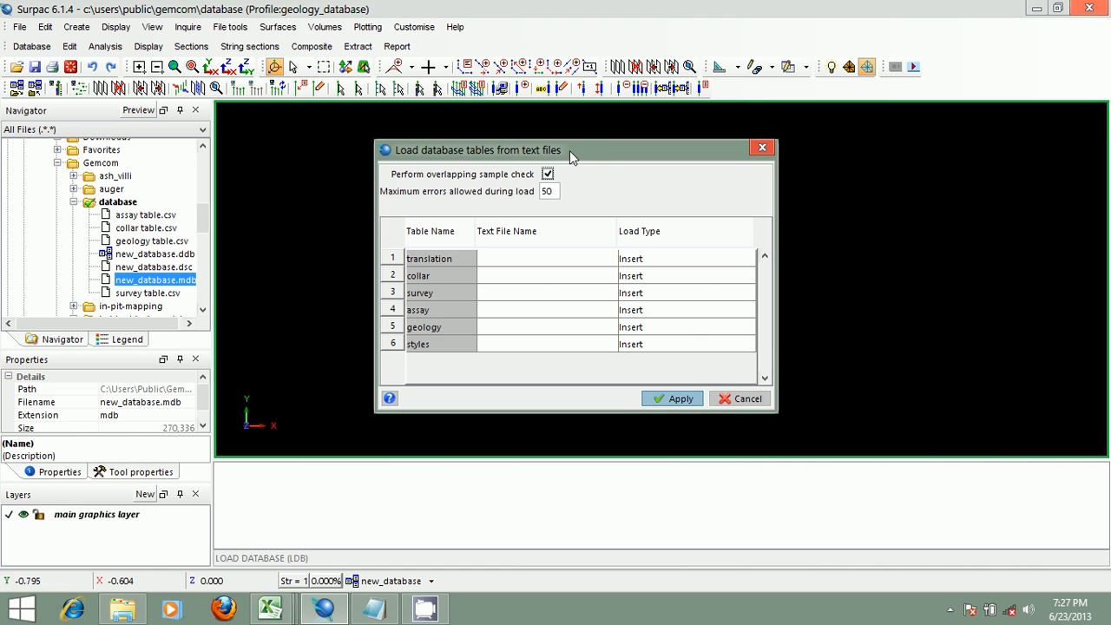
pyautogui.moveTo(570, 151); pyautogui.dragTo(617, 153)
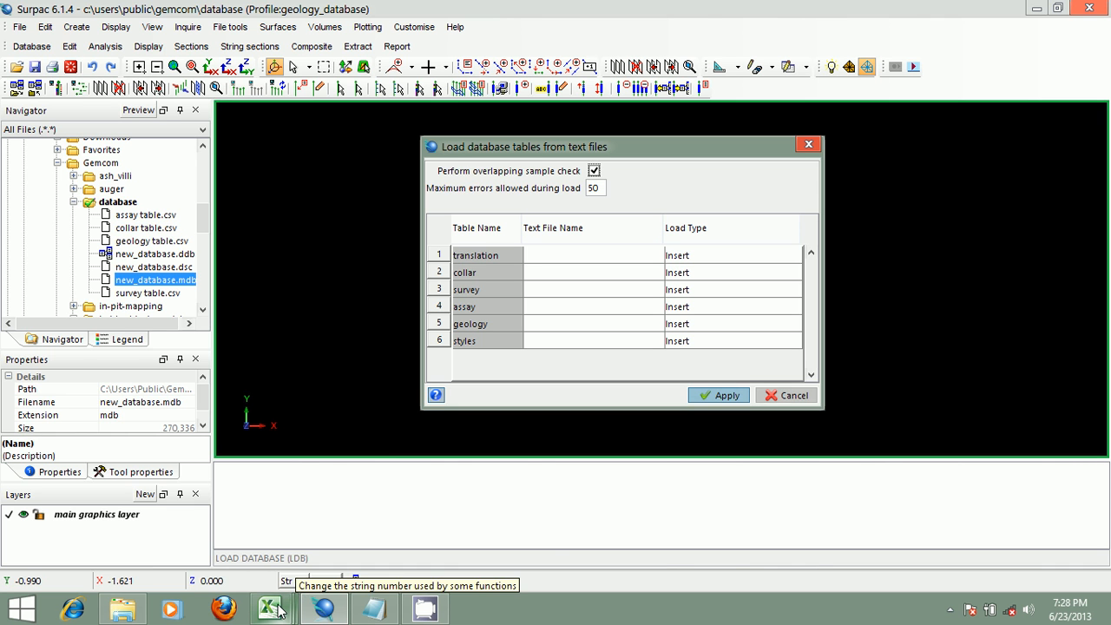
pyautogui.moveTo(278, 610)
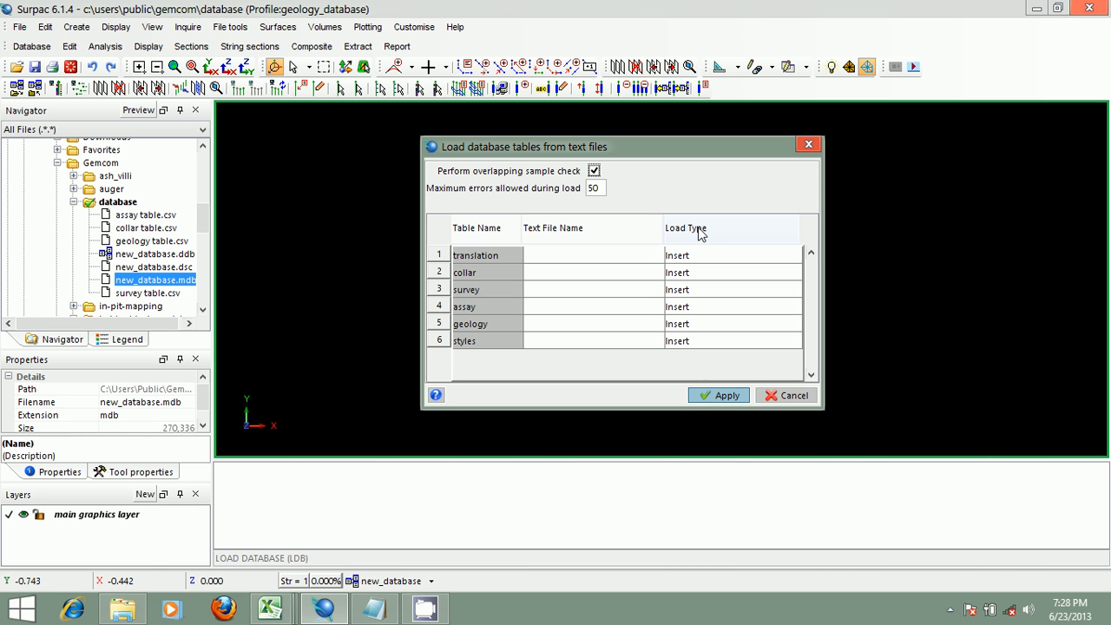
pyautogui.click(790, 256)
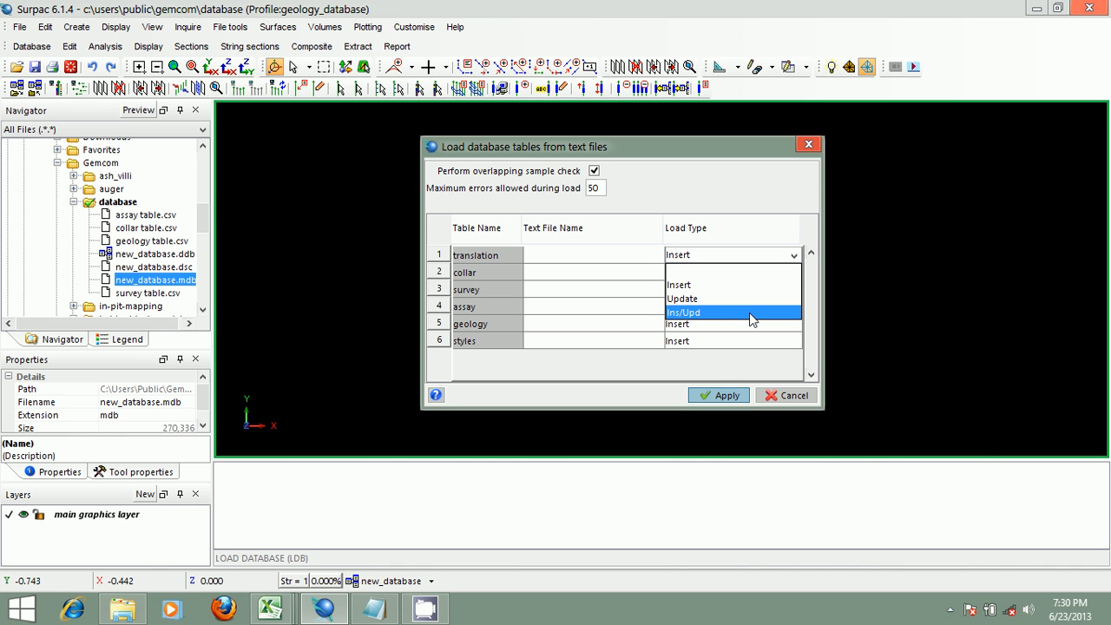
pyautogui.click(613, 145)
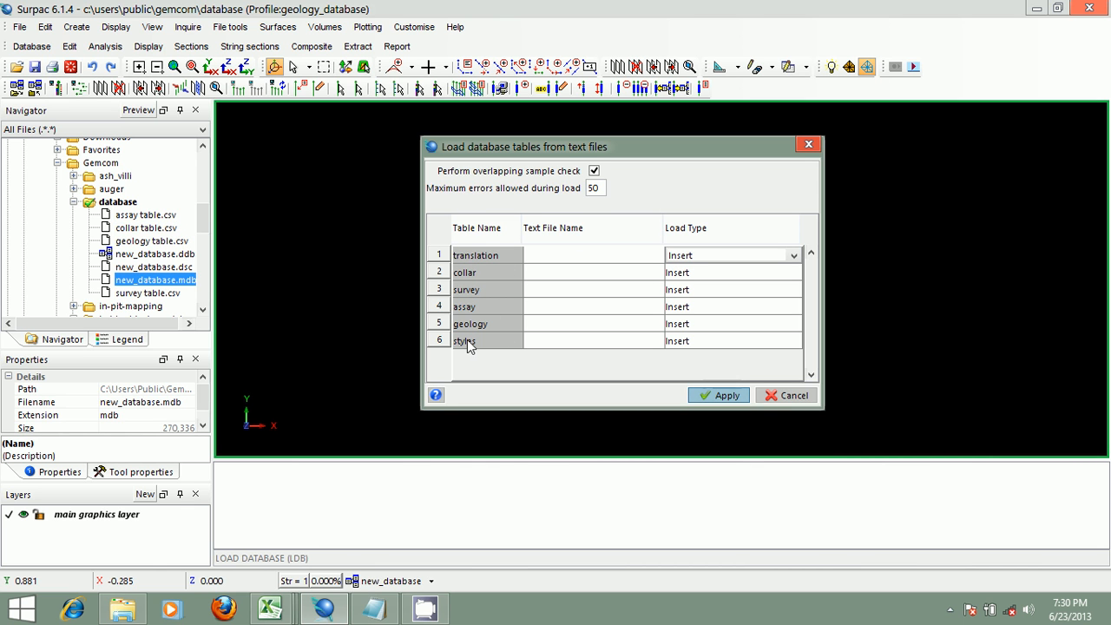
# - Assign collar table.csv and survey table.csv as the text files for the collar and survey tables
pyautogui.click(658, 275)
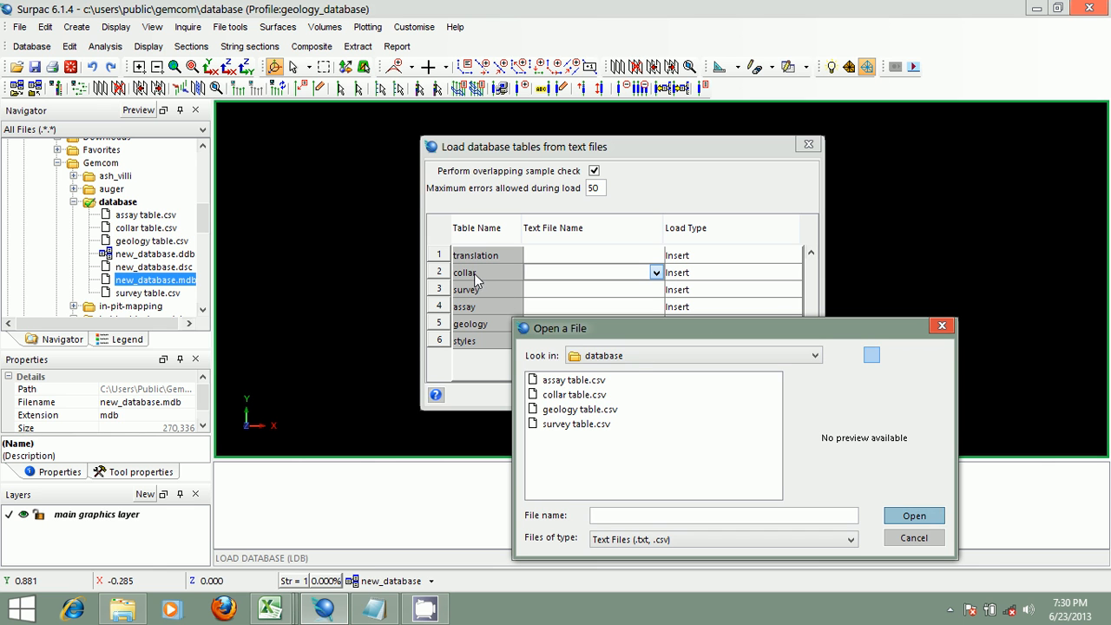
pyautogui.click(586, 395)
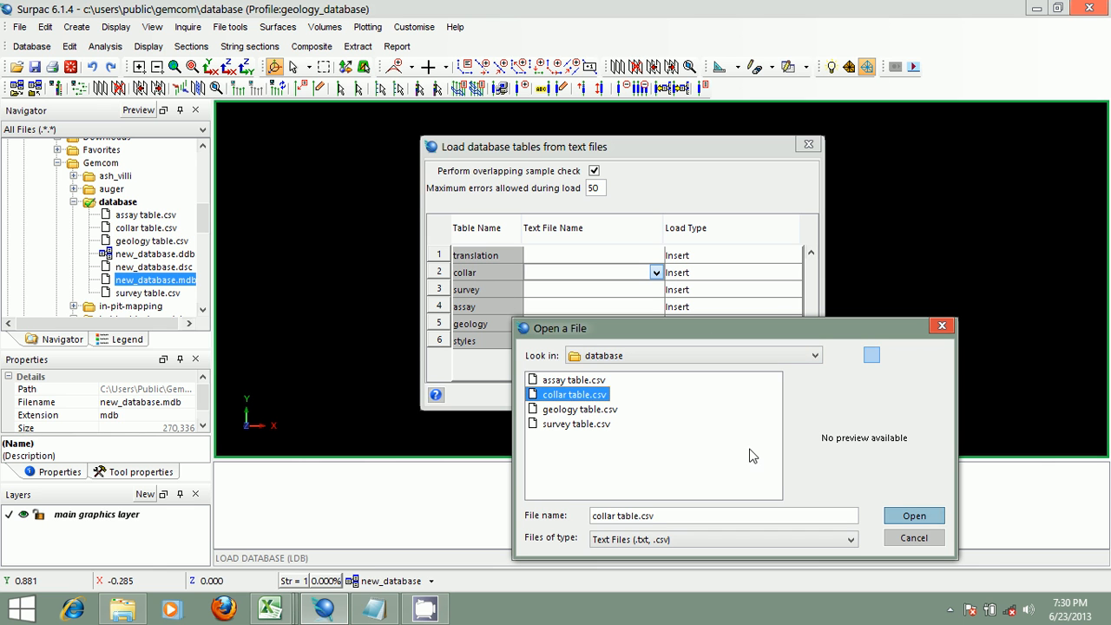
pyautogui.click(894, 516)
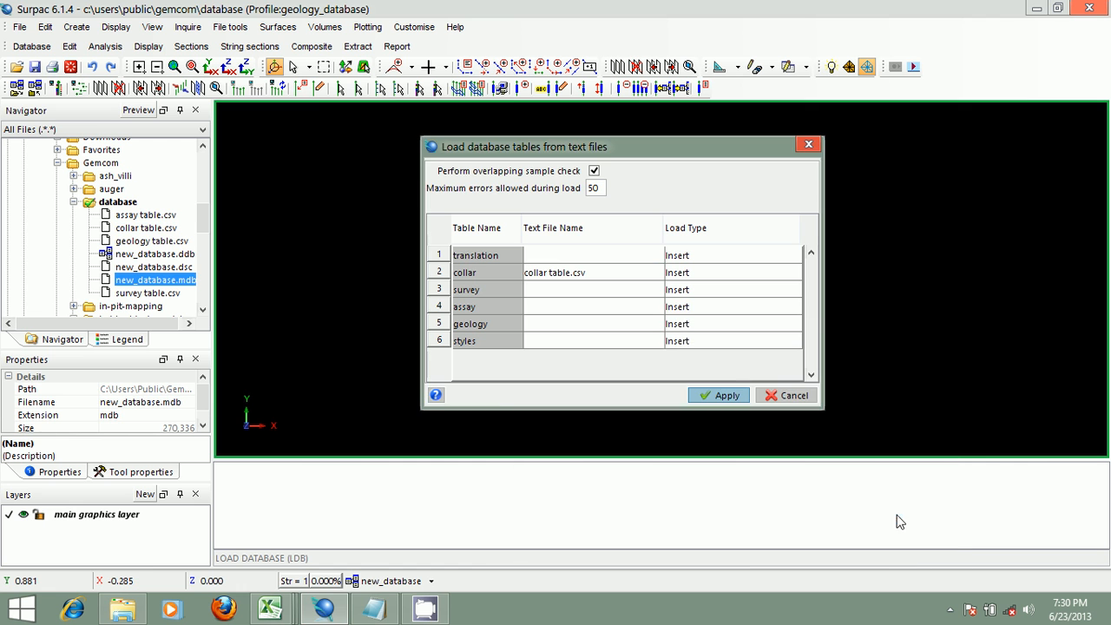
pyautogui.doubleClick(659, 289)
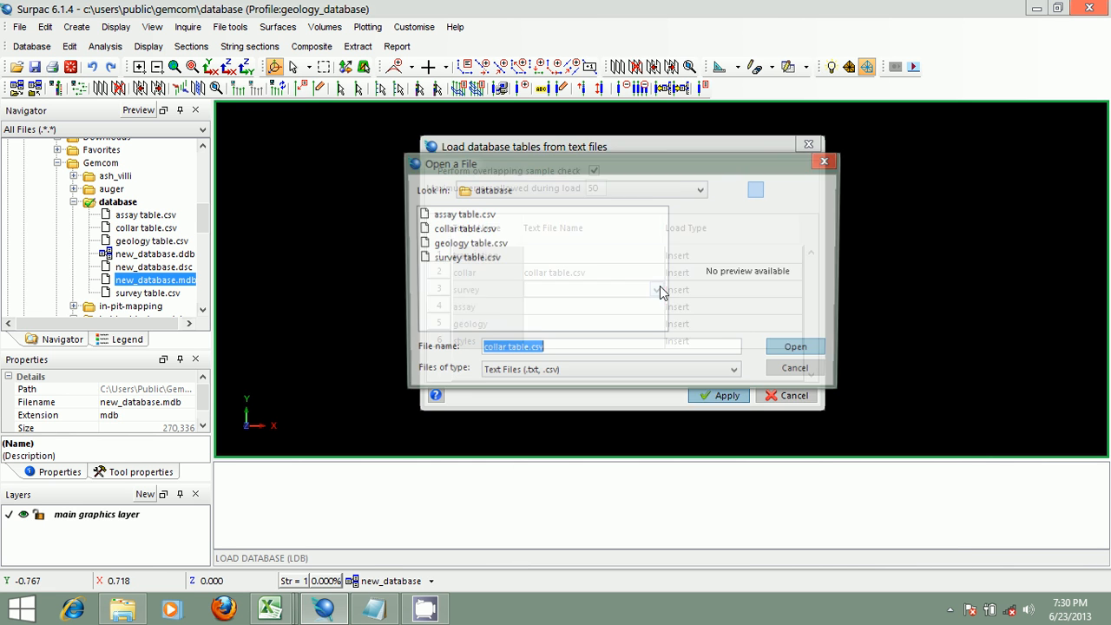
pyautogui.click(461, 258)
pyautogui.click(799, 350)
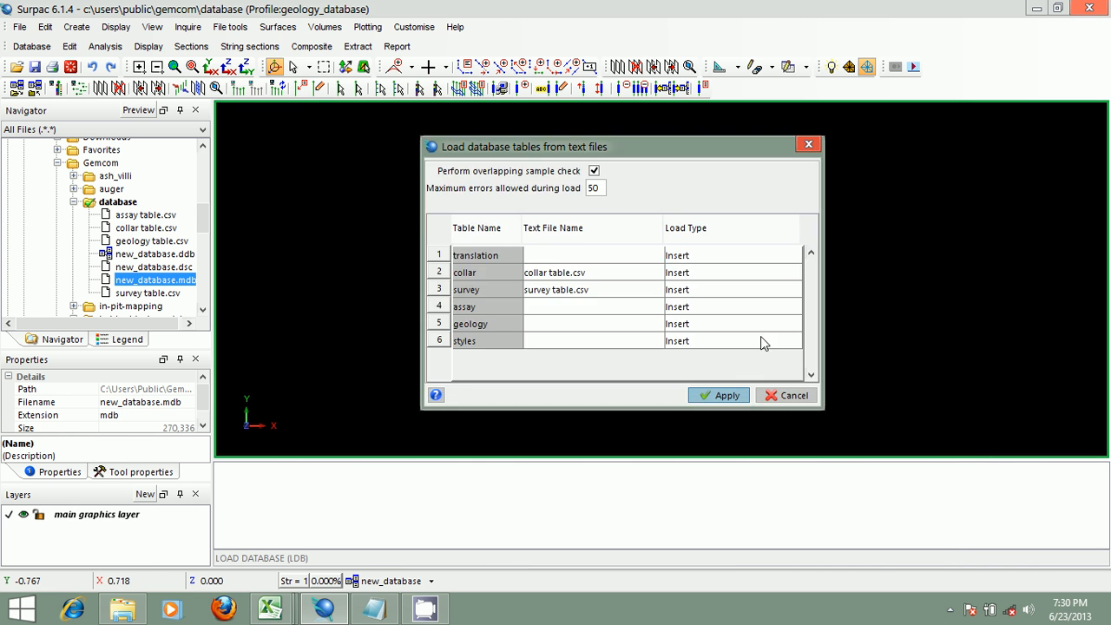
# - Assign assay table.csv and geology table.csv as the text files for the assay and geology tables
pyautogui.doubleClick(657, 307)
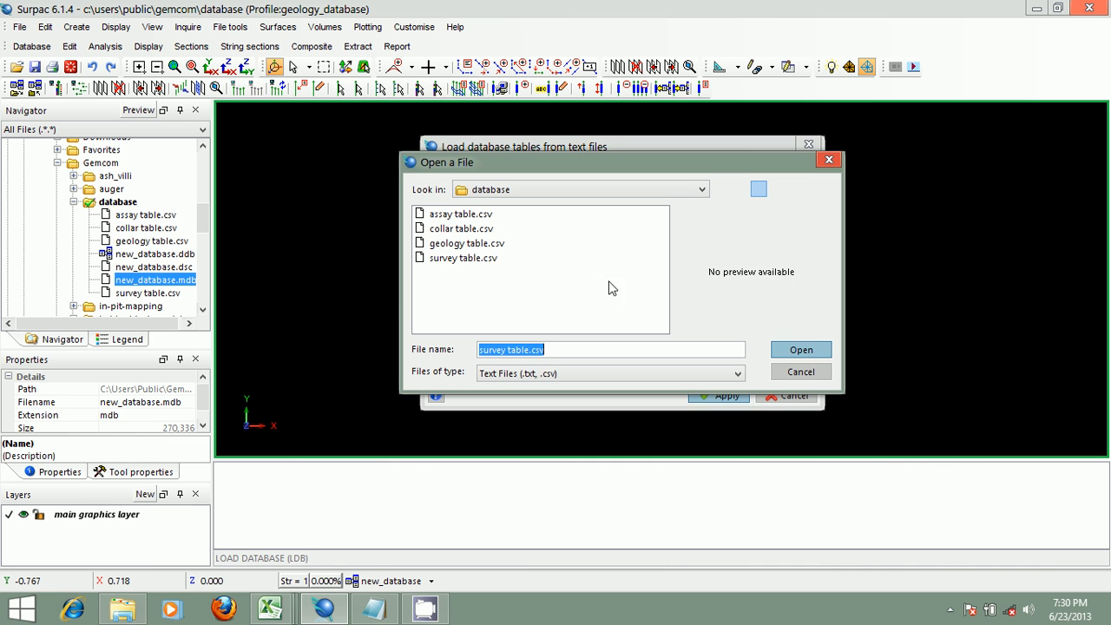
pyautogui.click(467, 215)
pyautogui.click(803, 347)
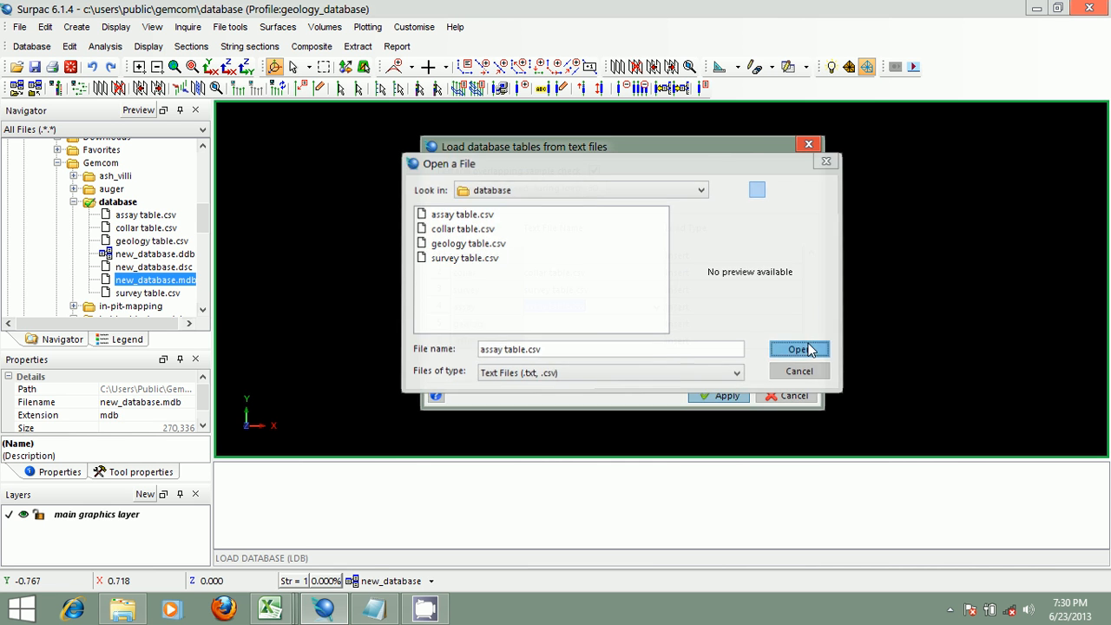
pyautogui.doubleClick(655, 322)
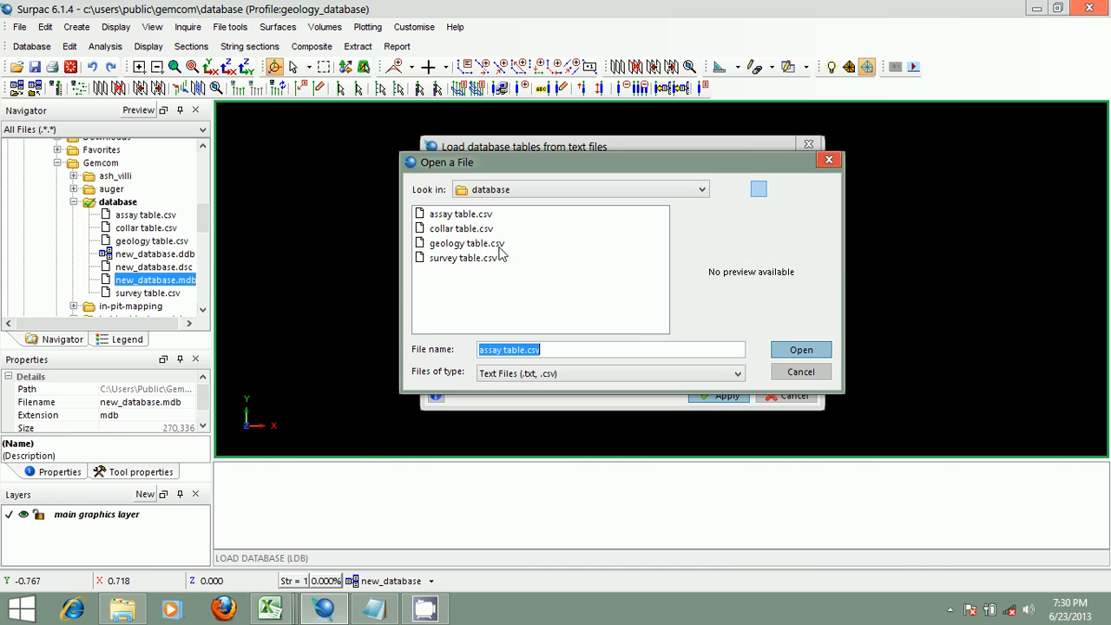
pyautogui.click(463, 243)
pyautogui.click(801, 349)
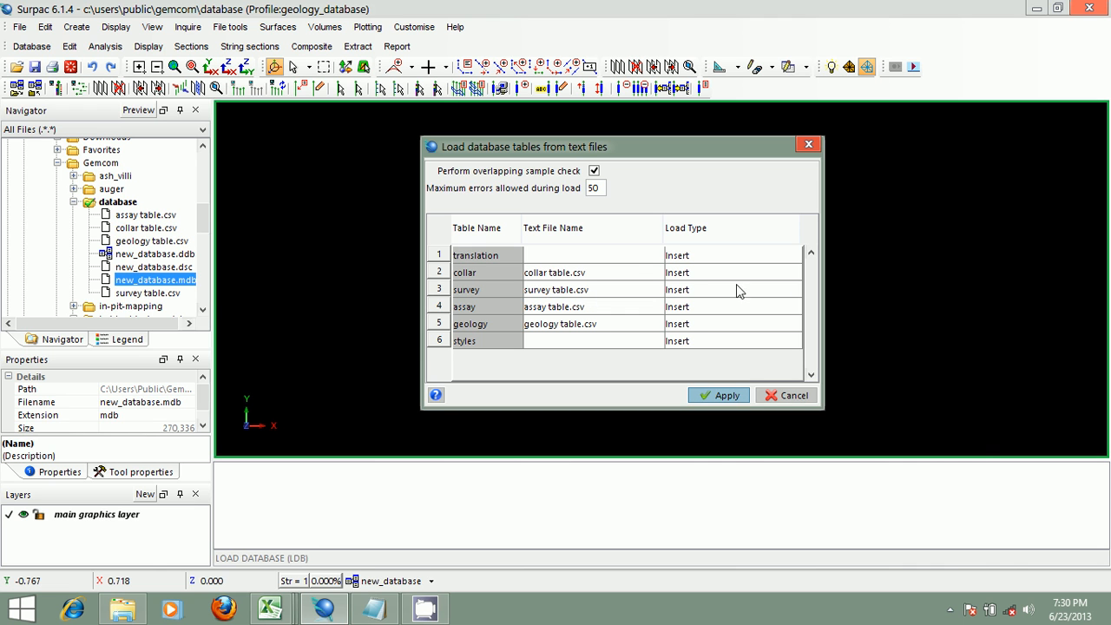
# - Set the load type to Ins/Upd for the collar, survey, assay and geology tables, and apply the load
pyautogui.click(793, 274)
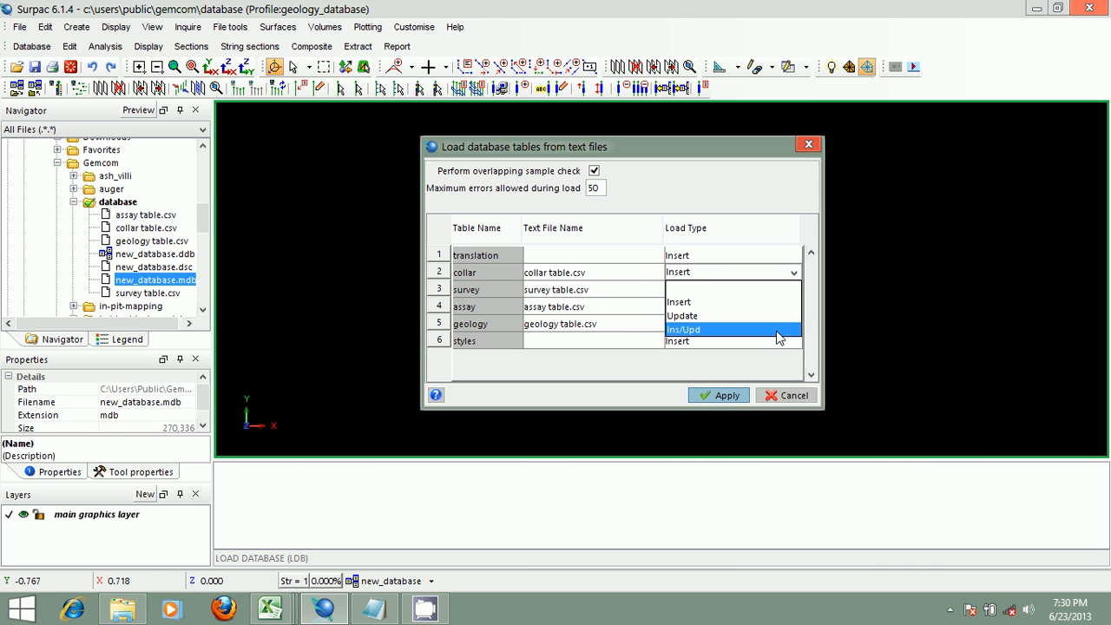
pyautogui.click(779, 331)
pyautogui.click(789, 293)
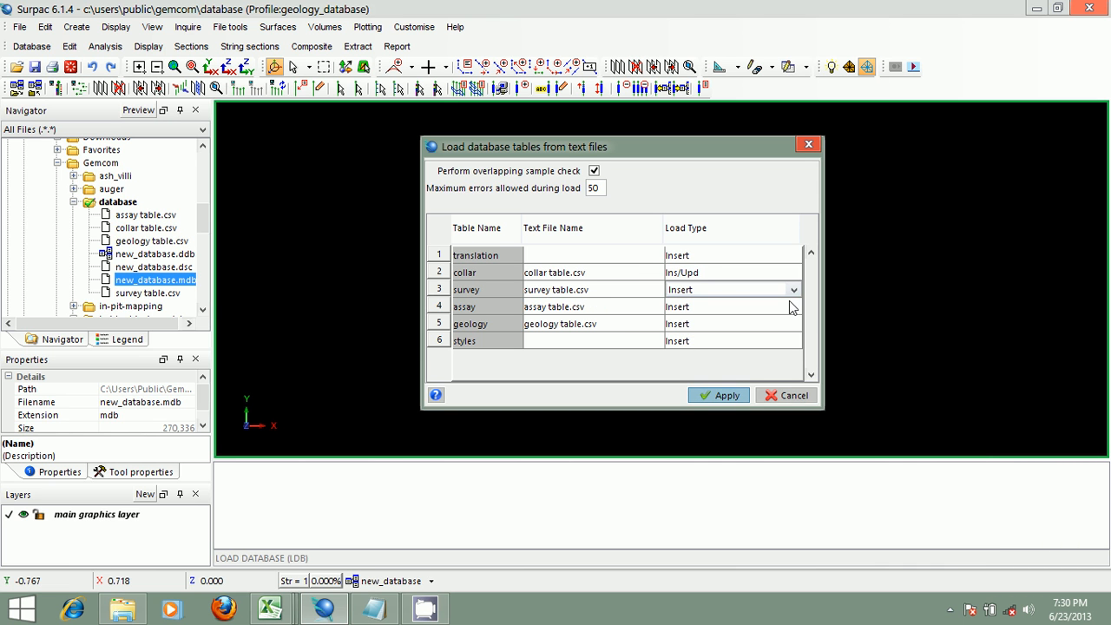
pyautogui.click(793, 290)
pyautogui.click(792, 347)
pyautogui.click(790, 308)
pyautogui.click(793, 306)
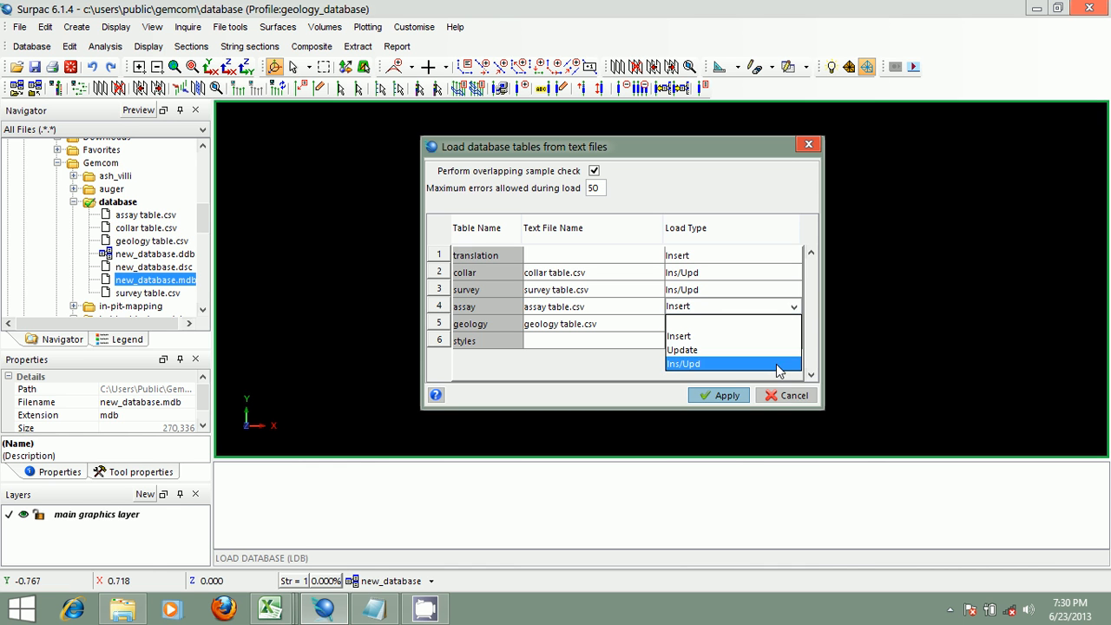
pyautogui.click(779, 371)
pyautogui.click(791, 325)
pyautogui.click(790, 325)
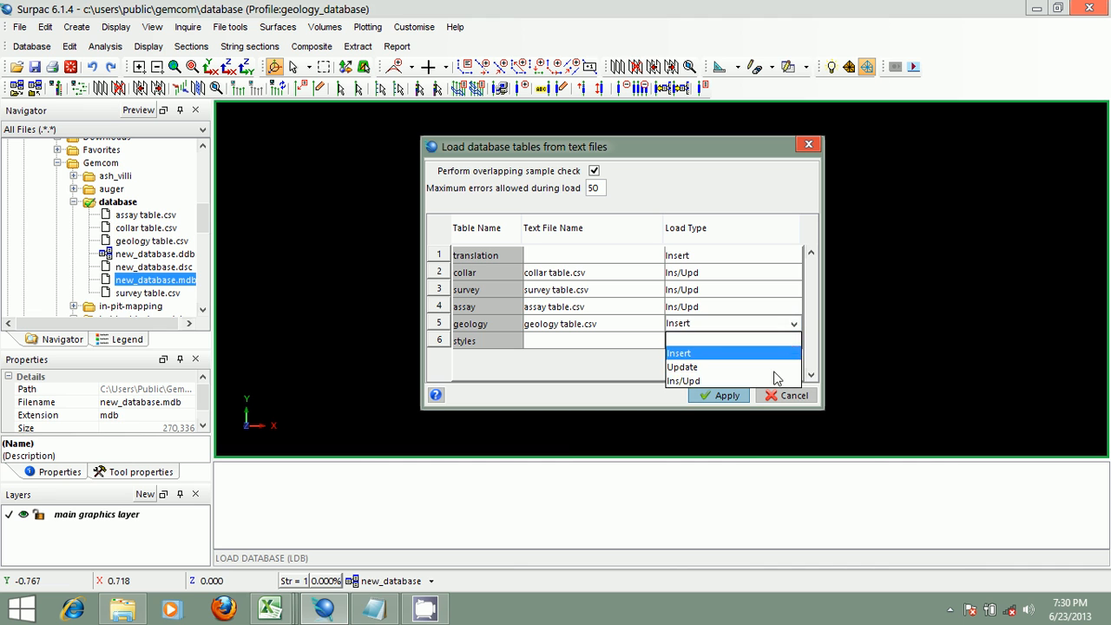
pyautogui.click(772, 380)
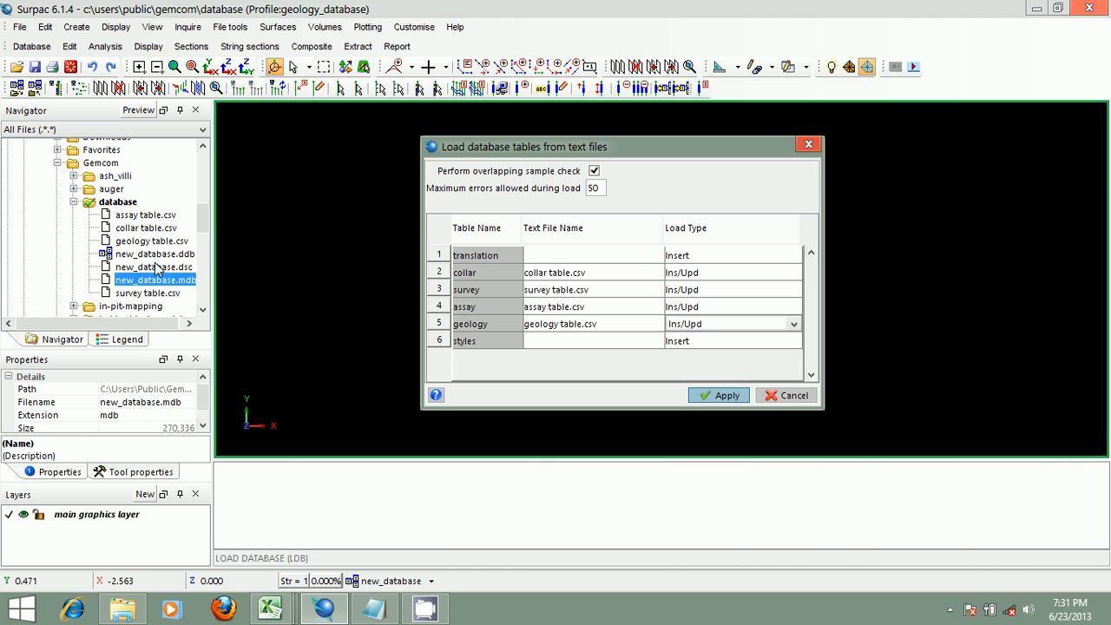
pyautogui.click(721, 396)
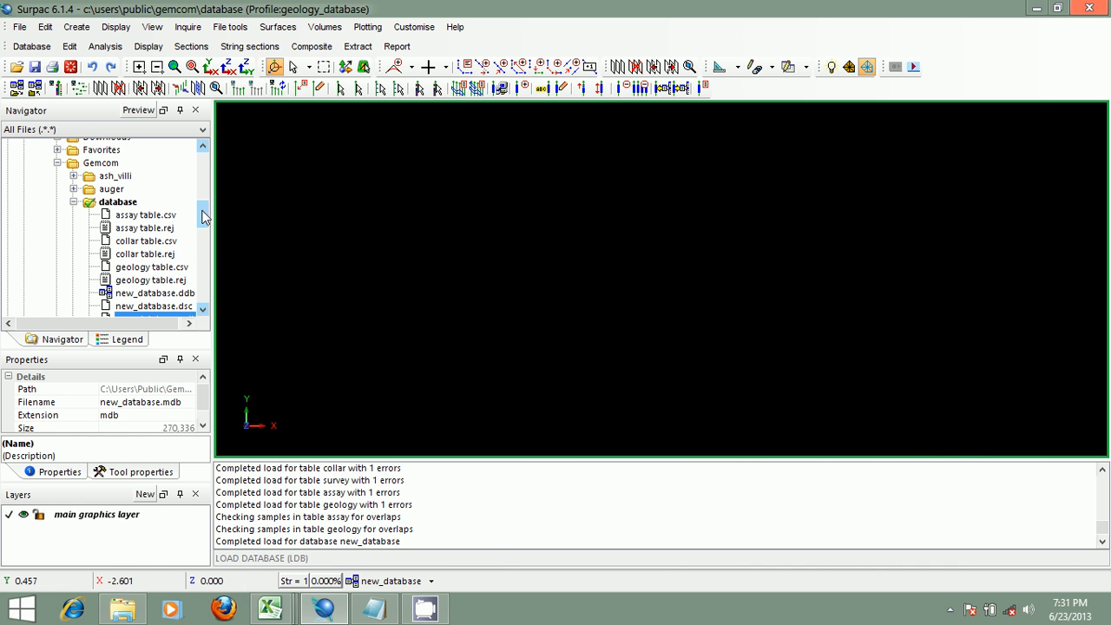
# - Open the database load report from the message window, maximize it, and read its header and table results
pyautogui.moveTo(201, 210); pyautogui.dragTo(200, 219)
pyautogui.rightClick(480, 487)
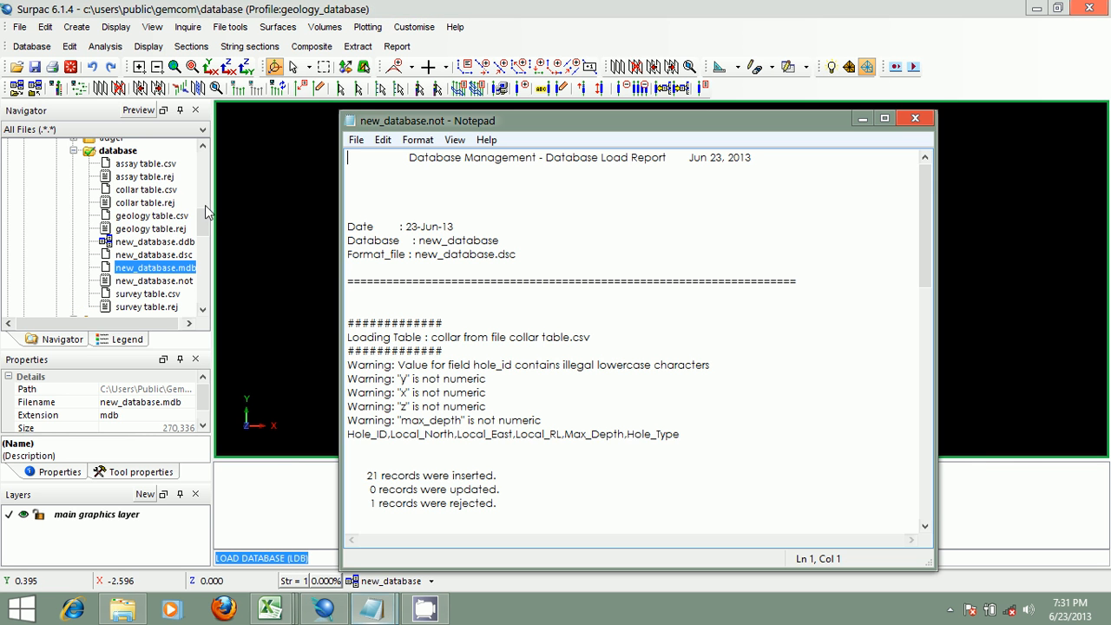
pyautogui.click(885, 119)
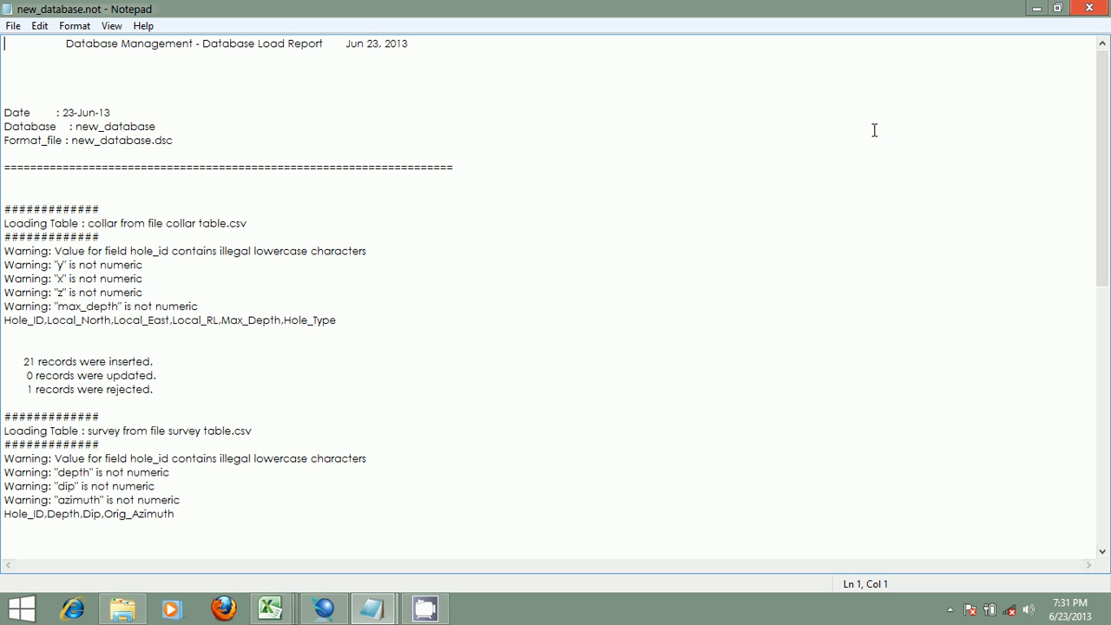
pyautogui.scroll(-5, 750, 204)
pyautogui.scroll(5, 749, 206)
pyautogui.moveTo(173, 140); pyautogui.dragTo(71, 140)
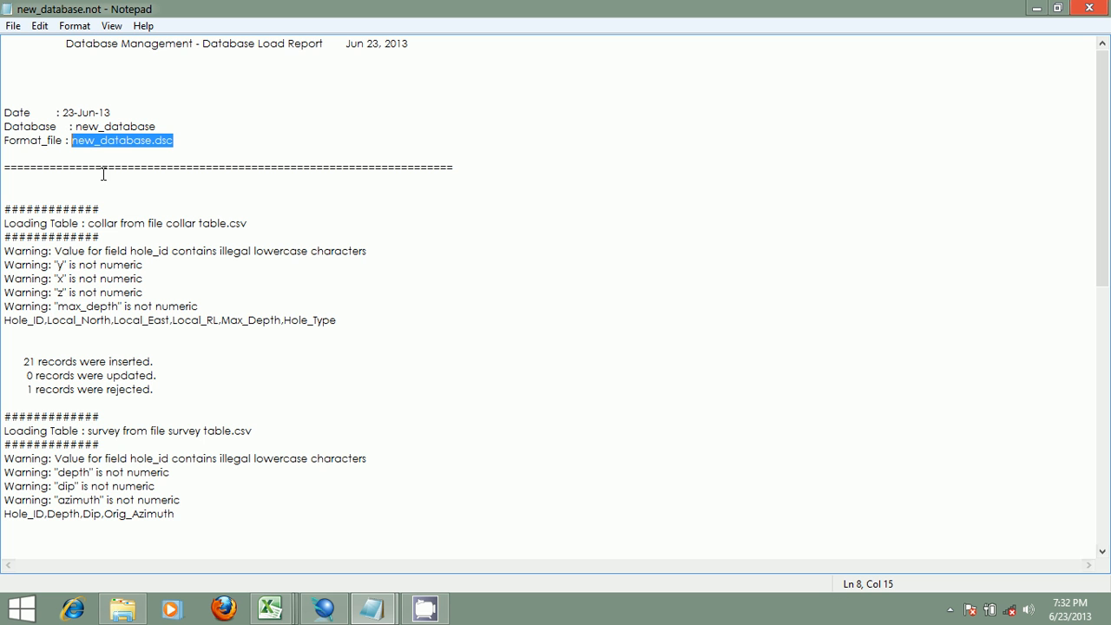
pyautogui.scroll(-3, 481, 192)
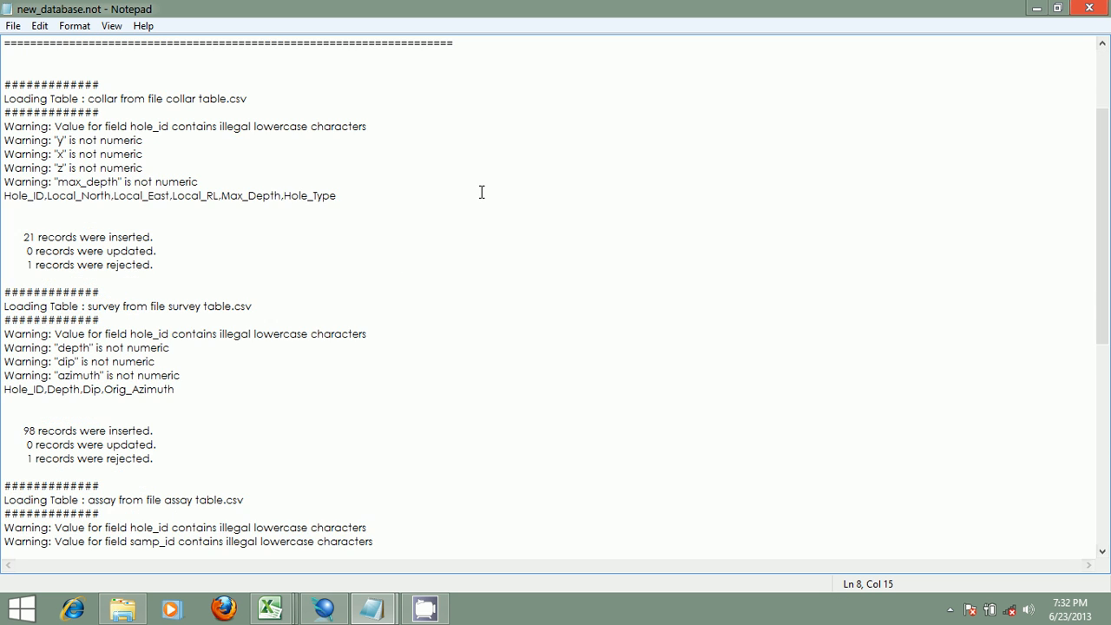
pyautogui.scroll(3, 482, 192)
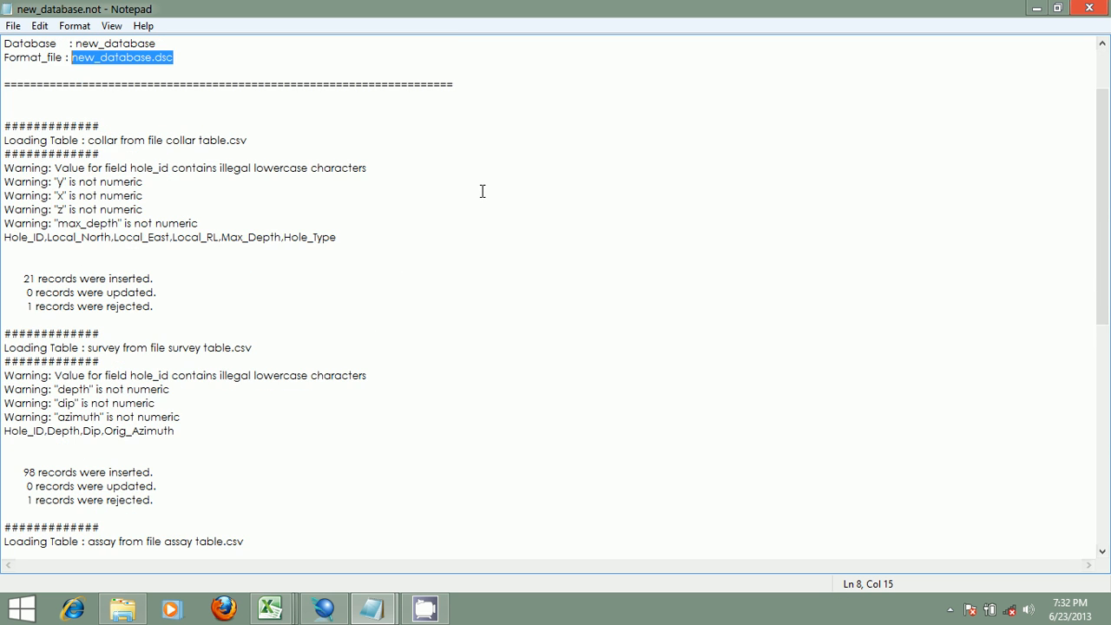
pyautogui.click(1036, 9)
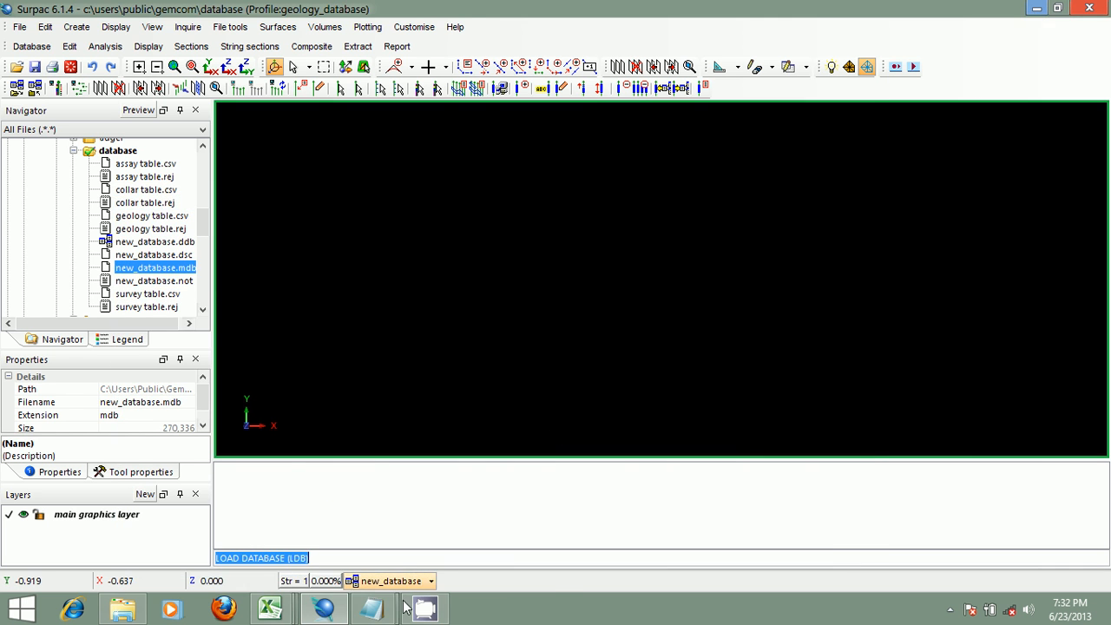
pyautogui.click(372, 607)
pyautogui.click(491, 495)
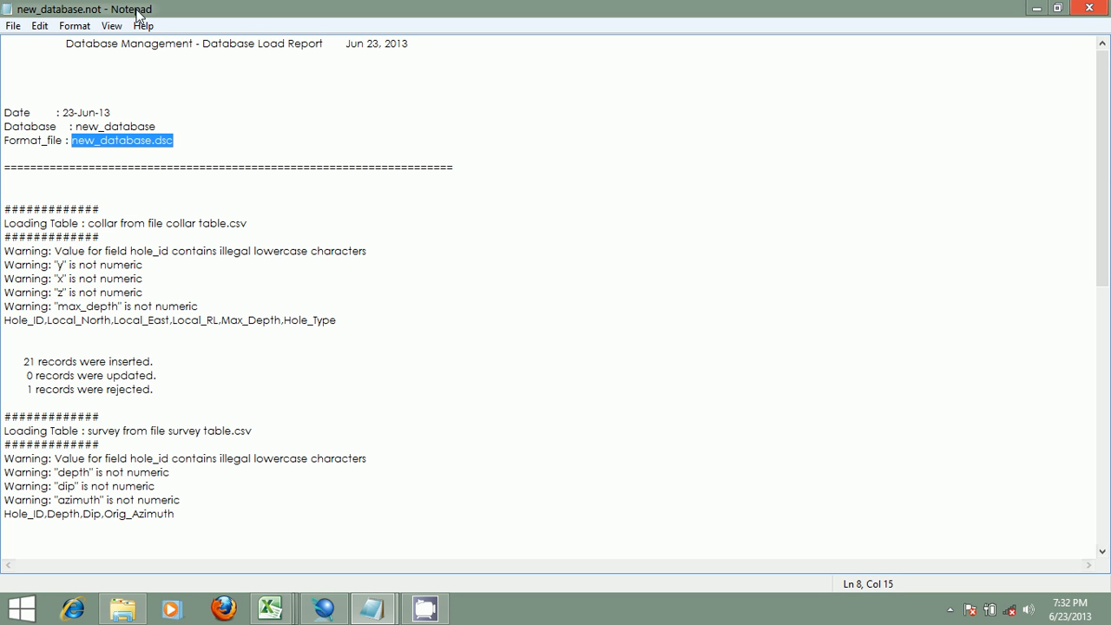
pyautogui.click(322, 608)
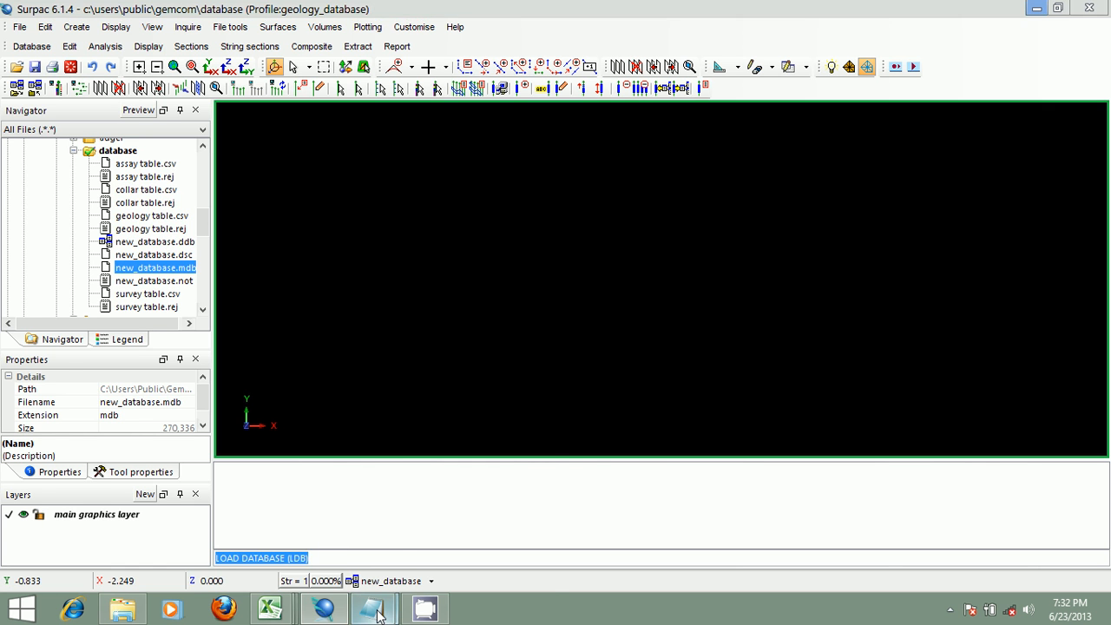
pyautogui.moveTo(389, 604)
pyautogui.click(478, 534)
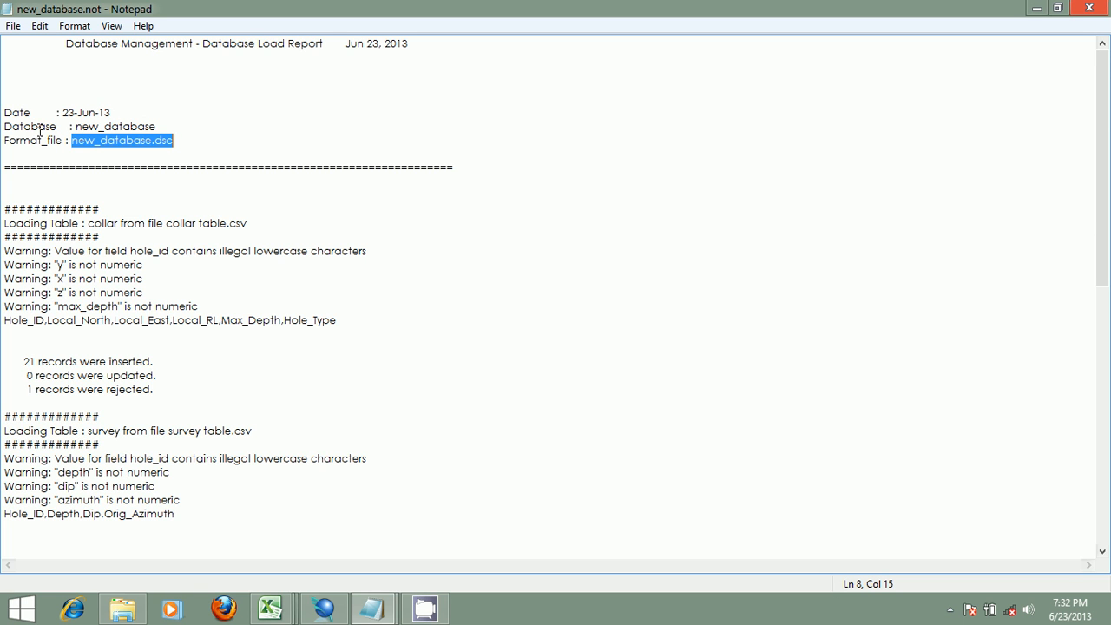
# - Highlight the format file's extension in the load report and scroll through each table's load results
pyautogui.click(177, 140)
pyautogui.moveTo(177, 139); pyautogui.dragTo(158, 139)
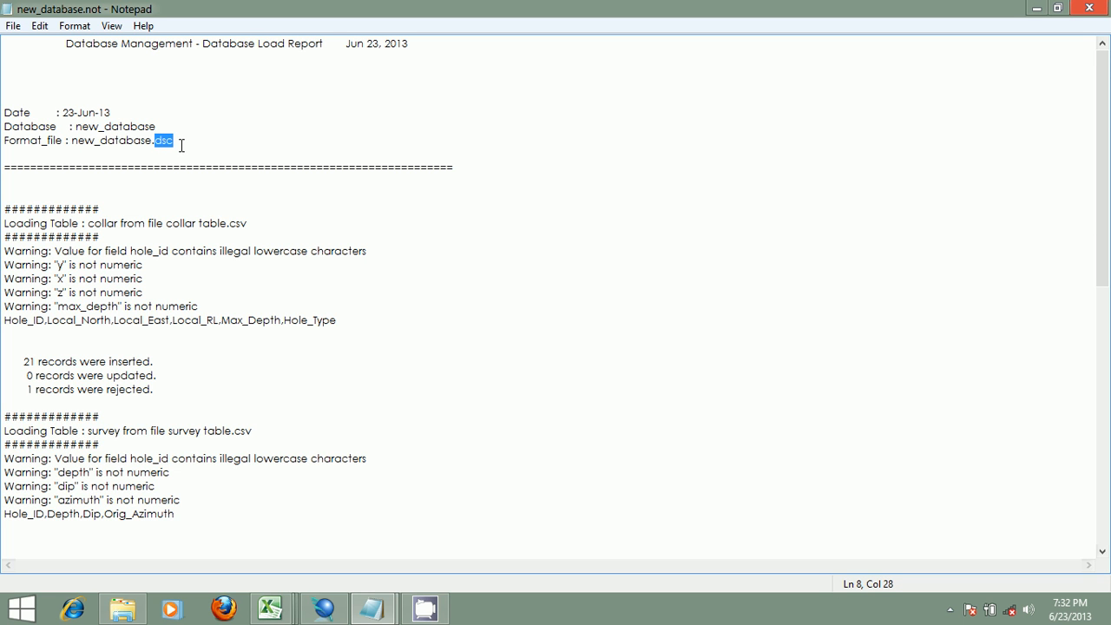
pyautogui.scroll(-6, 217, 204)
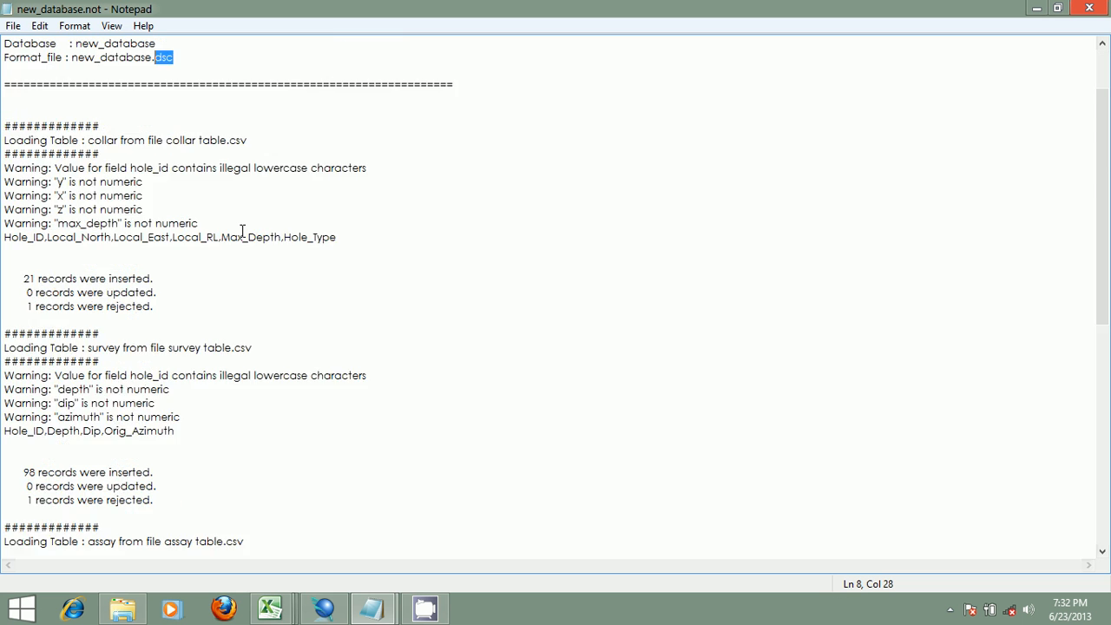
pyautogui.scroll(6, 242, 230)
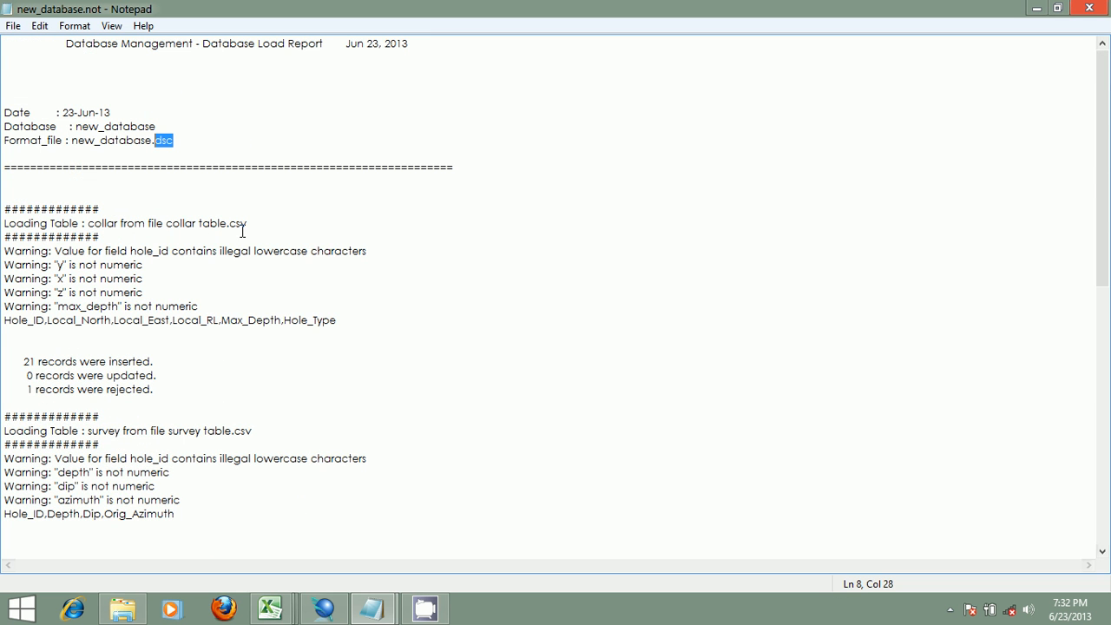
pyautogui.scroll(-13, 342, 188)
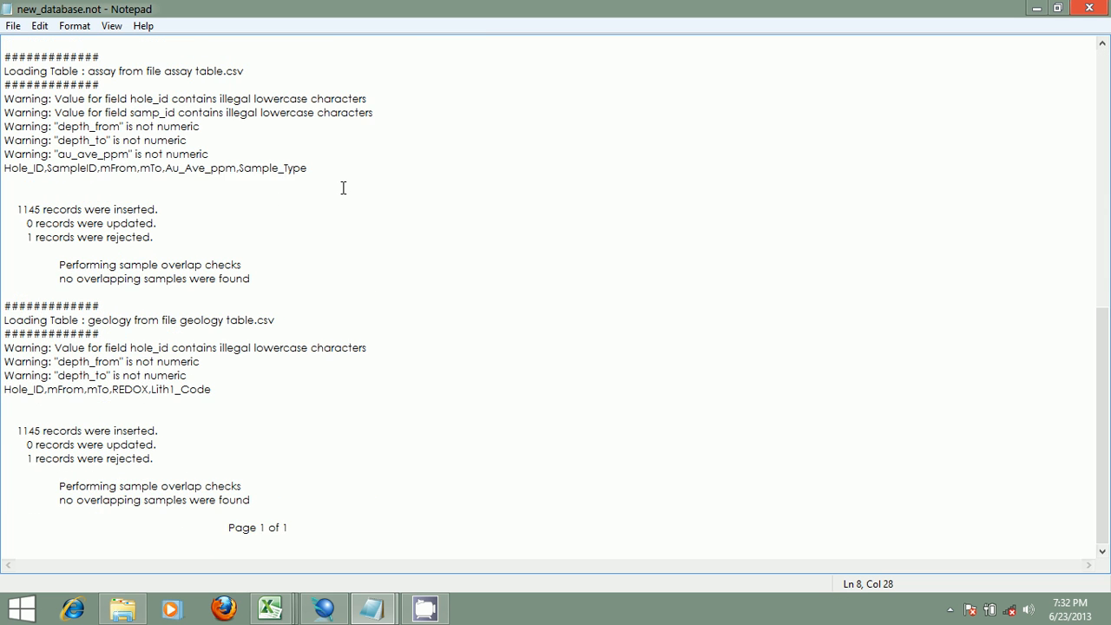
pyautogui.scroll(6, 343, 188)
pyautogui.scroll(-6, 343, 187)
pyautogui.scroll(14, 342, 188)
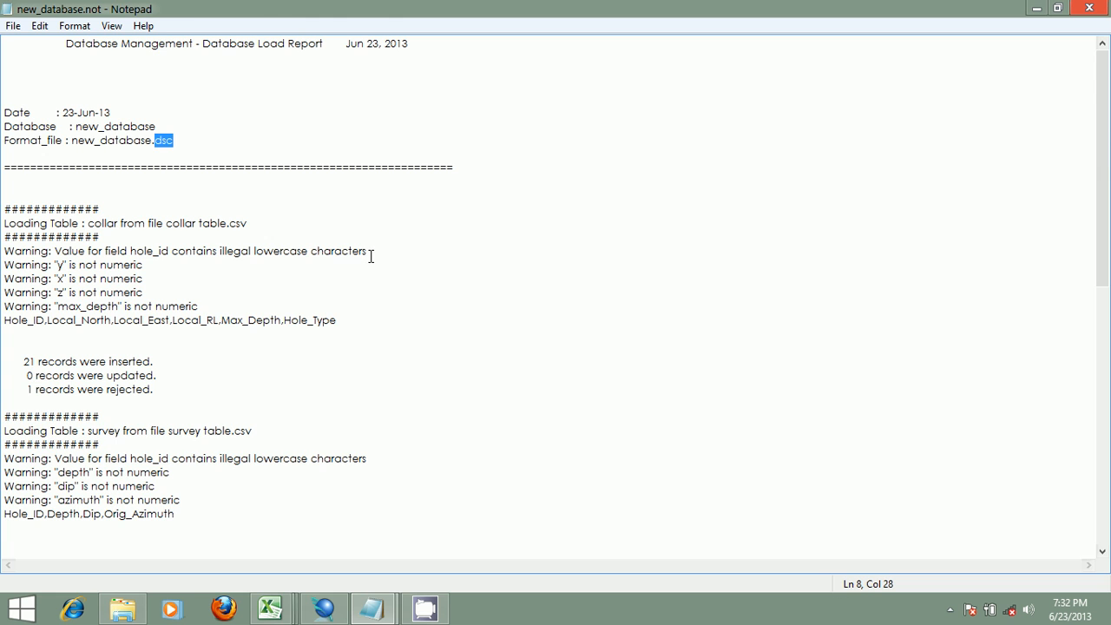
# - Examine the collar table spreadsheet's Hole_ID header, comparing it with the load report's warnings
pyautogui.click(368, 606)
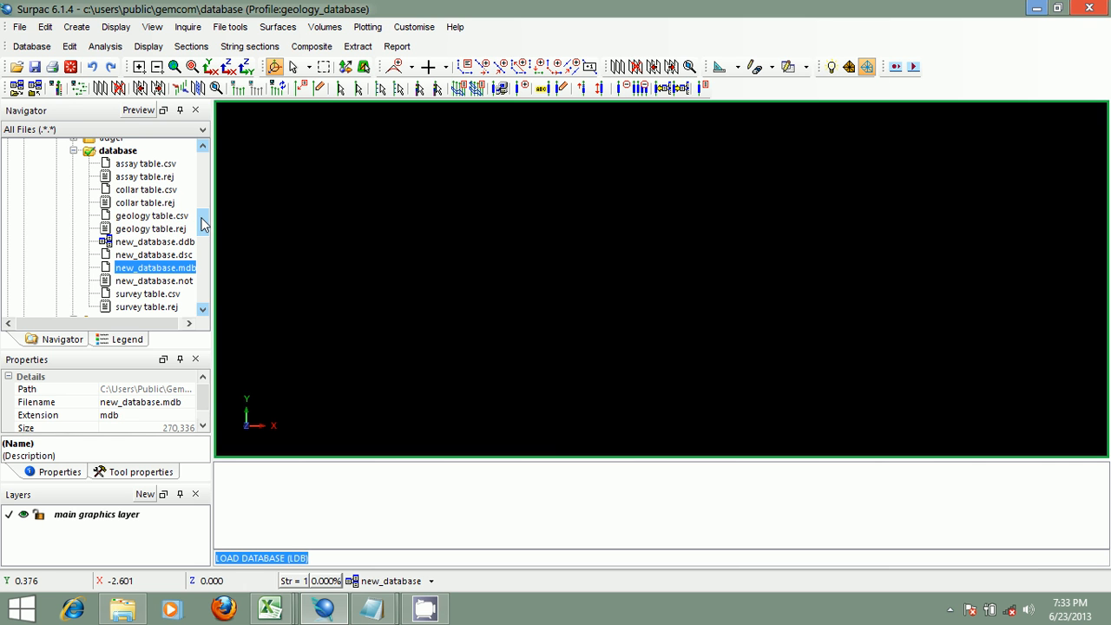
pyautogui.click(371, 608)
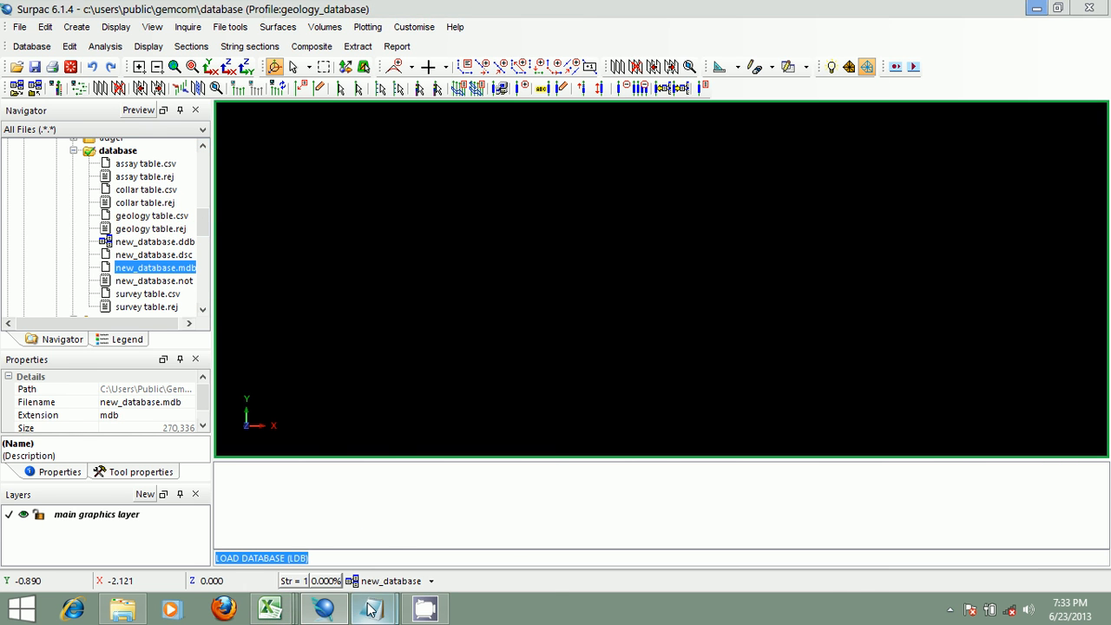
pyautogui.click(493, 531)
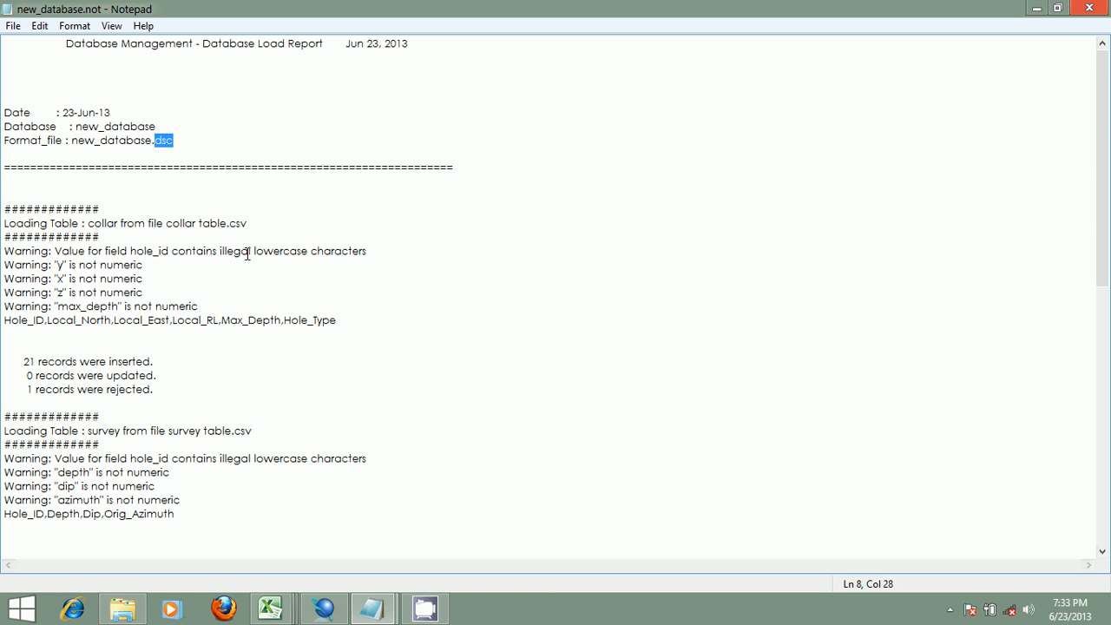
pyautogui.click(272, 612)
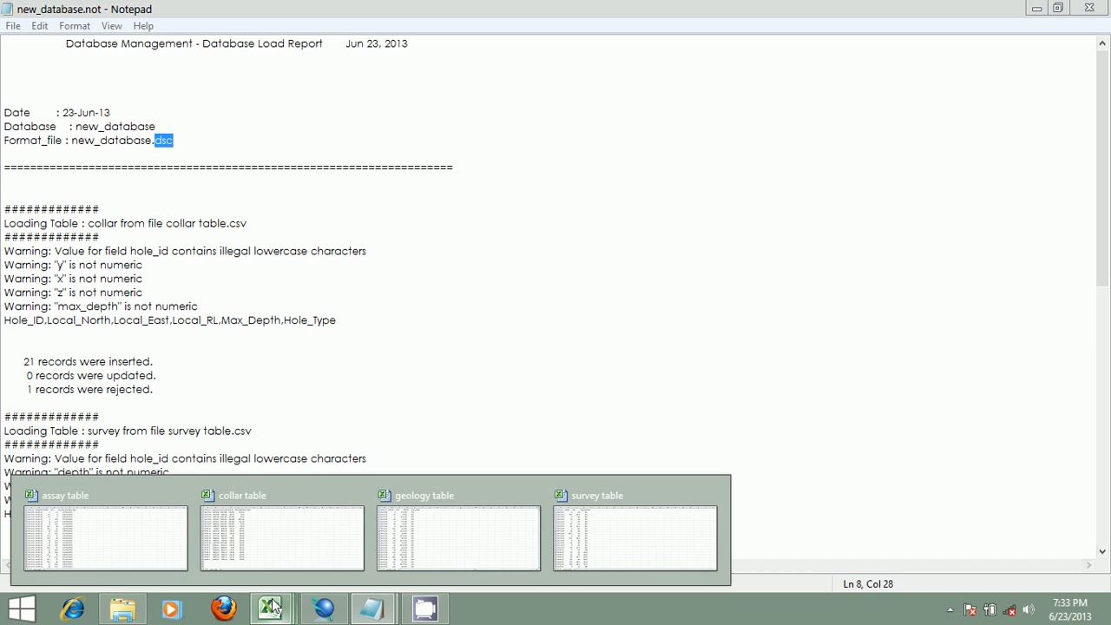
pyautogui.click(270, 547)
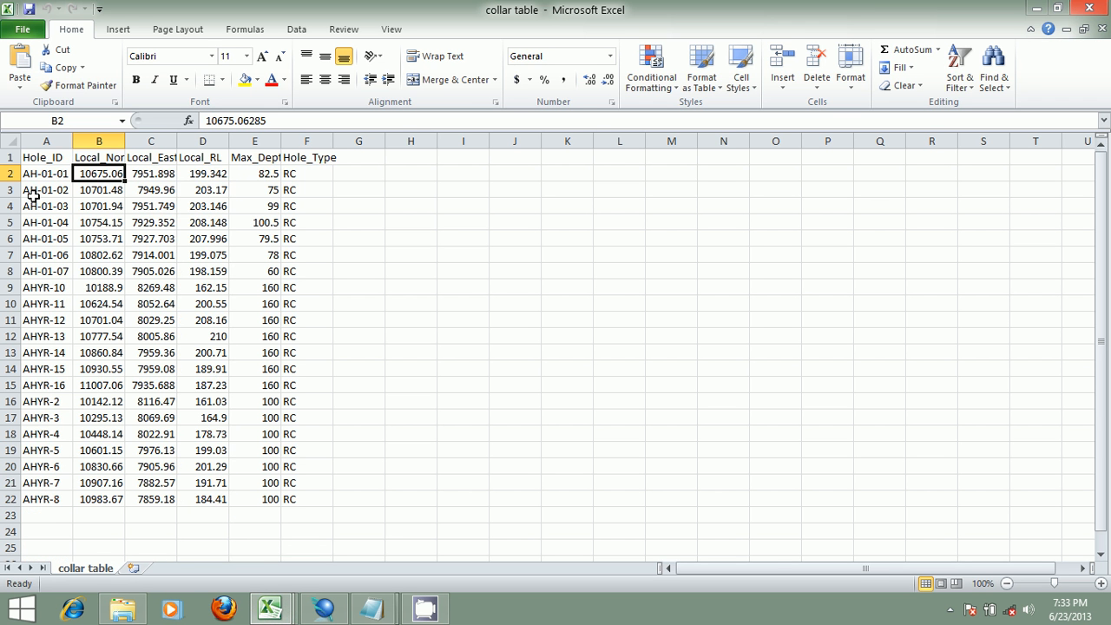
pyautogui.click(43, 158)
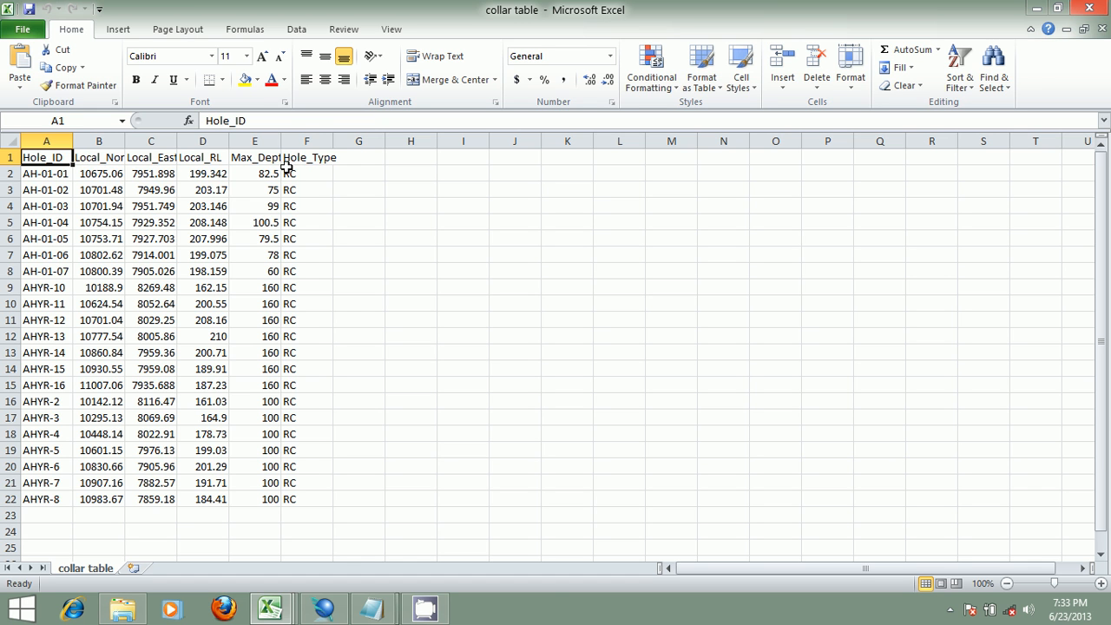
pyautogui.click(371, 608)
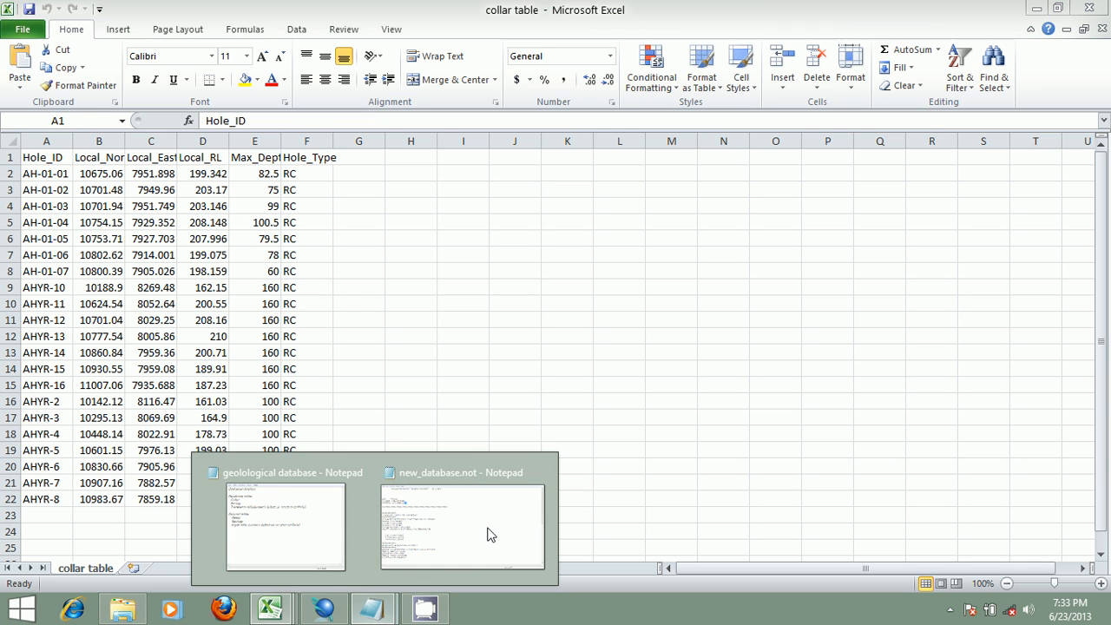
pyautogui.click(487, 528)
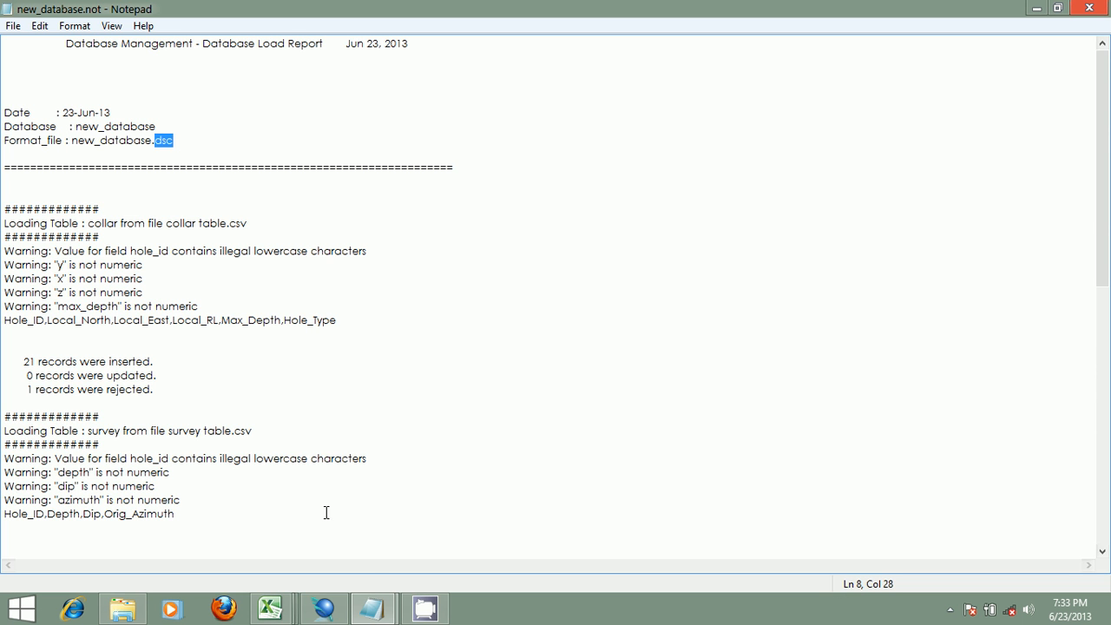
pyautogui.moveTo(372, 608)
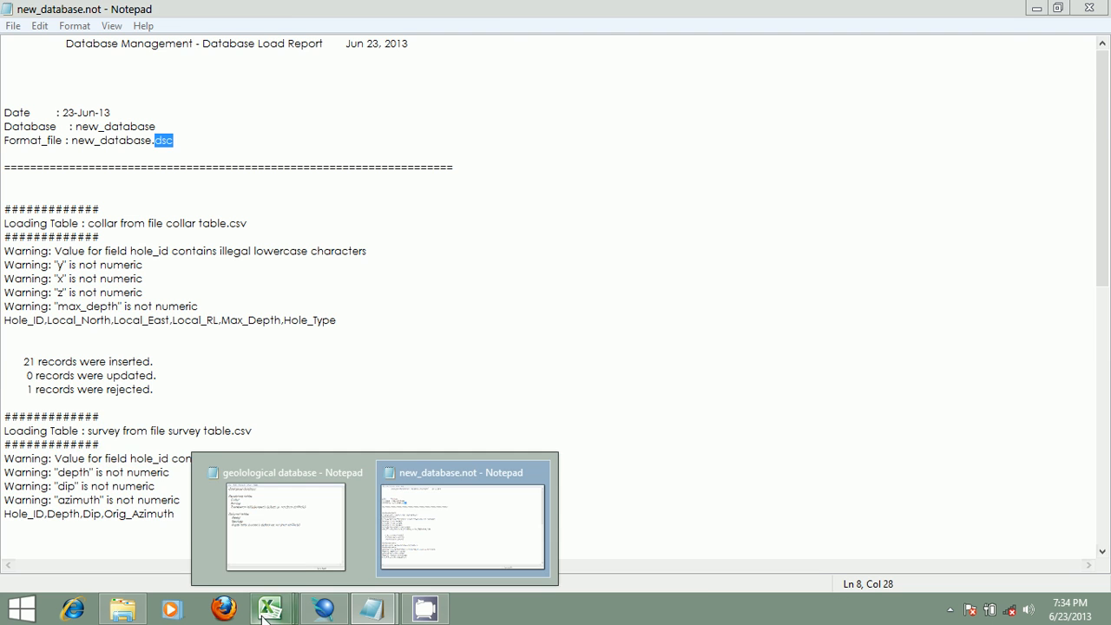
pyautogui.moveTo(270, 608)
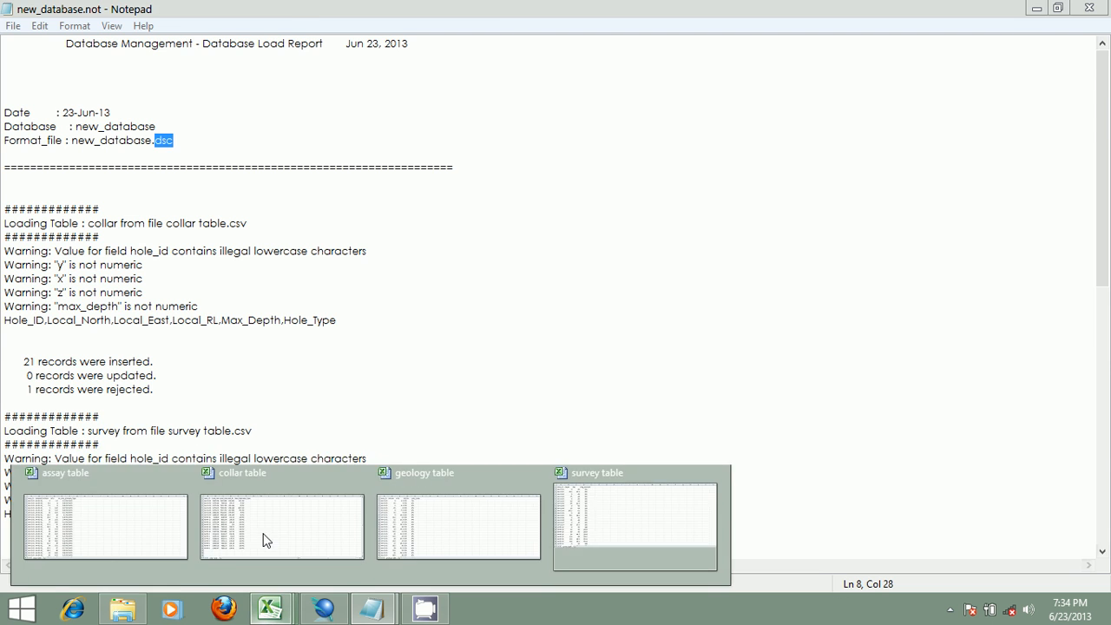
pyautogui.click(266, 540)
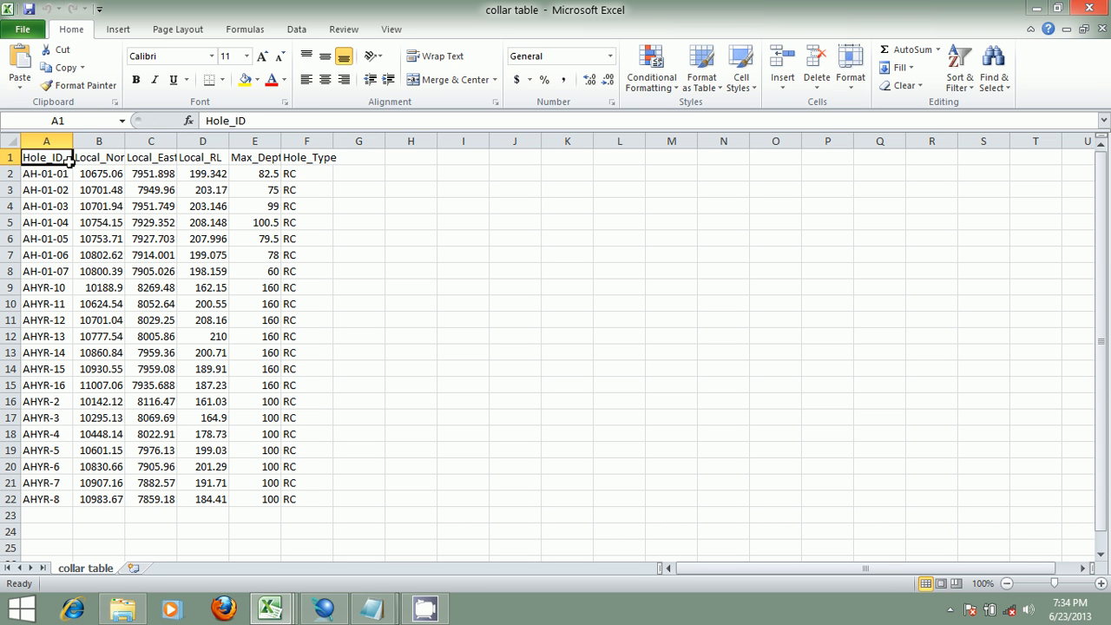
# - Examine the collar table's header row and its Local_North and Local_East coordinate columns, comparing them with the load report
pyautogui.click(104, 157)
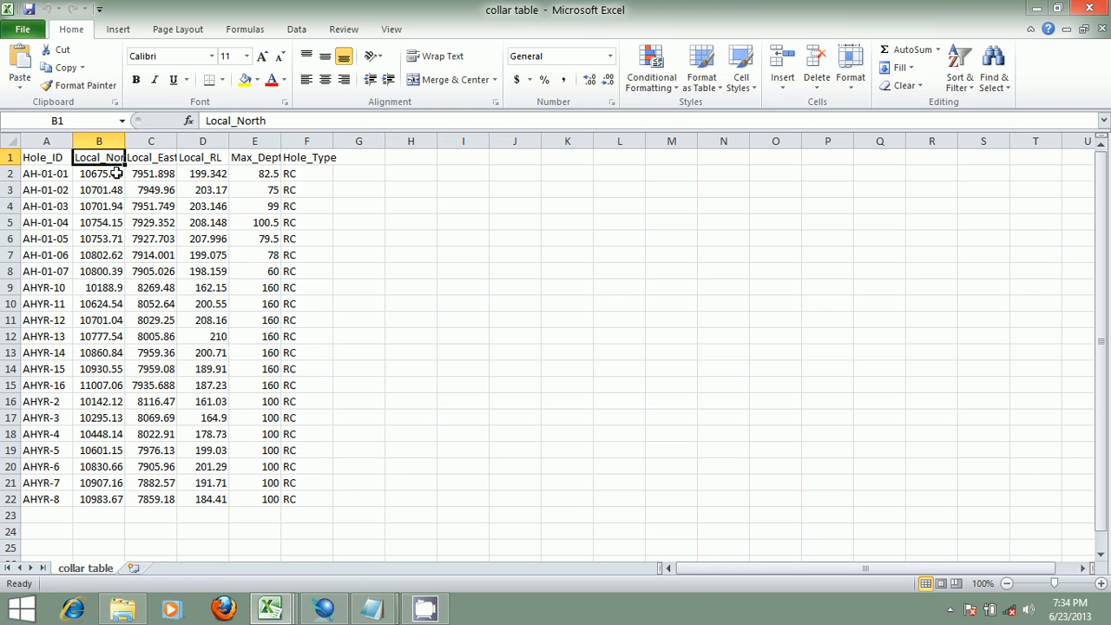
pyautogui.moveTo(116, 173); pyautogui.dragTo(121, 502)
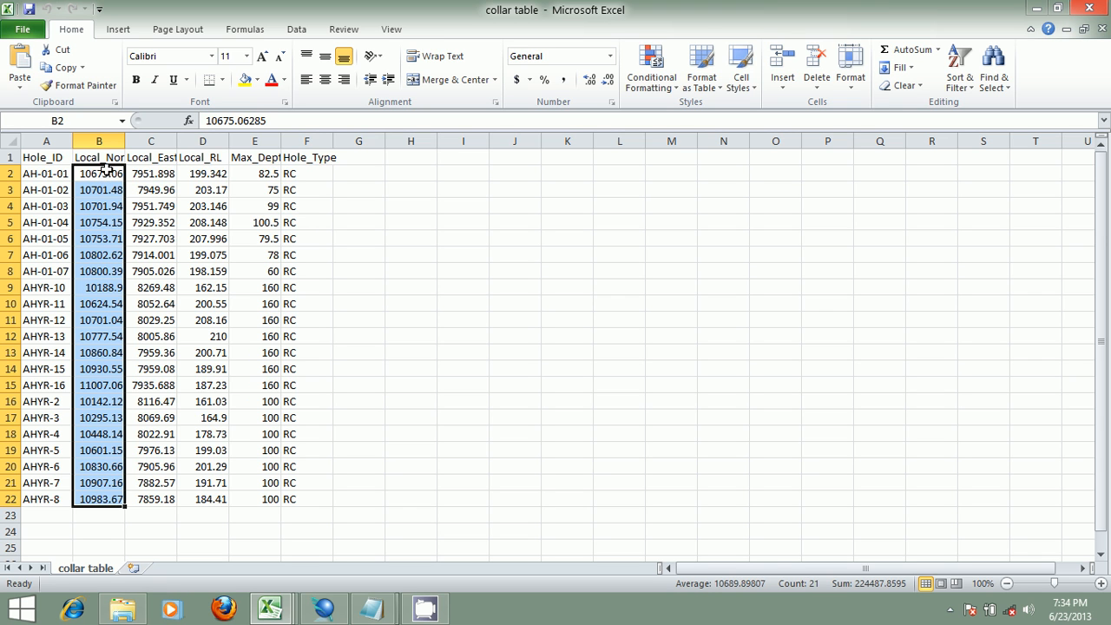
pyautogui.click(7, 158)
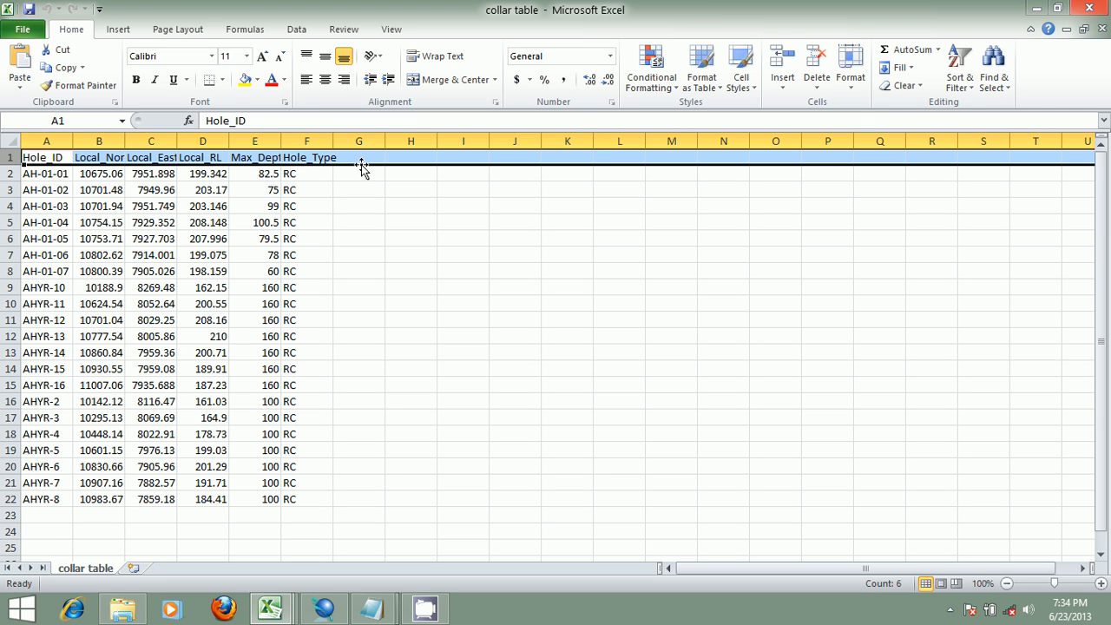
pyautogui.click(113, 173)
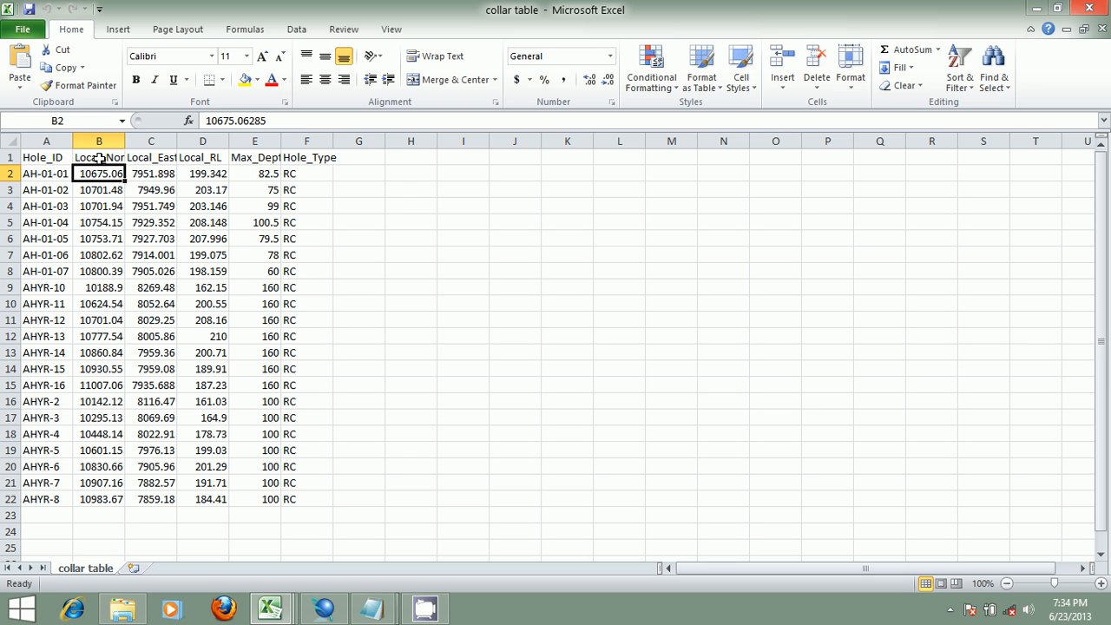
pyautogui.click(115, 159)
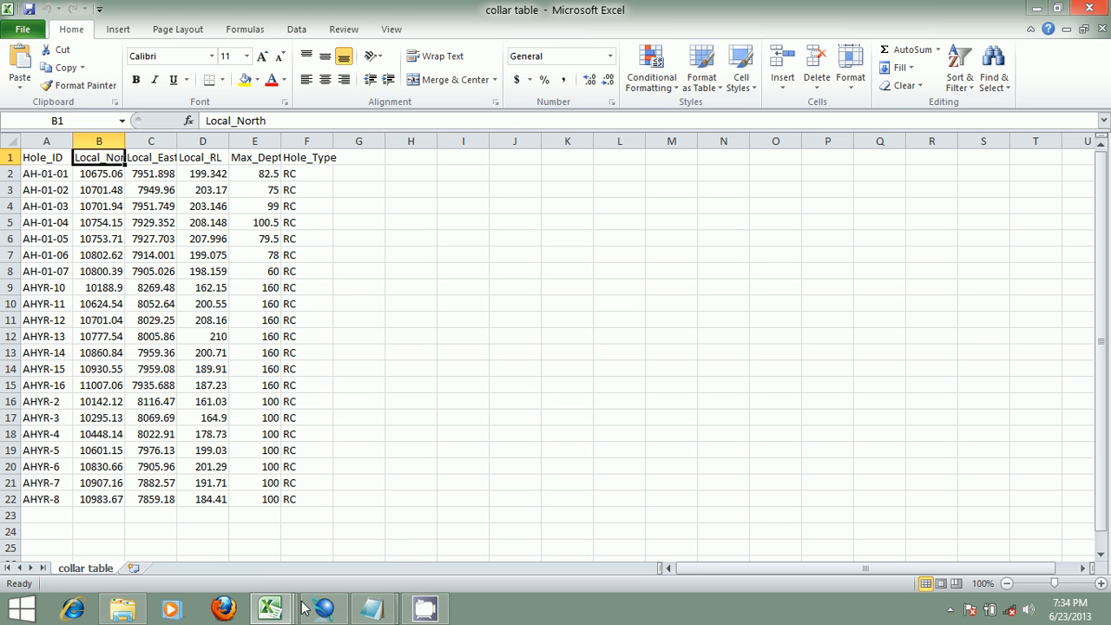
pyautogui.click(371, 607)
pyautogui.click(422, 525)
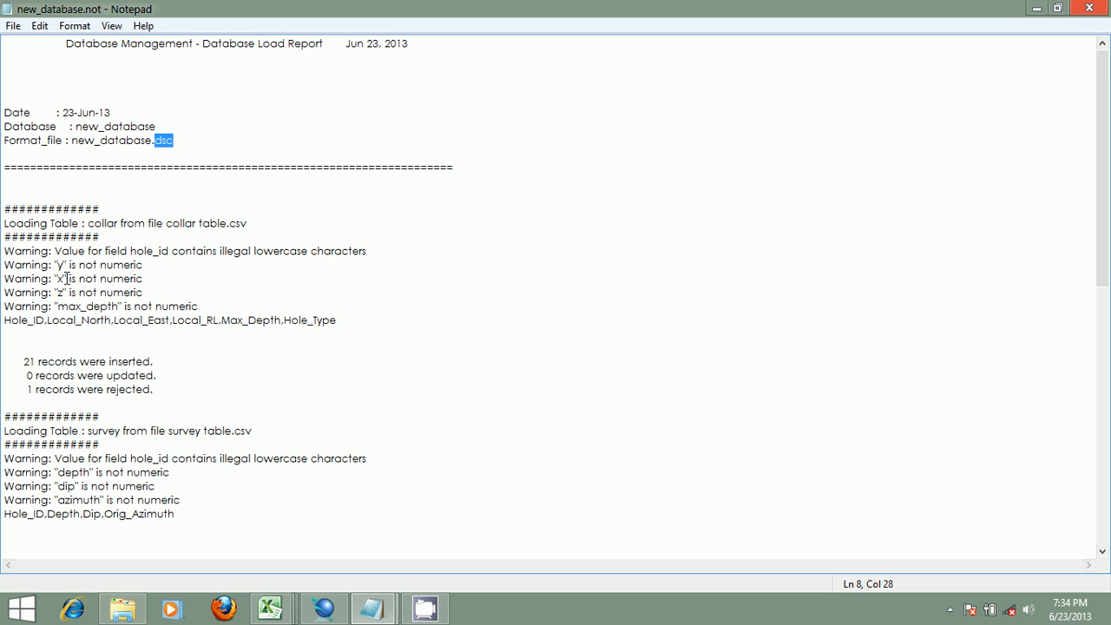
pyautogui.click(270, 608)
pyautogui.click(256, 540)
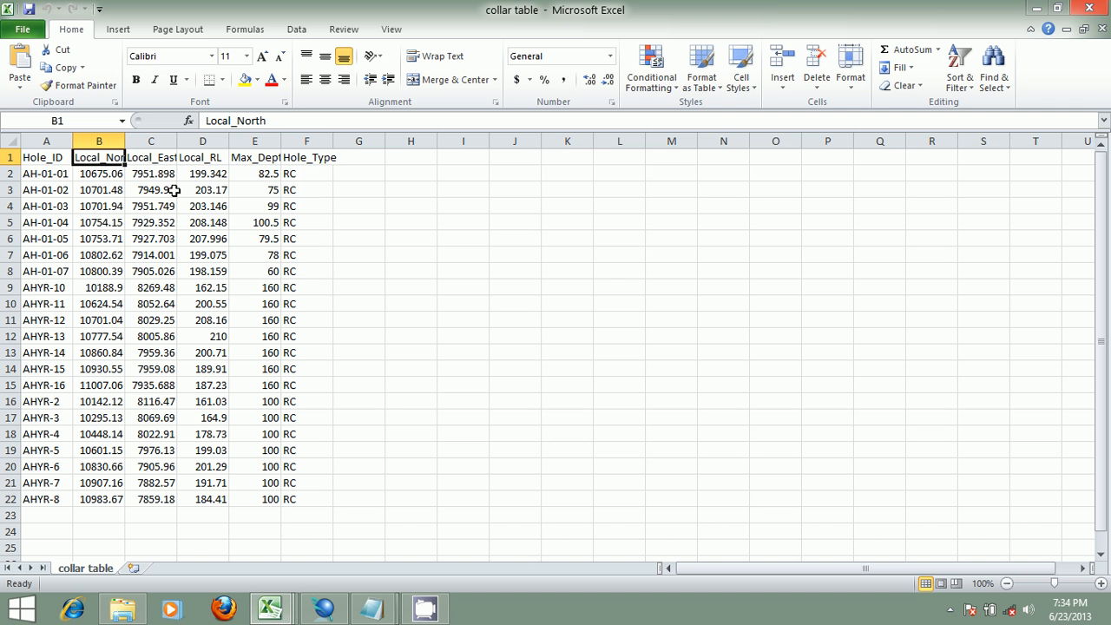
pyautogui.click(165, 165)
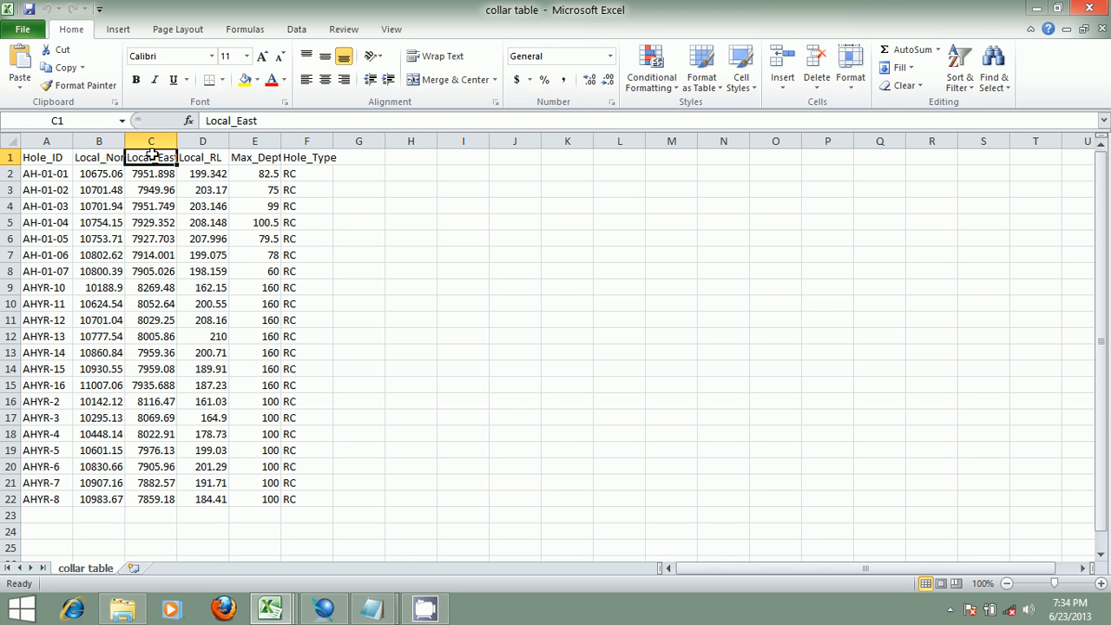
pyautogui.moveTo(160, 174); pyautogui.dragTo(169, 503)
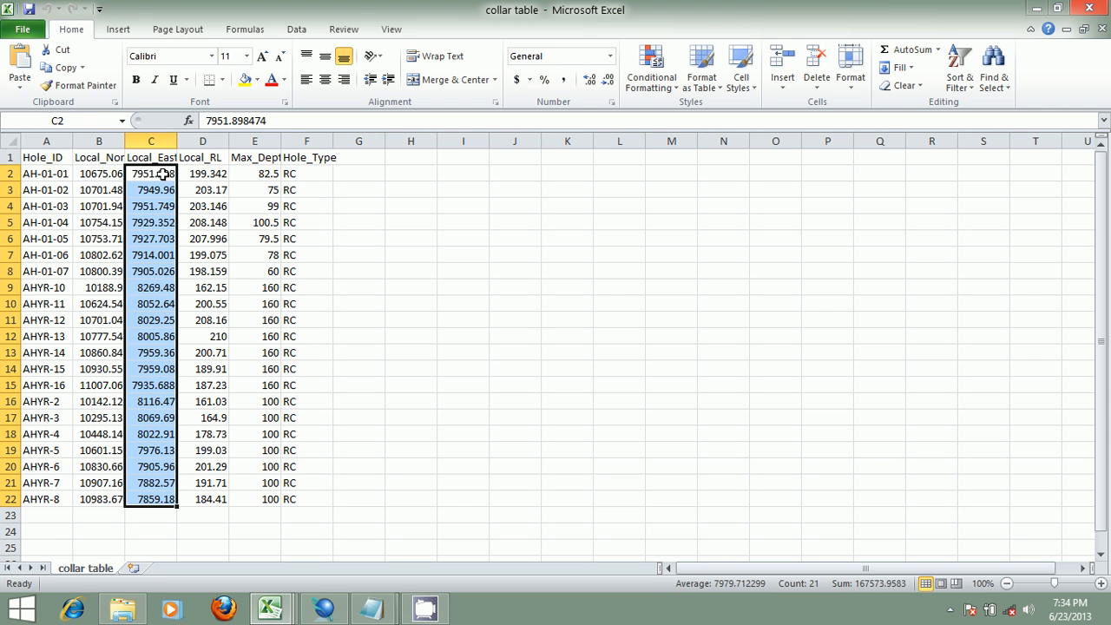
pyautogui.click(8, 157)
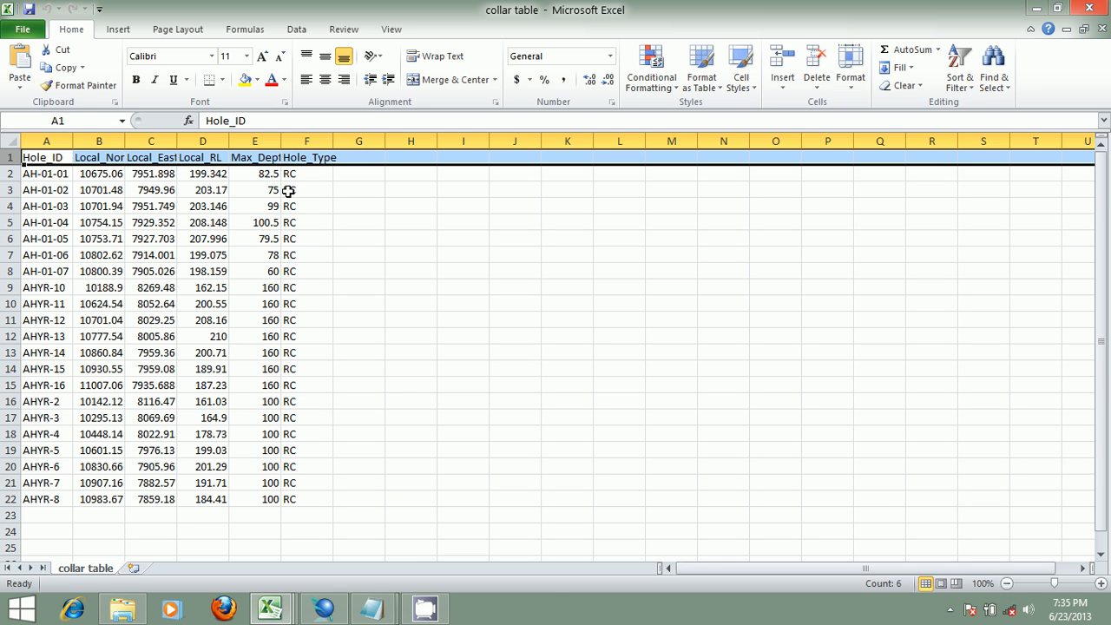
# - Switch to the load report and highlight the survey table's depth and azimuth non-numeric warnings
pyautogui.click(372, 608)
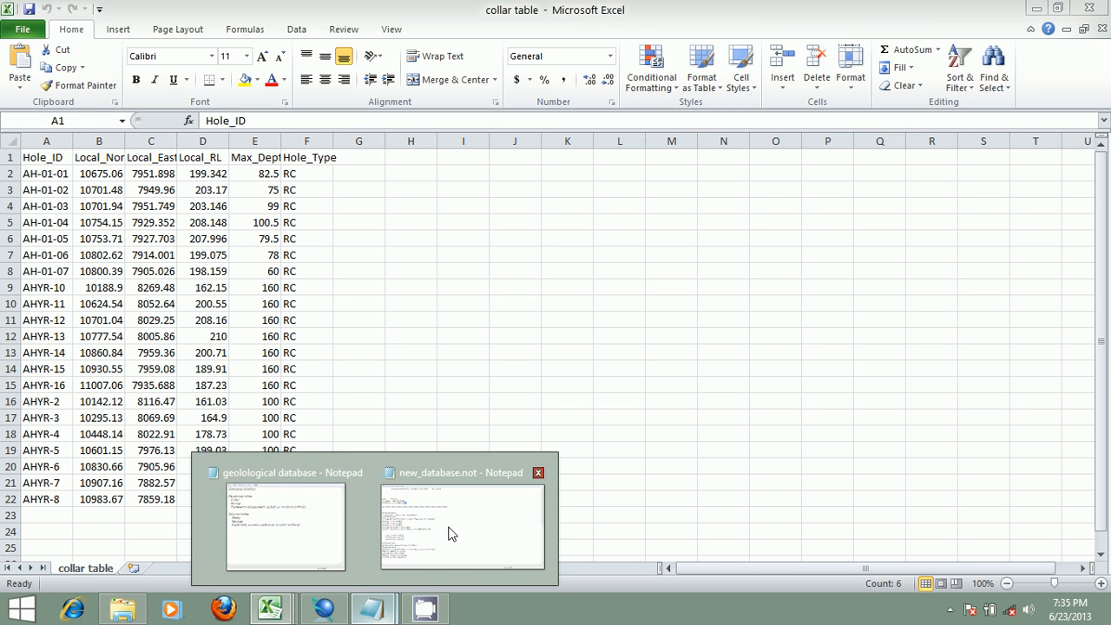
pyautogui.click(449, 533)
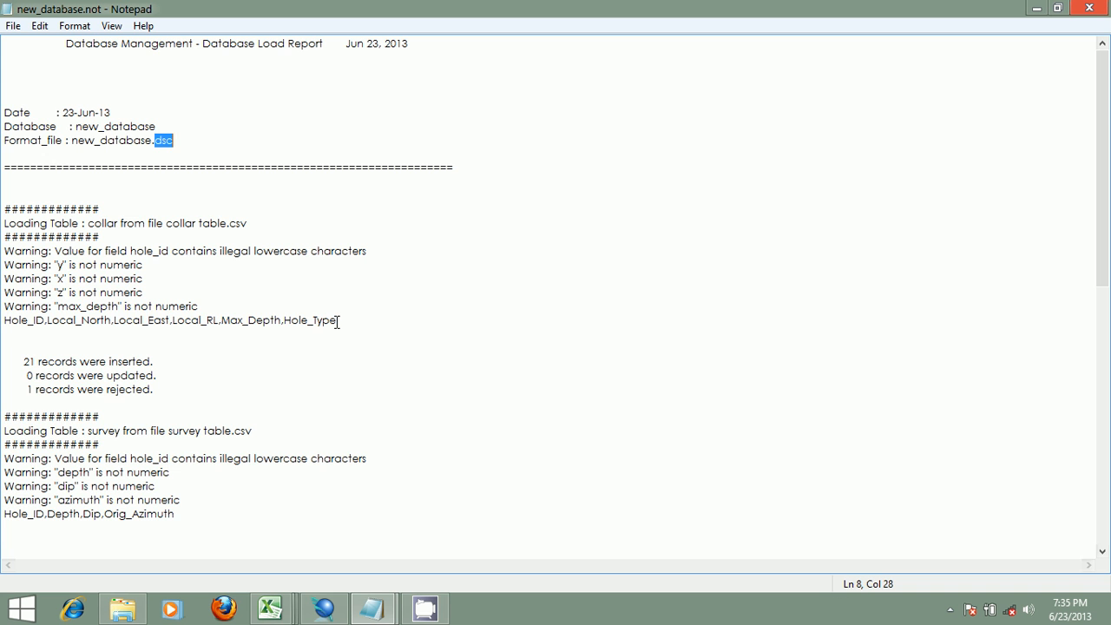
pyautogui.scroll(-5, 340, 313)
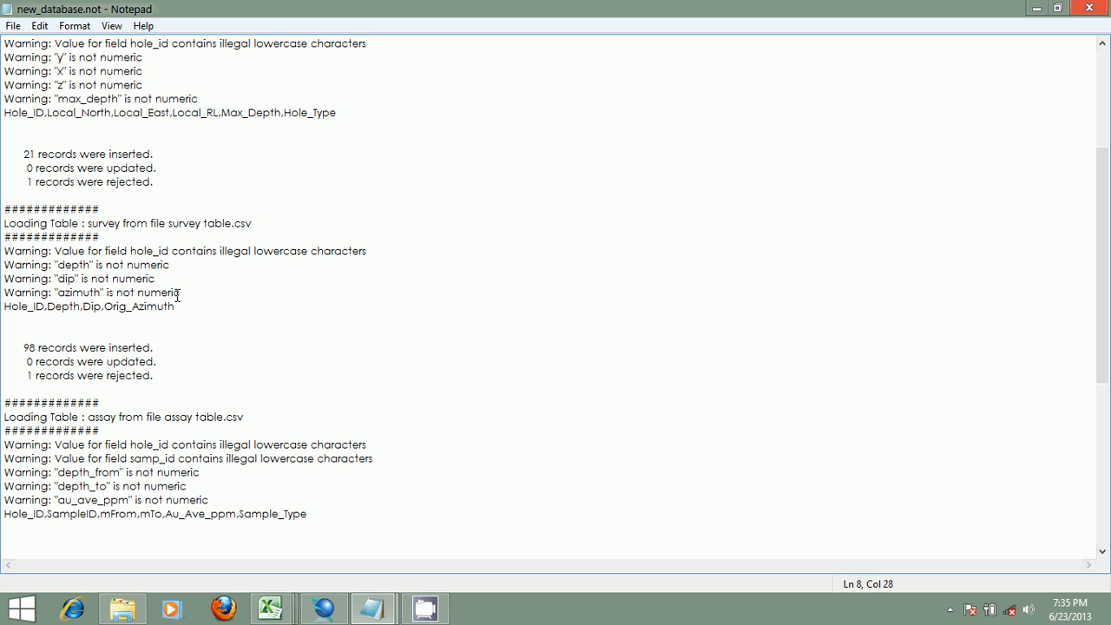
pyautogui.moveTo(91, 265); pyautogui.dragTo(58, 265)
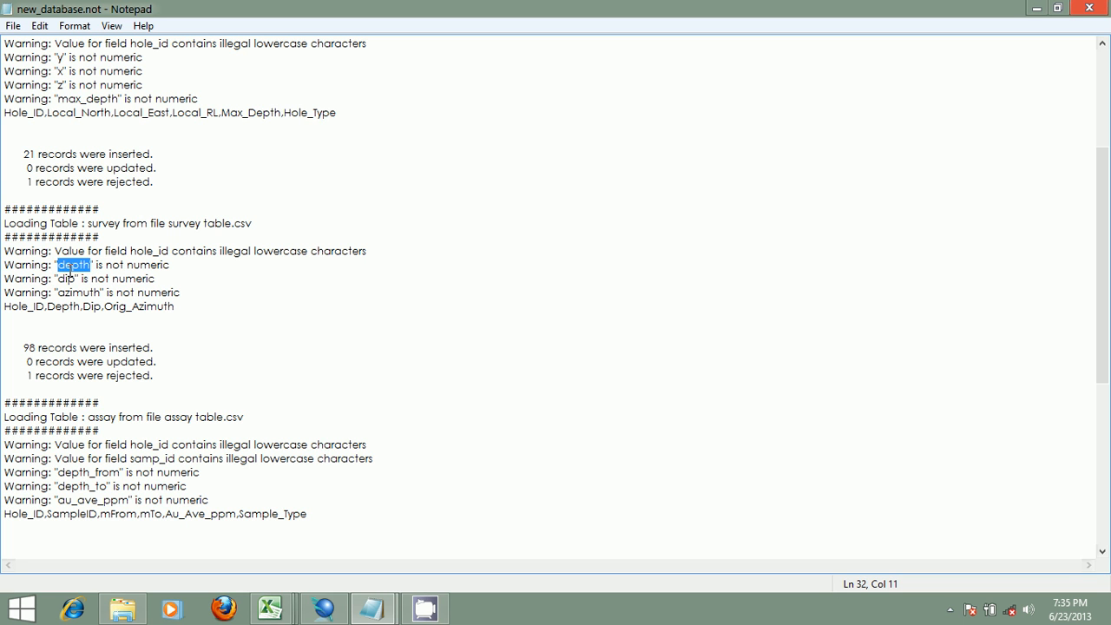
pyautogui.moveTo(77, 280)
pyautogui.mouseDown()
pyautogui.moveTo(62, 280)
pyautogui.moveTo(73, 293)
pyautogui.moveTo(62, 292)
pyautogui.mouseUp()
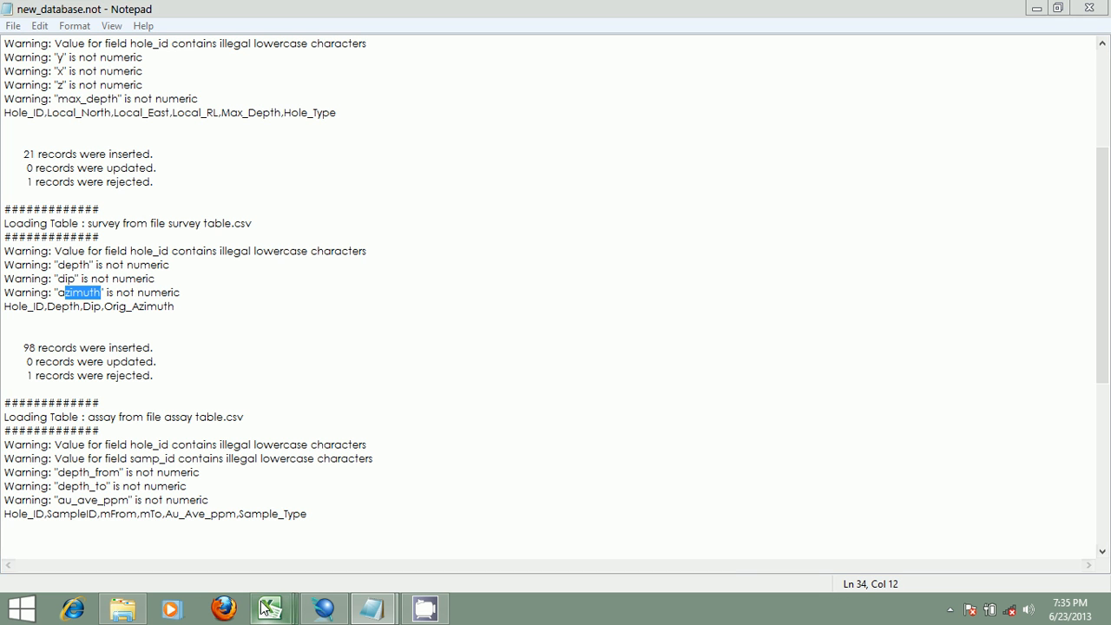
# - Switch to the assay table spreadsheet and select its header row
pyautogui.moveTo(270, 607)
pyautogui.click(143, 525)
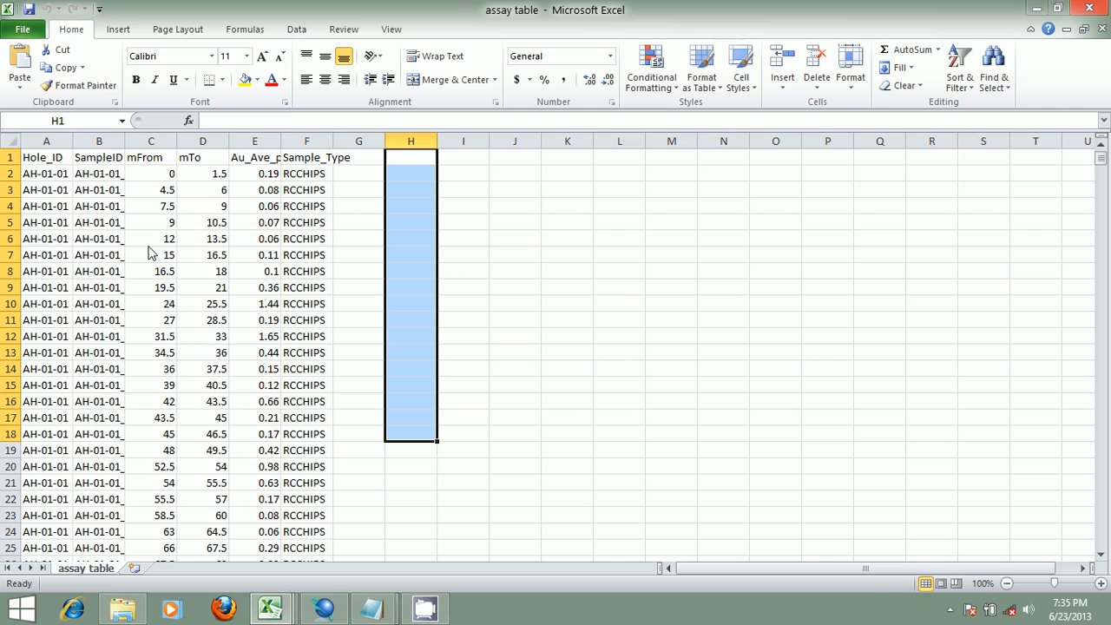
pyautogui.click(10, 158)
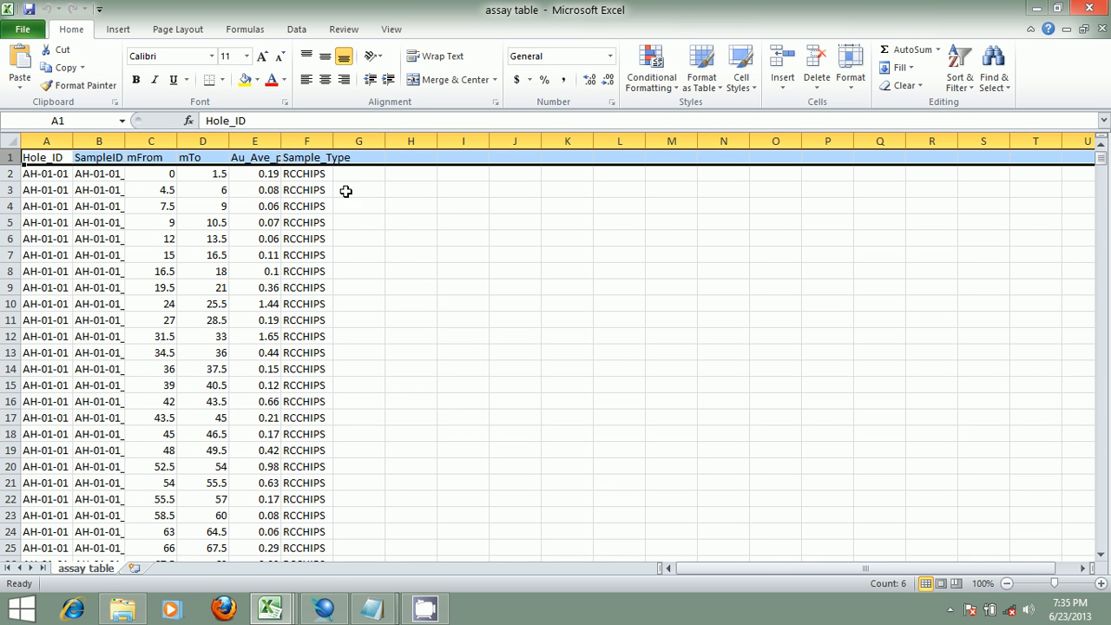
# - Return to Surpac, reopen the load report and scroll through the assay and geology table results
pyautogui.click(324, 608)
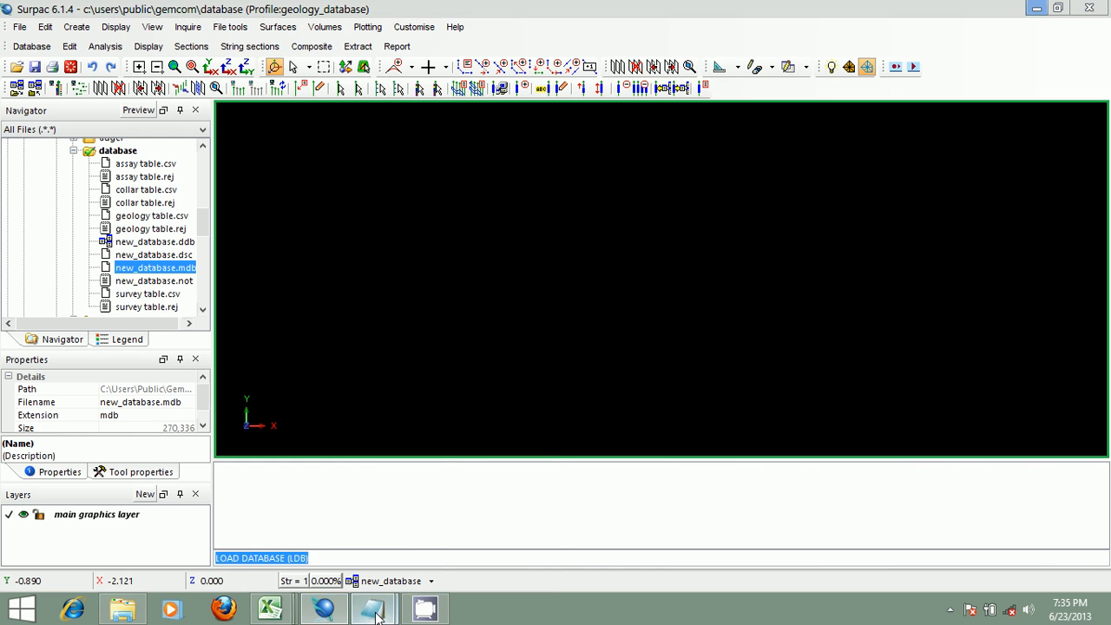
pyautogui.moveTo(363, 614)
pyautogui.click(463, 559)
pyautogui.scroll(-8, 177, 380)
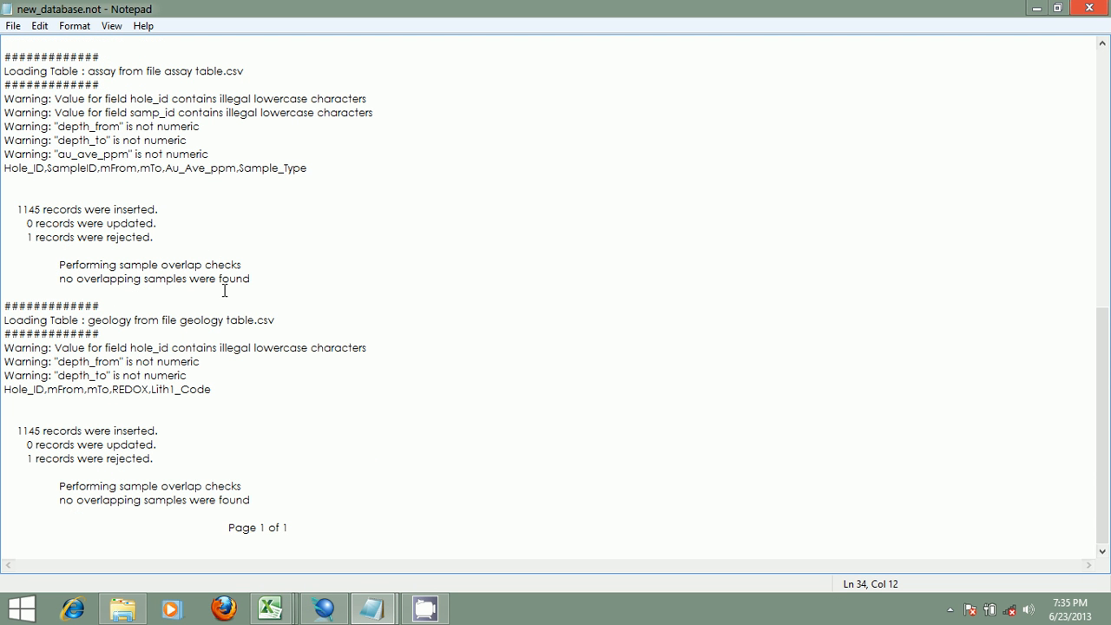
pyautogui.scroll(4, 204, 141)
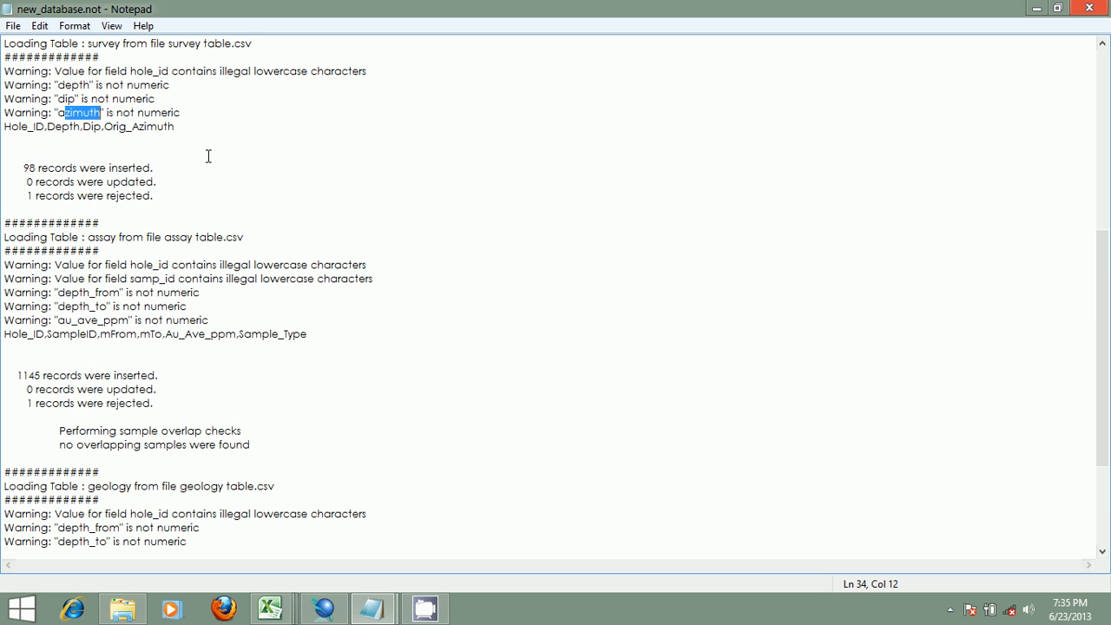
# - Highlight the sample overlap check lines and each table's rejected-records line throughout the load report
pyautogui.scroll(-3, 208, 157)
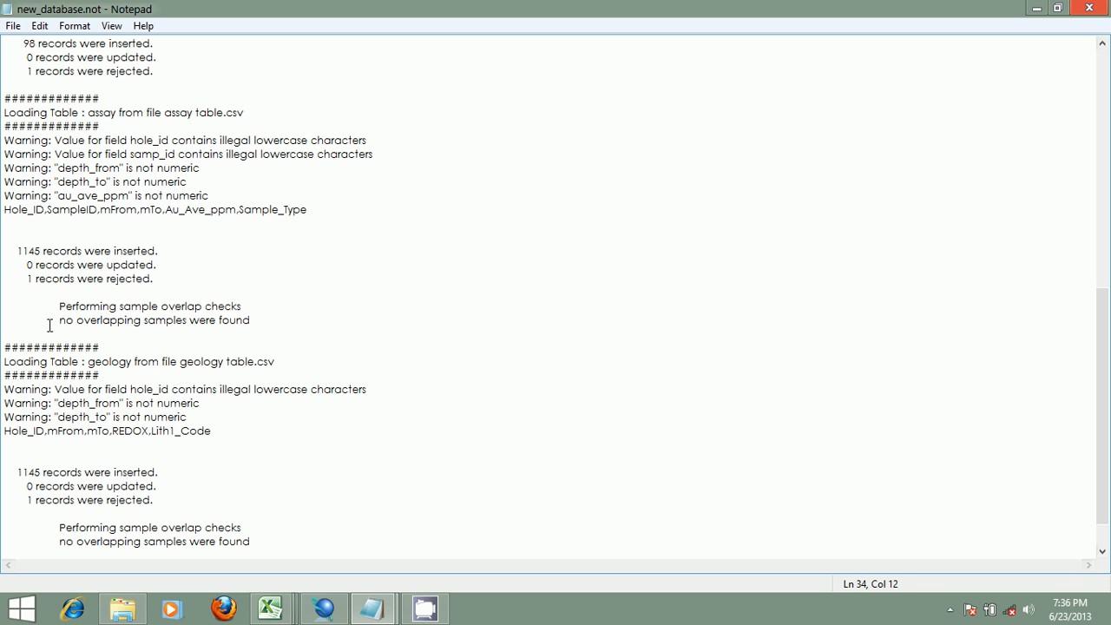
pyautogui.moveTo(49, 322); pyautogui.dragTo(261, 323)
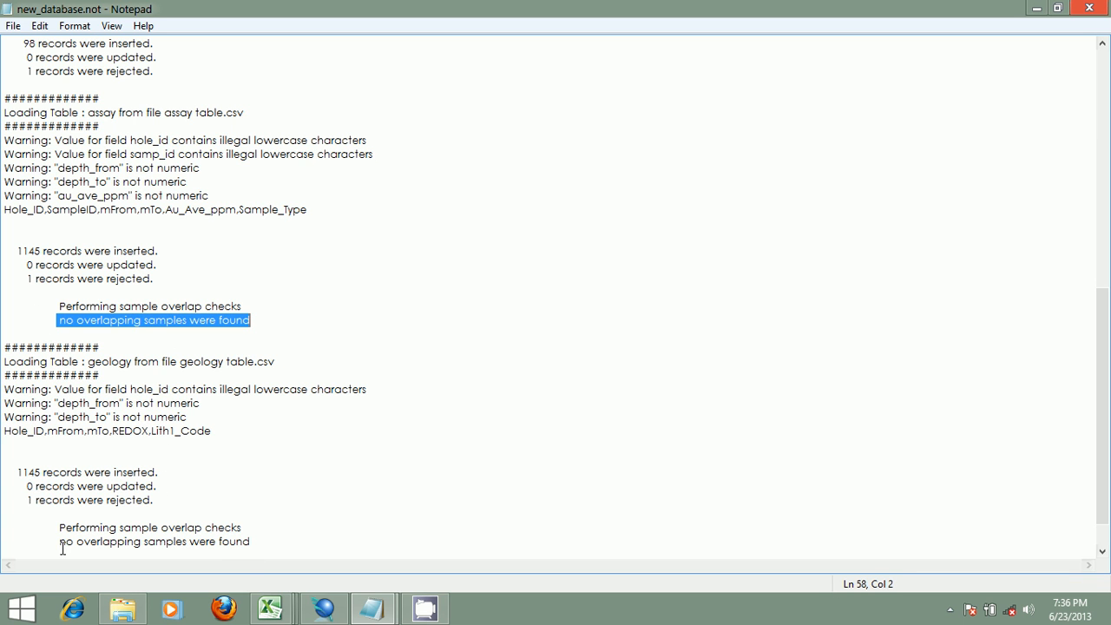
pyautogui.moveTo(57, 547); pyautogui.dragTo(290, 547)
pyautogui.click(213, 485)
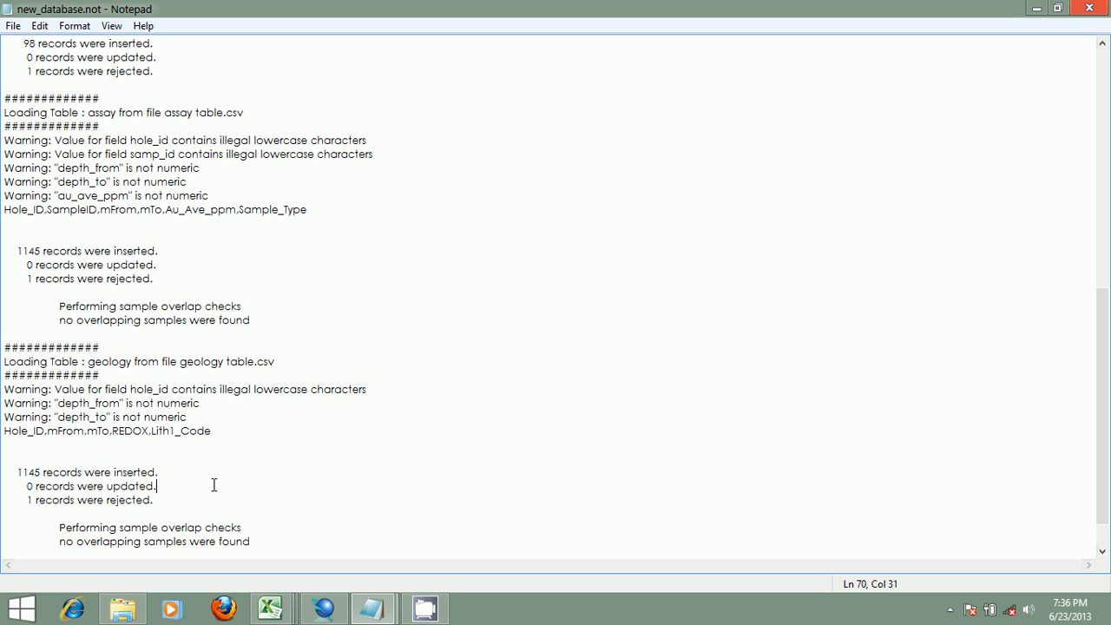
pyautogui.moveTo(158, 500); pyautogui.dragTo(4, 500)
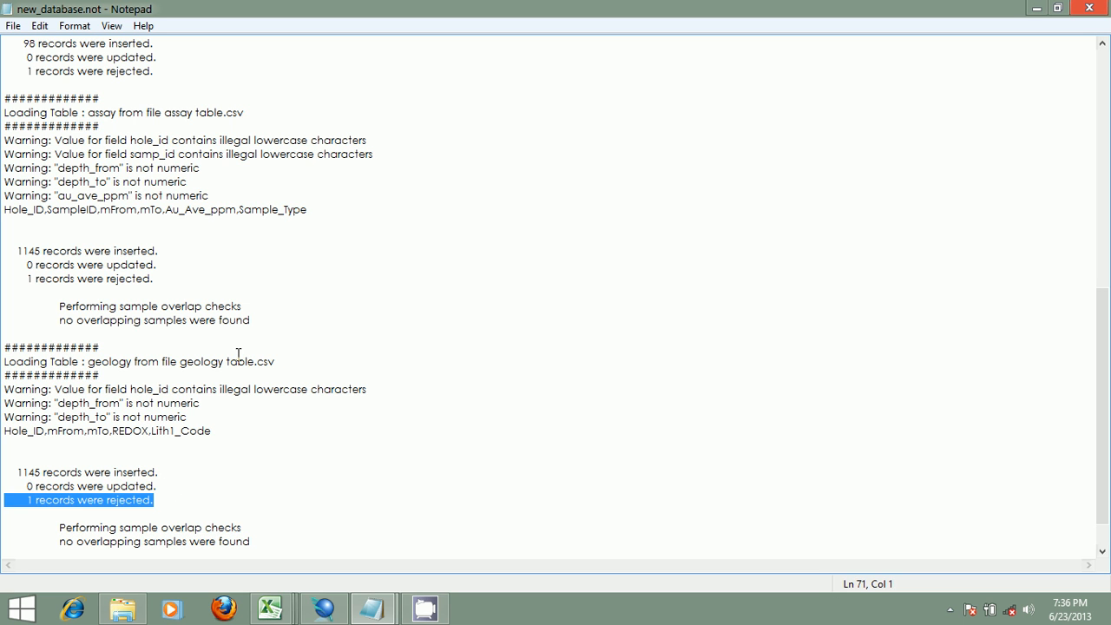
pyautogui.moveTo(154, 279); pyautogui.dragTo(59, 279)
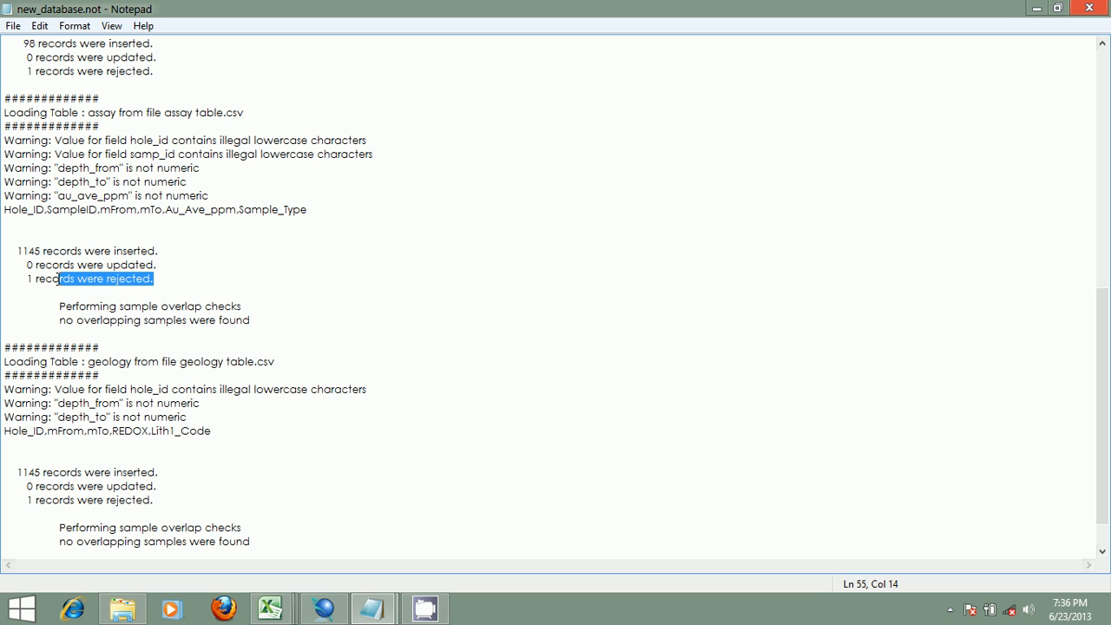
pyautogui.scroll(3, 220, 186)
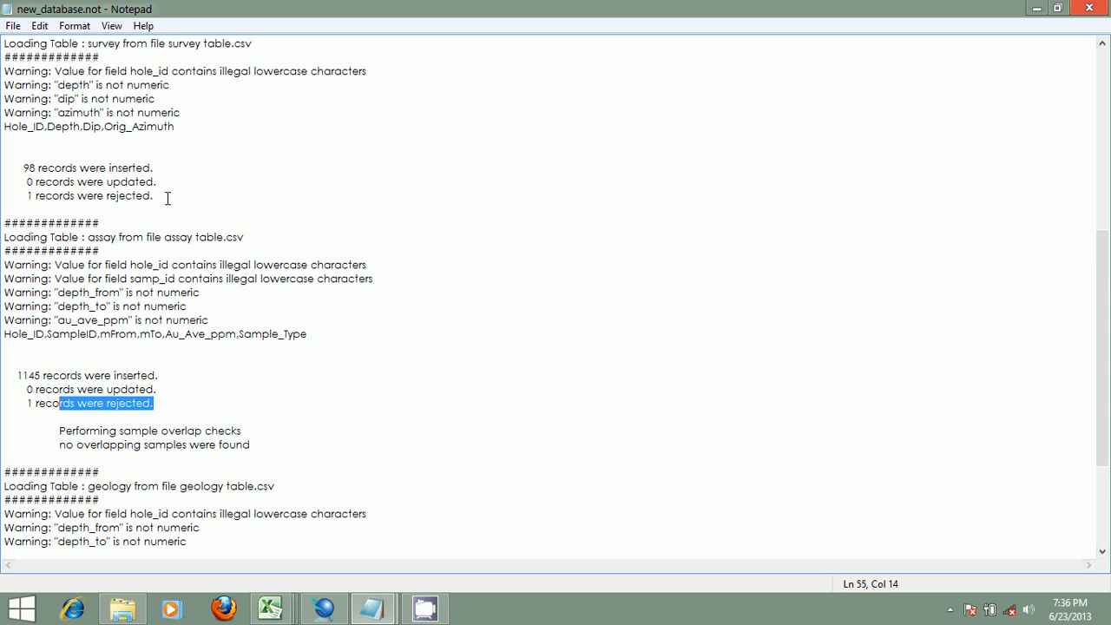
pyautogui.moveTo(155, 196); pyautogui.dragTo(98, 198)
pyautogui.scroll(3, 465, 153)
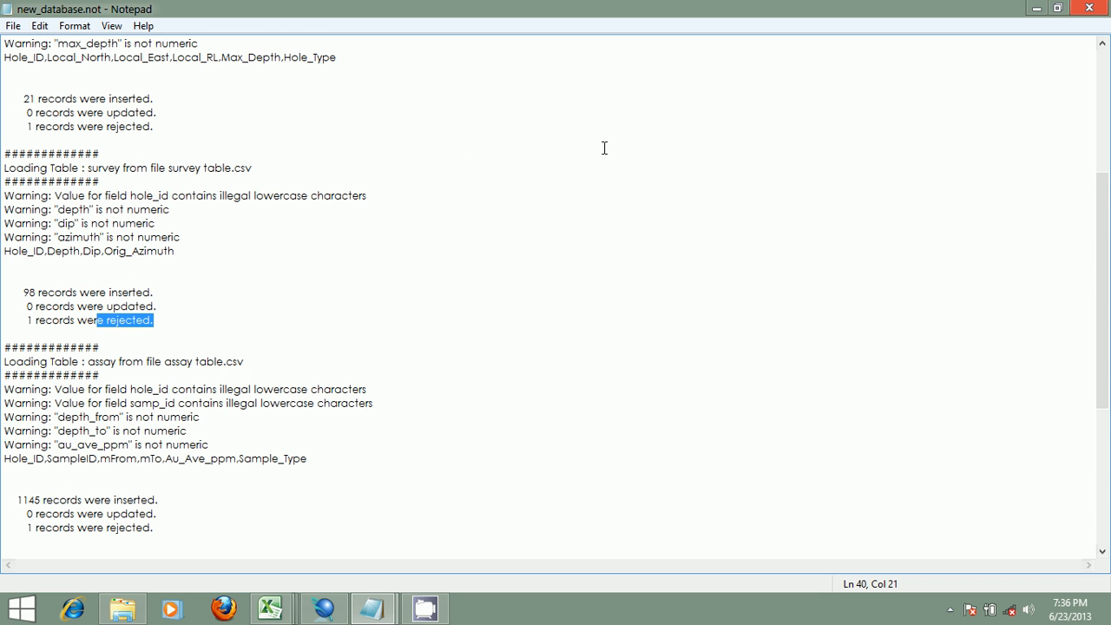
pyautogui.moveTo(150, 126); pyautogui.dragTo(25, 126)
pyautogui.scroll(-7, 287, 113)
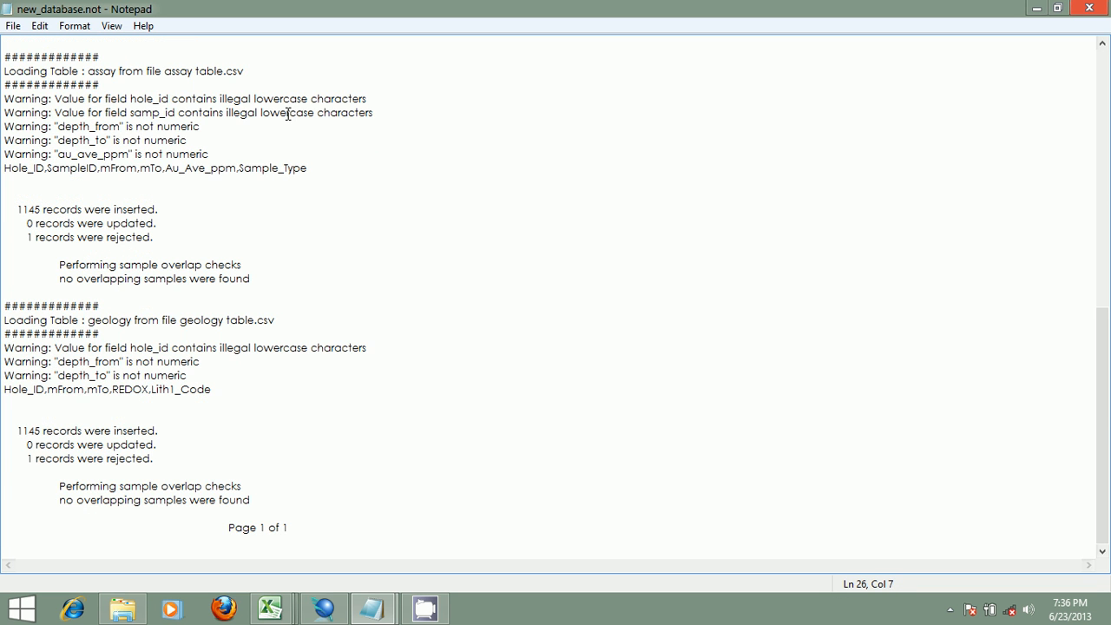
pyautogui.scroll(12, 288, 114)
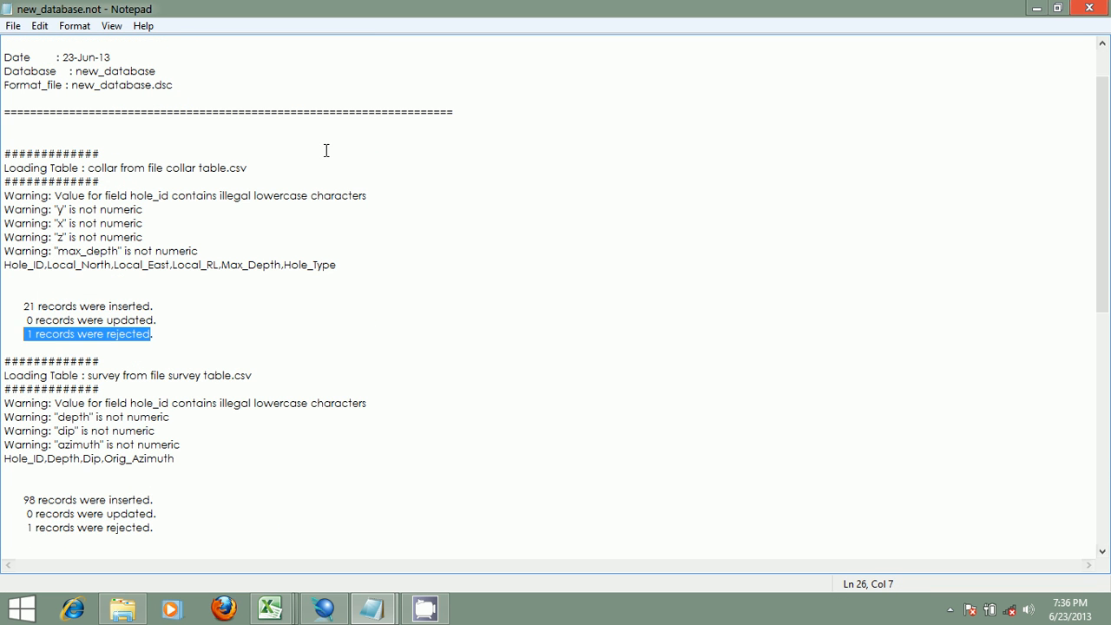
pyautogui.scroll(-3, 325, 151)
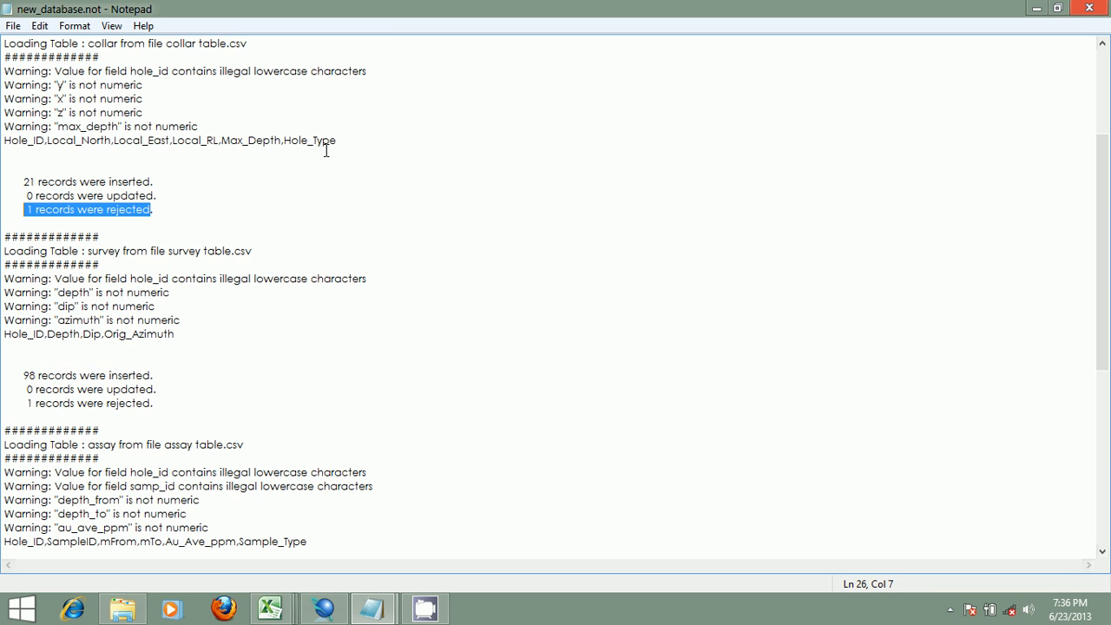
# - Switch to Surpac and select each table's .rej reject file in the navigator to inspect its properties
pyautogui.click(327, 609)
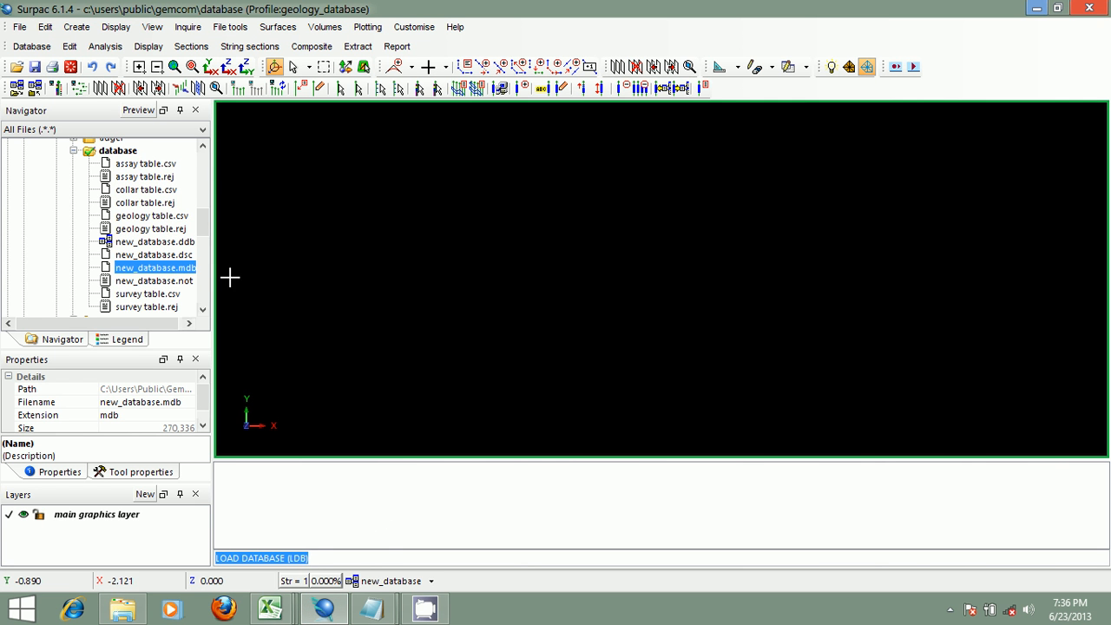
pyautogui.click(135, 178)
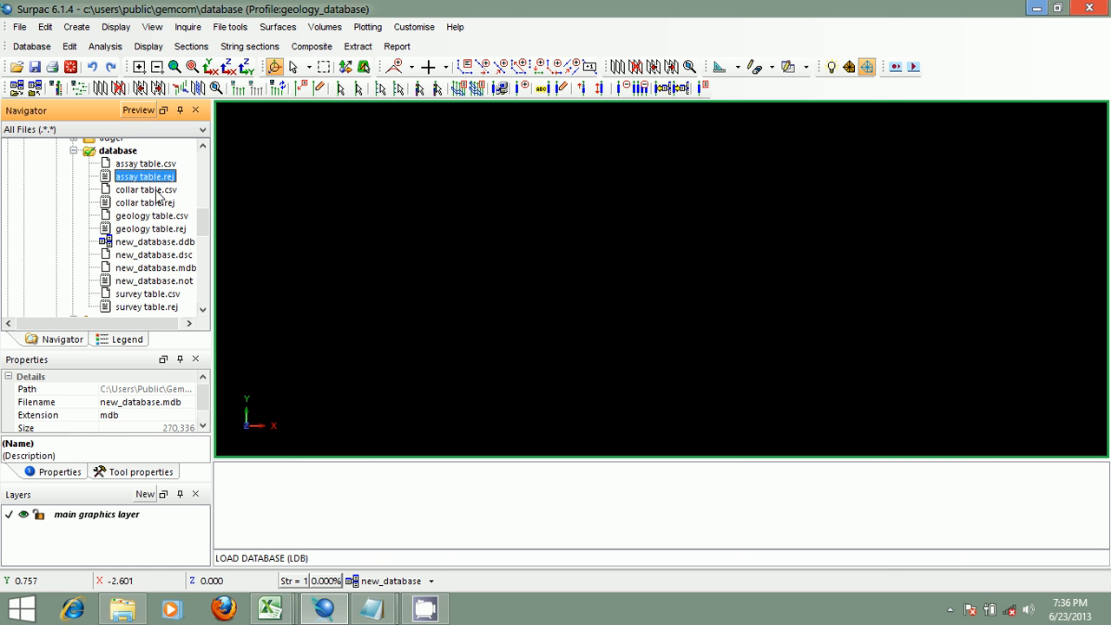
pyautogui.click(160, 203)
pyautogui.click(167, 230)
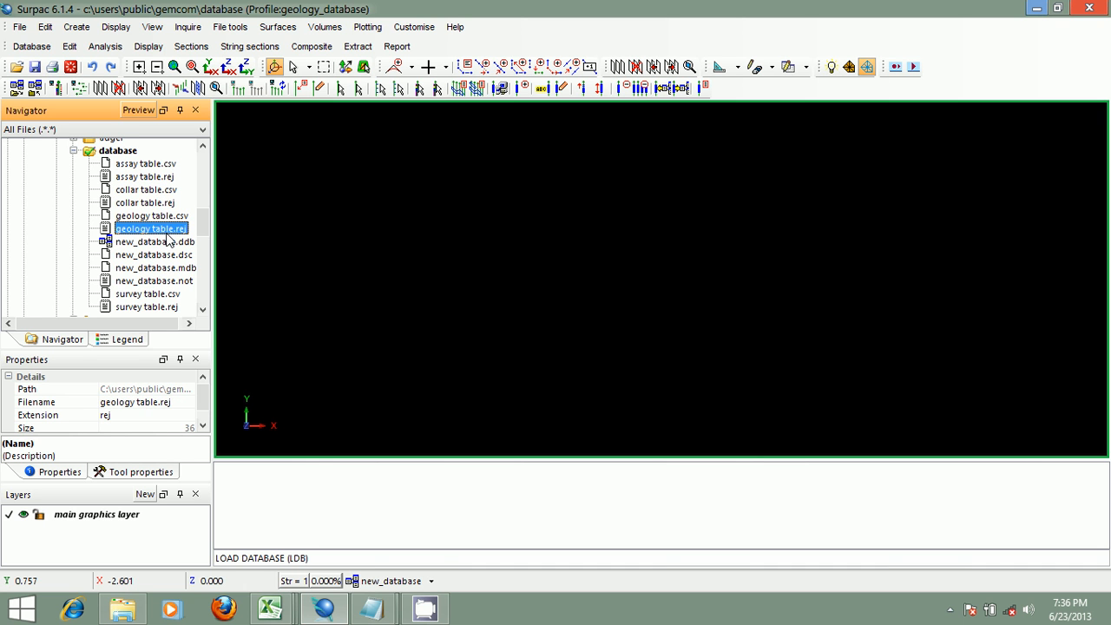
pyautogui.click(172, 308)
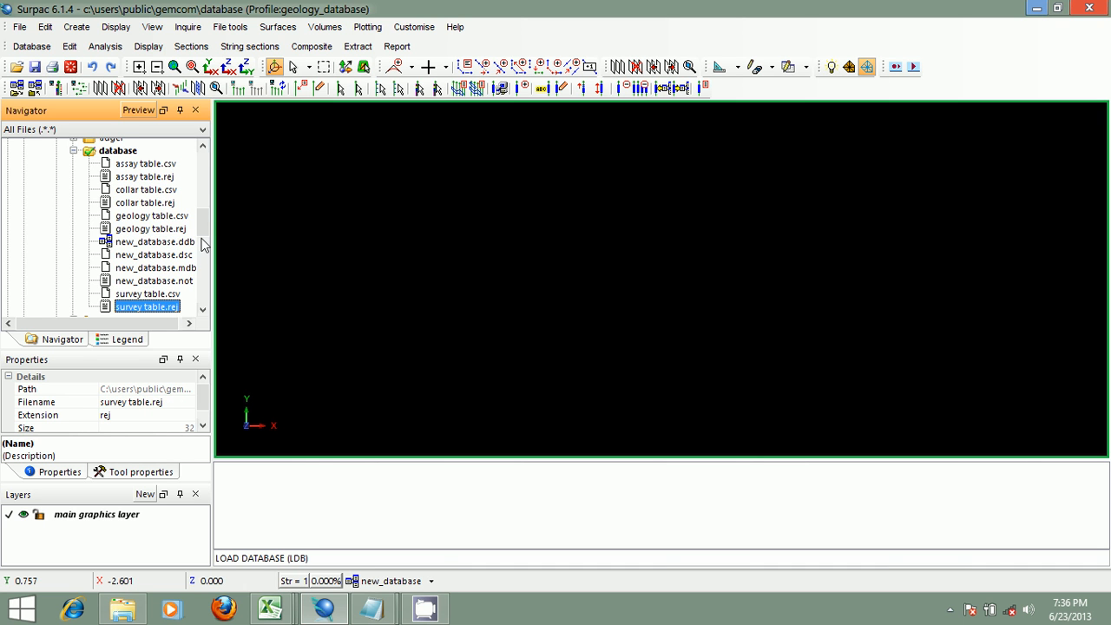
pyautogui.moveTo(204, 224); pyautogui.dragTo(204, 223)
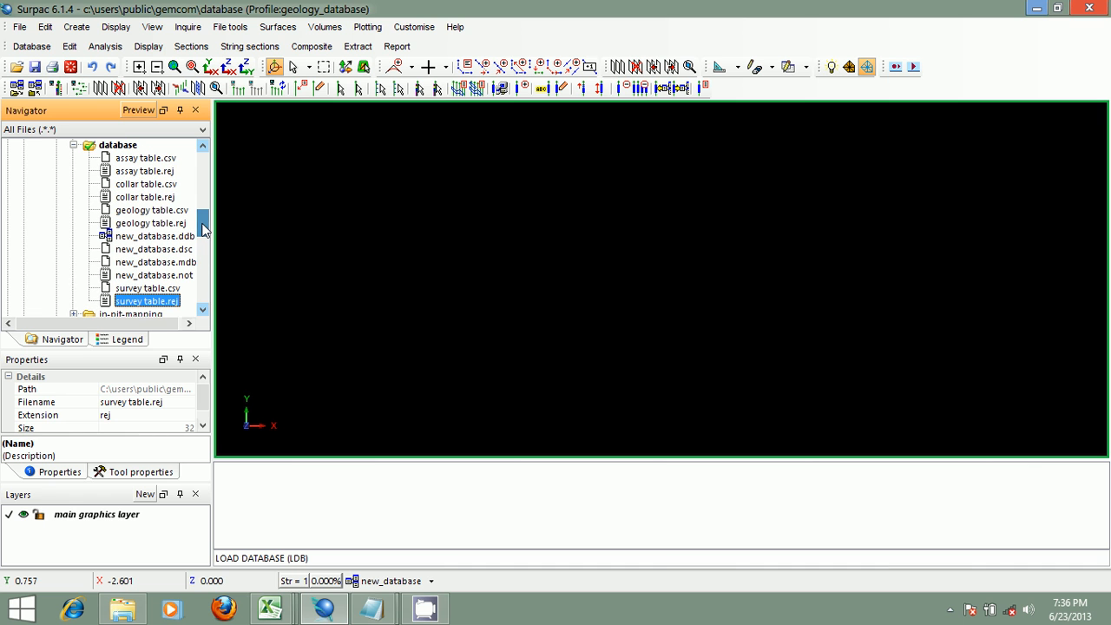
# - Select the assay and collar reject files and the new_database.dsc file in the navigator to inspect their properties
pyautogui.click(142, 173)
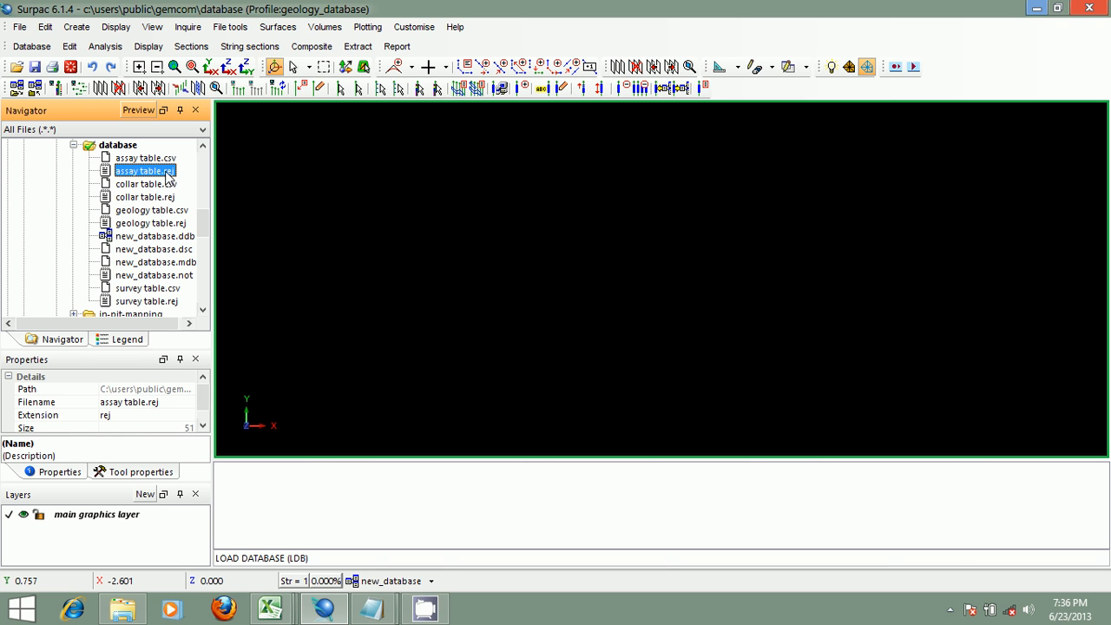
pyautogui.click(171, 250)
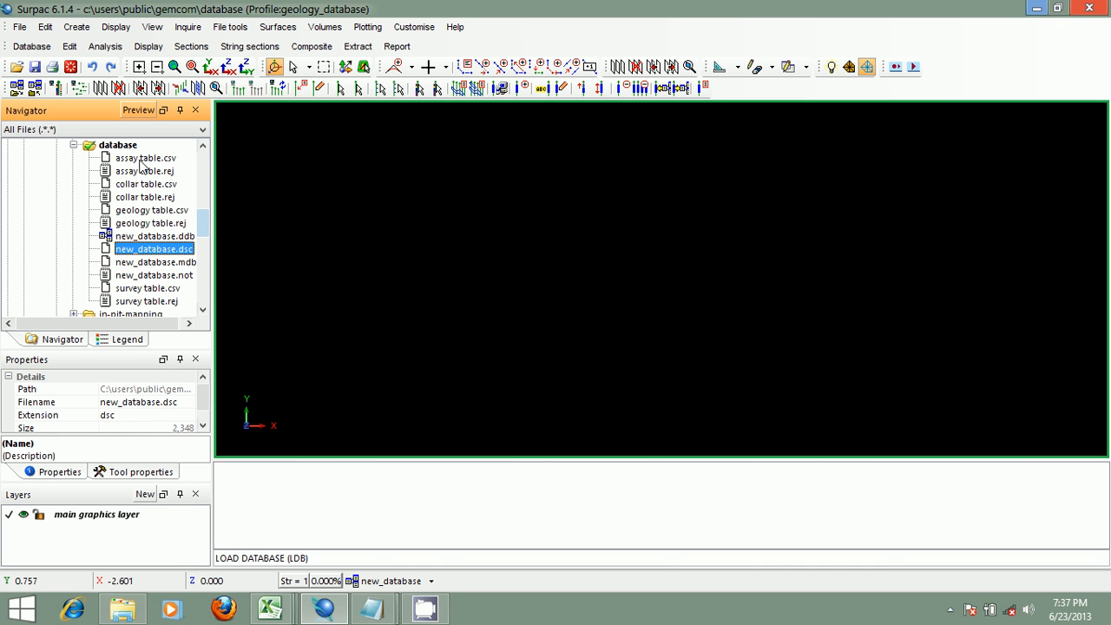
pyautogui.click(143, 172)
pyautogui.click(155, 197)
pyautogui.click(173, 250)
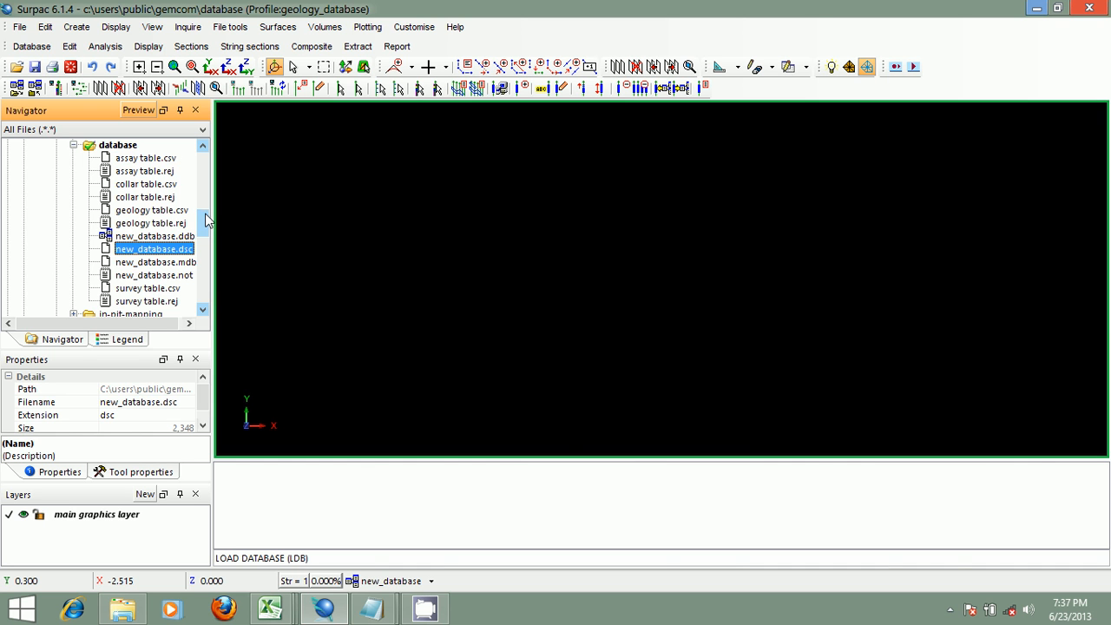
# - Open new_database.mdb in Microsoft Access, browse the assay, geology, collar and survey tables, and close Access
pyautogui.moveTo(206, 227); pyautogui.dragTo(206, 218)
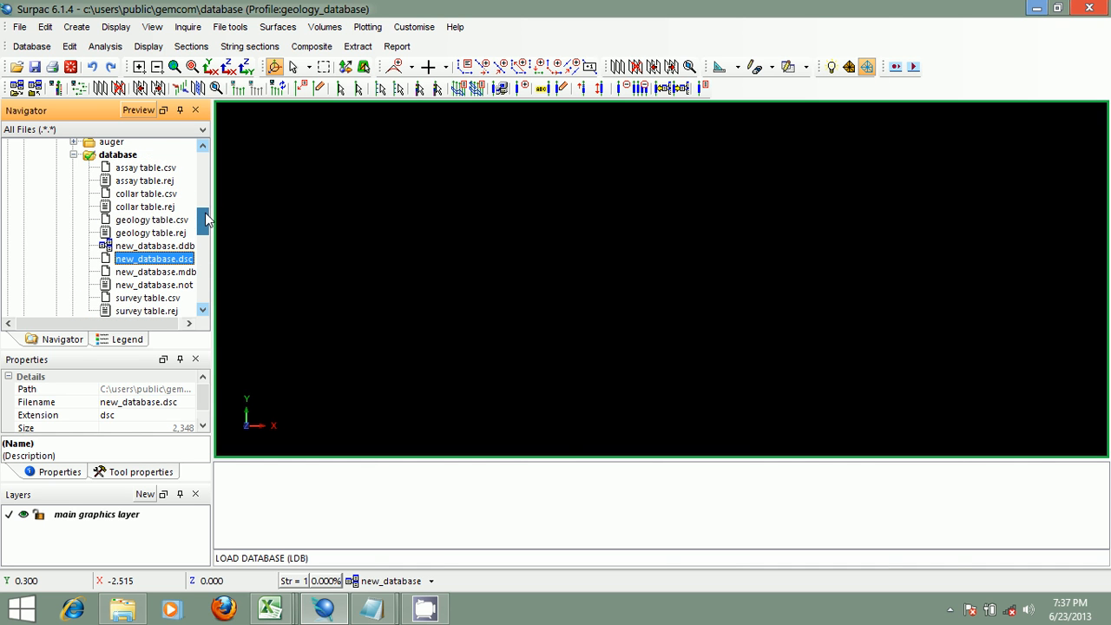
pyautogui.doubleClick(152, 273)
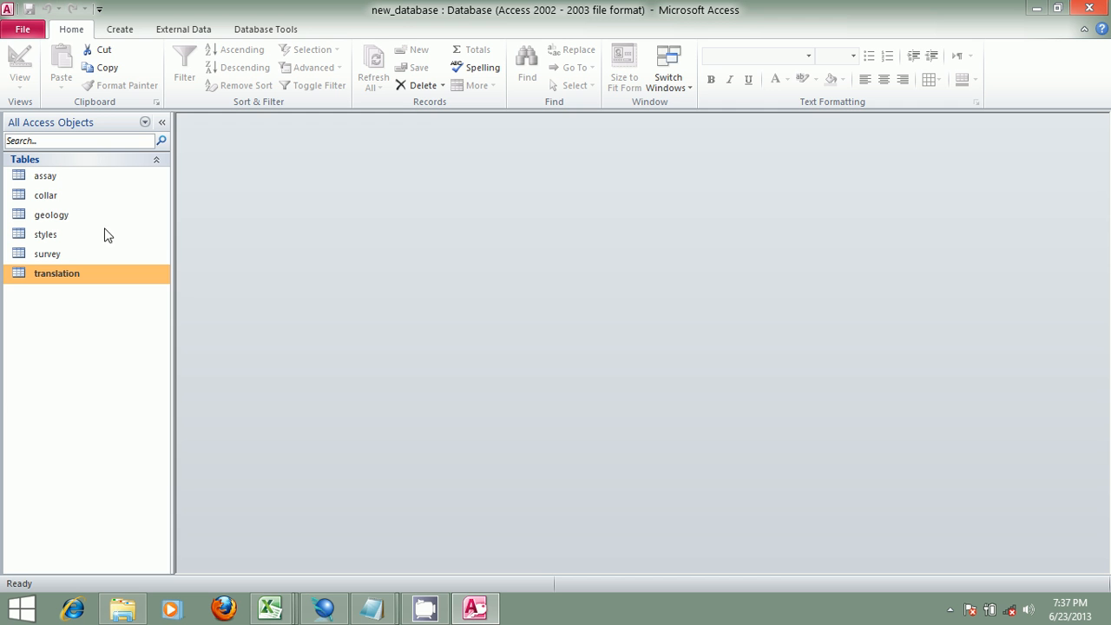
pyautogui.doubleClick(63, 180)
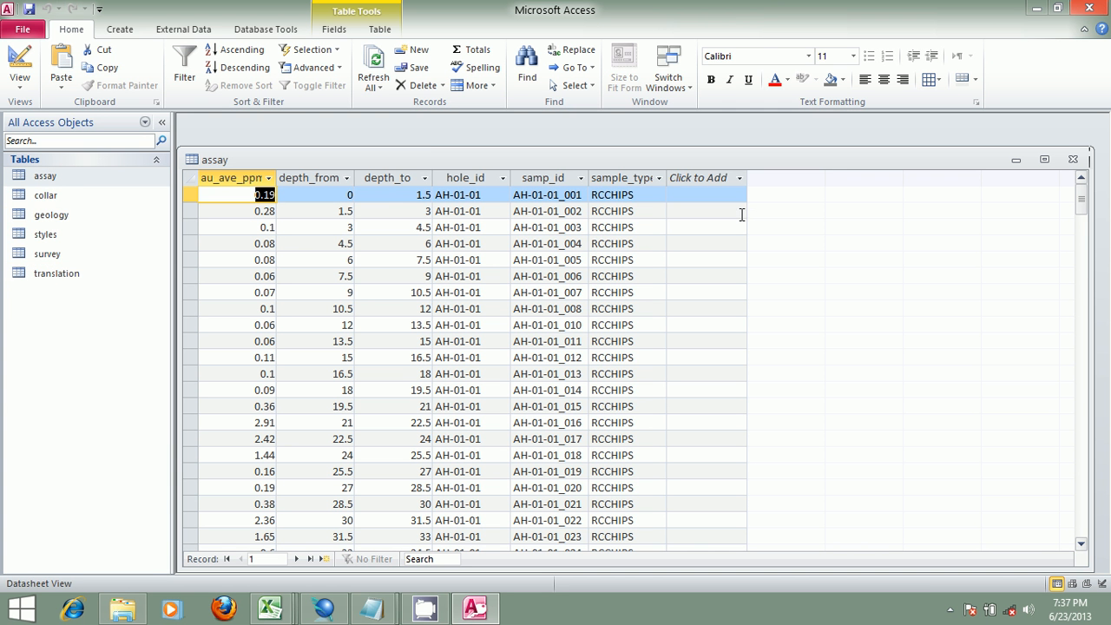
pyautogui.doubleClick(42, 210)
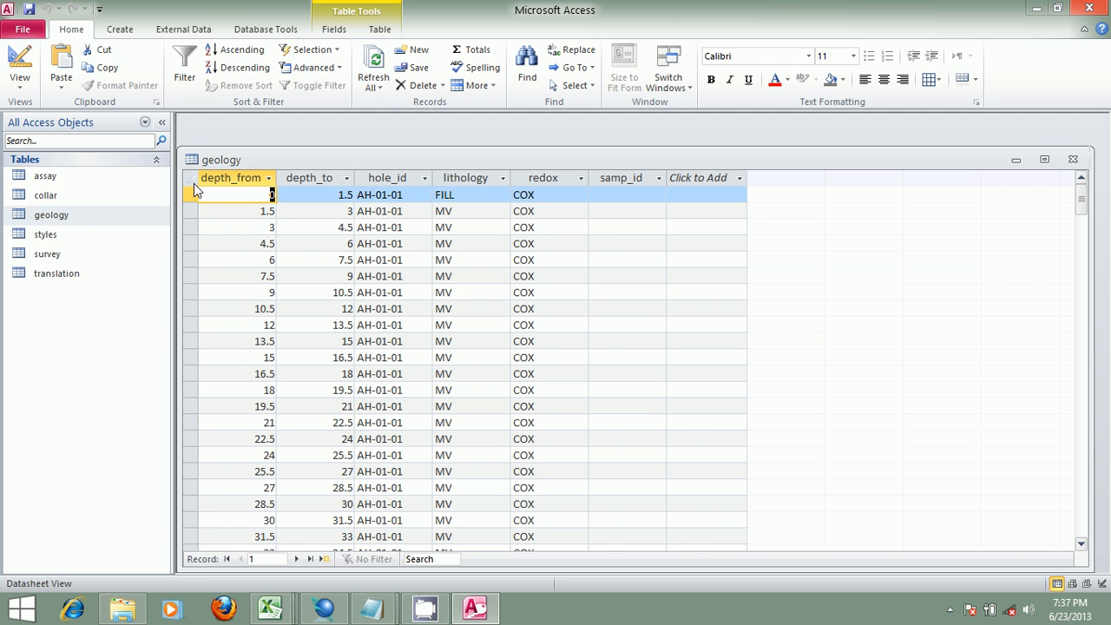
pyautogui.doubleClick(77, 195)
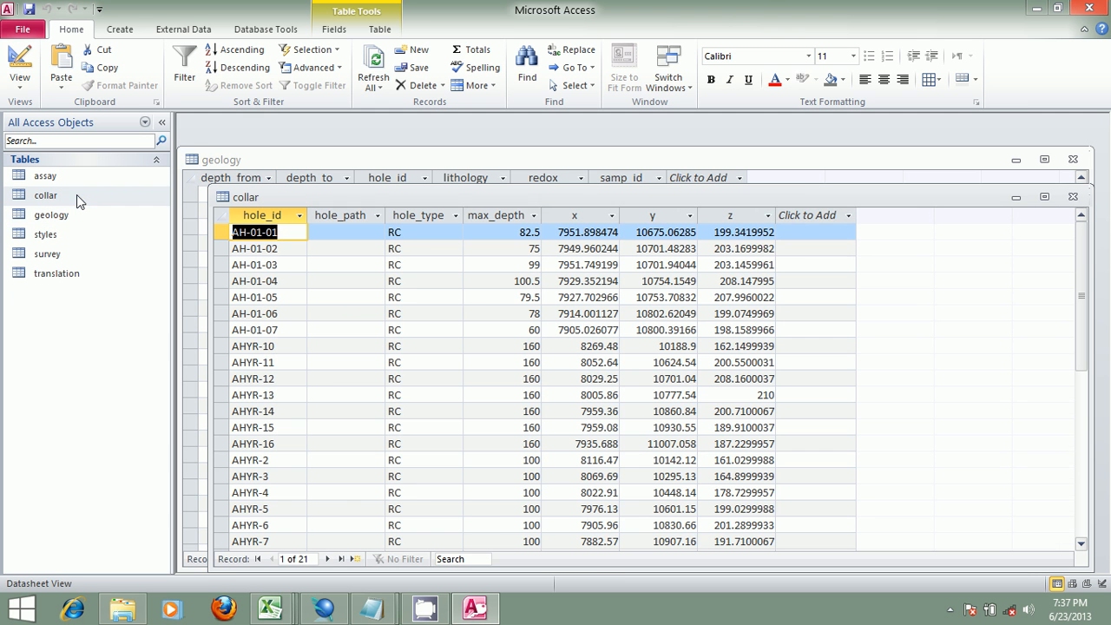
pyautogui.doubleClick(50, 250)
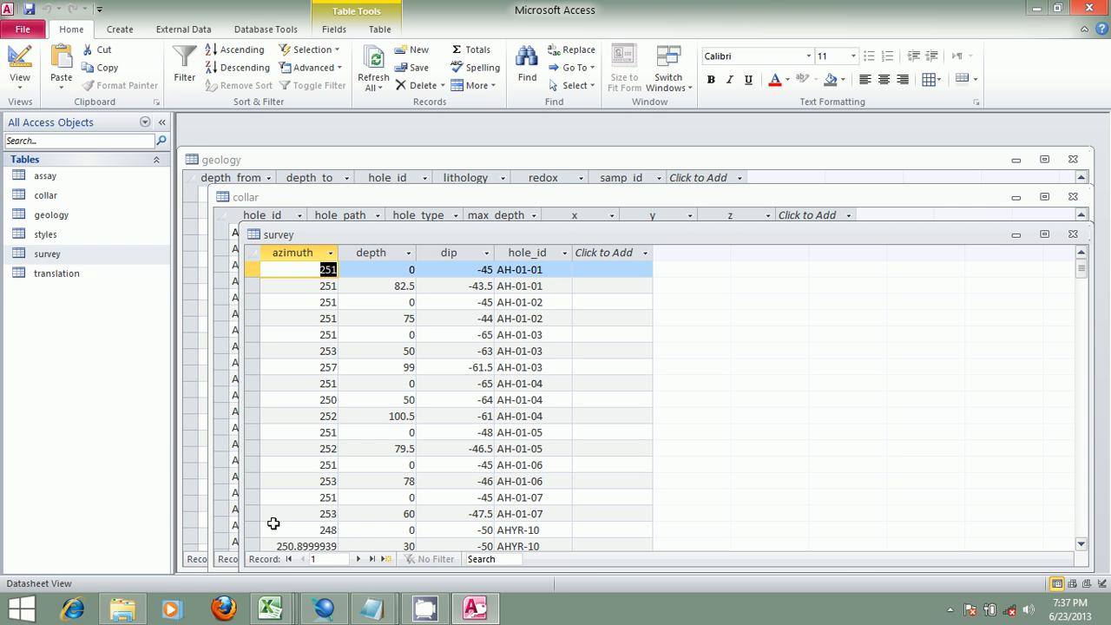
pyautogui.moveTo(271, 612)
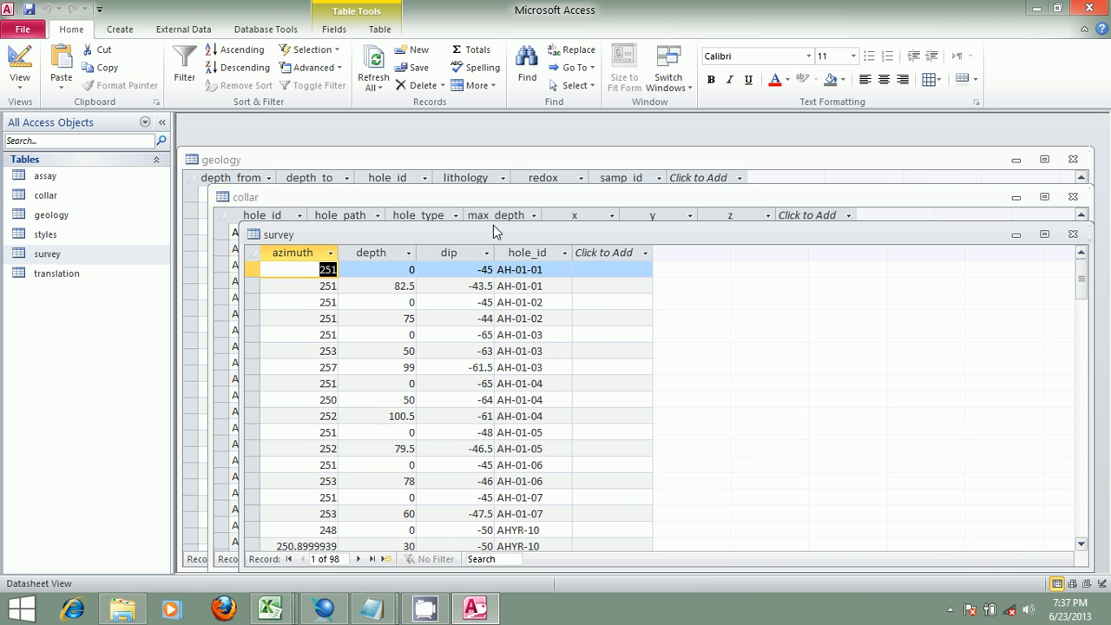
pyautogui.click(1090, 7)
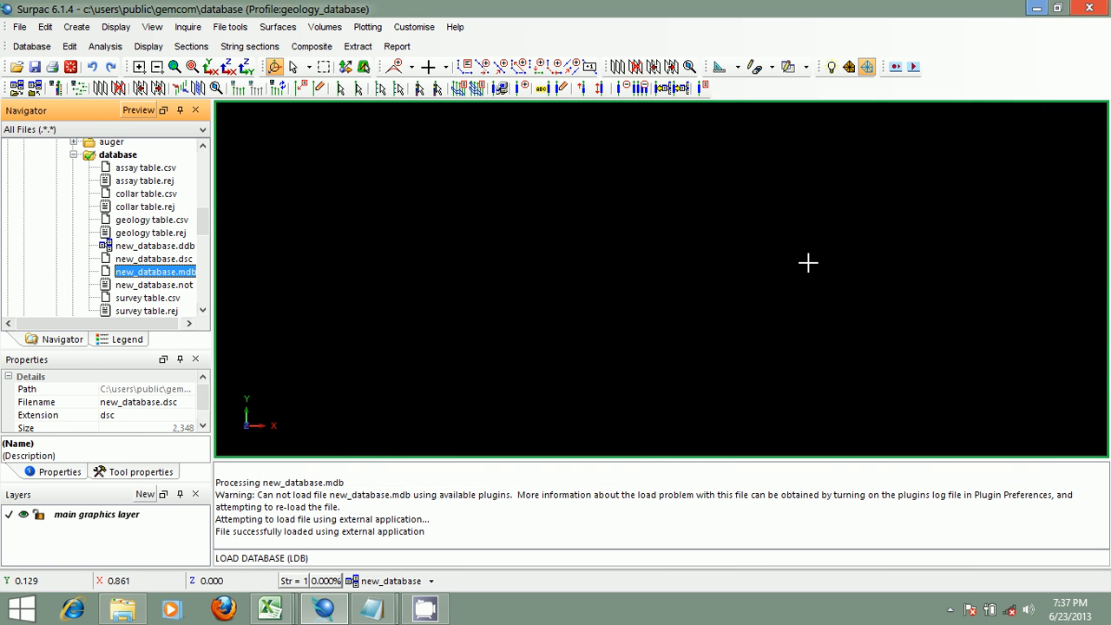
# - Clear the message window output
pyautogui.rightClick(599, 497)
pyautogui.click(641, 499)
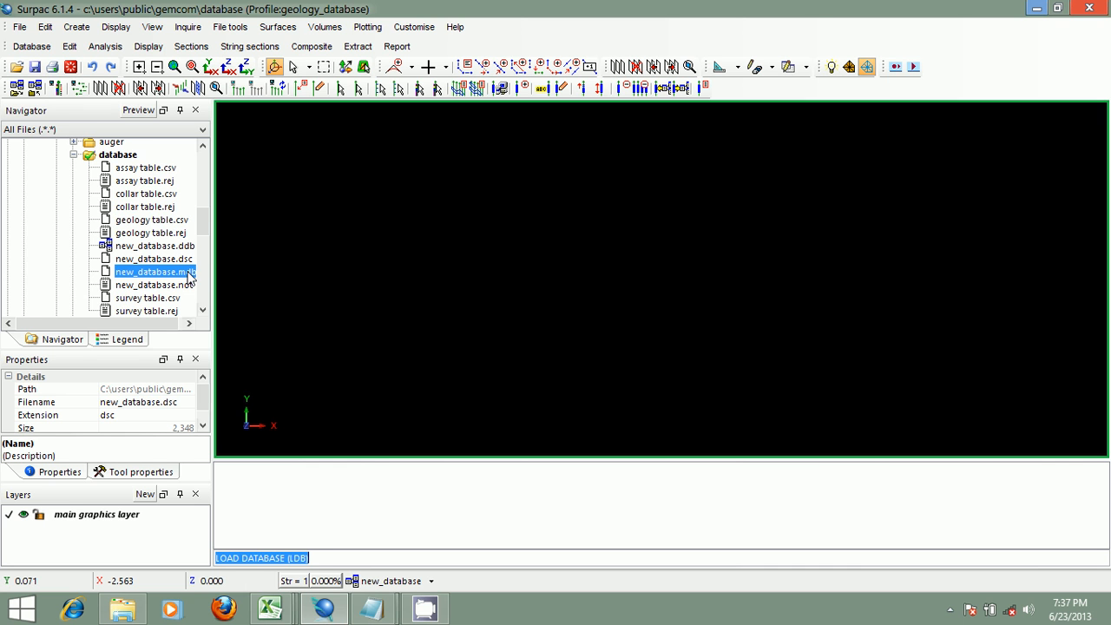
pyautogui.moveTo(203, 224); pyautogui.dragTo(203, 231)
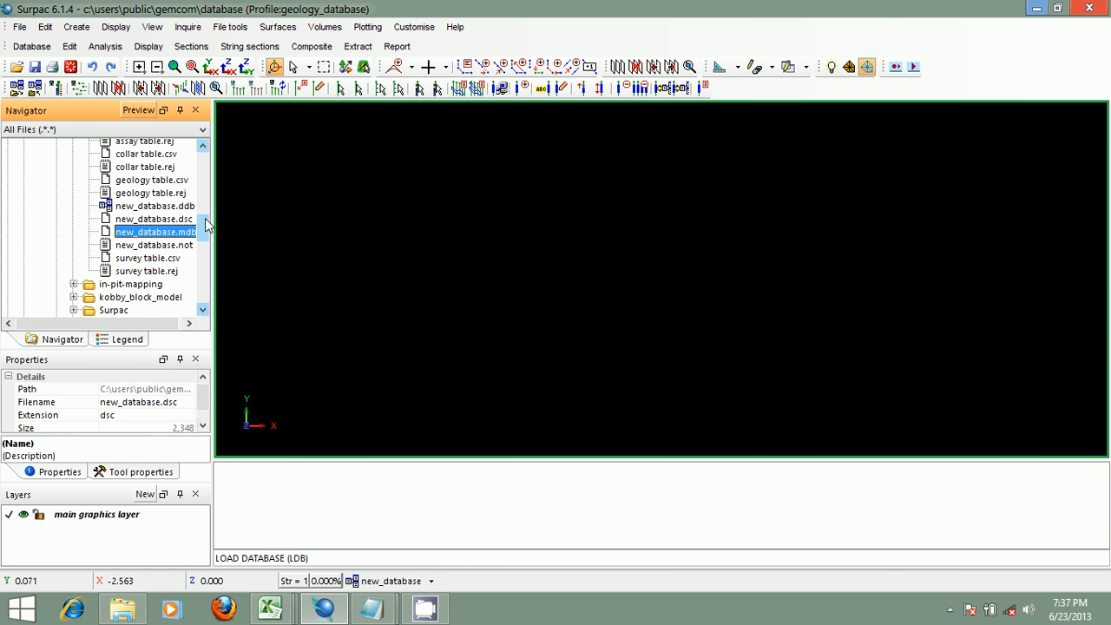
pyautogui.moveTo(206, 221); pyautogui.dragTo(206, 225)
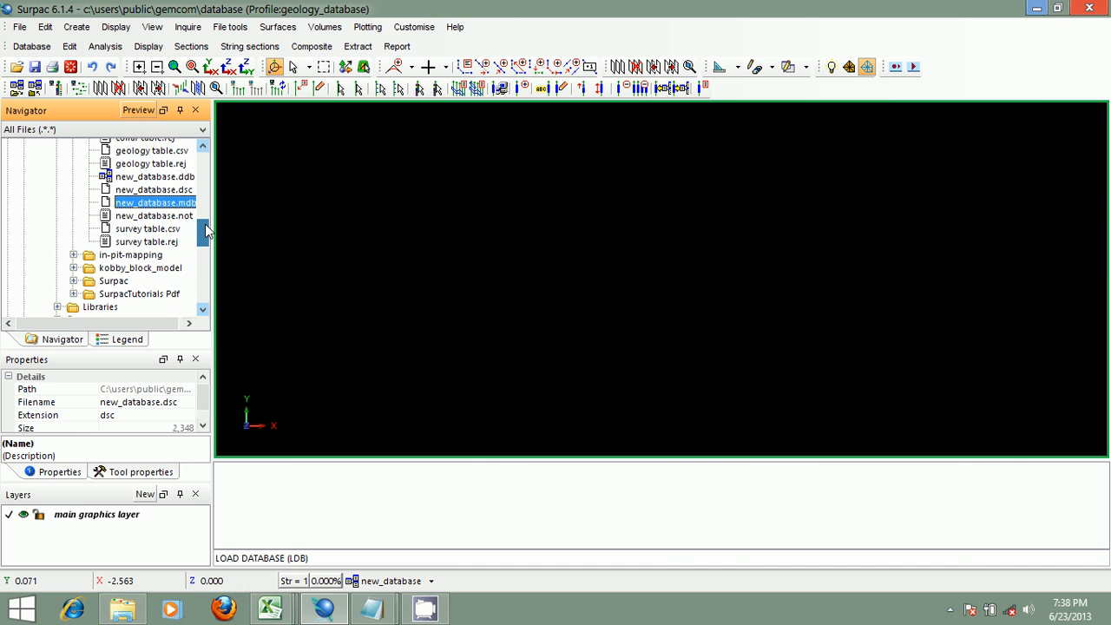
# - View the whole collar table of the database without any query constraints
pyautogui.click(70, 46)
pyautogui.click(91, 64)
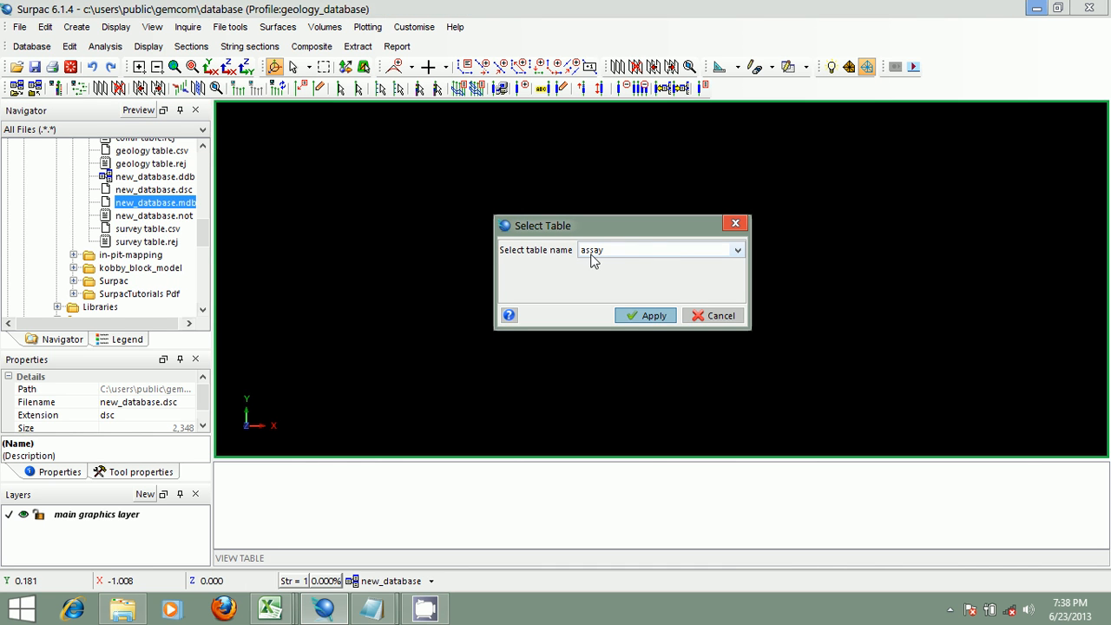
pyautogui.click(737, 251)
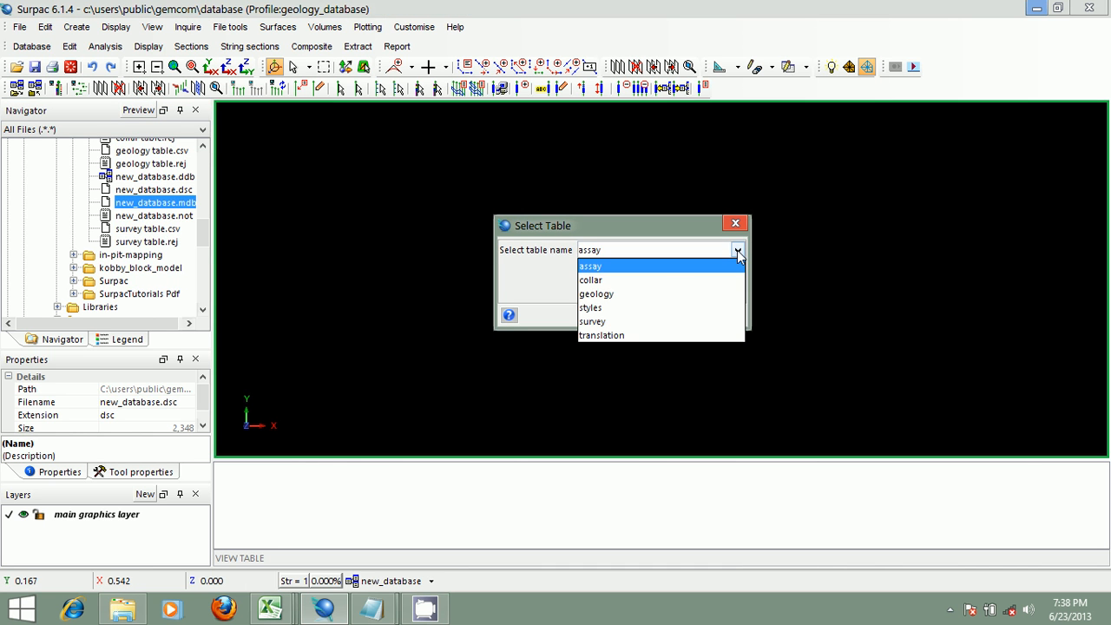
pyautogui.click(638, 280)
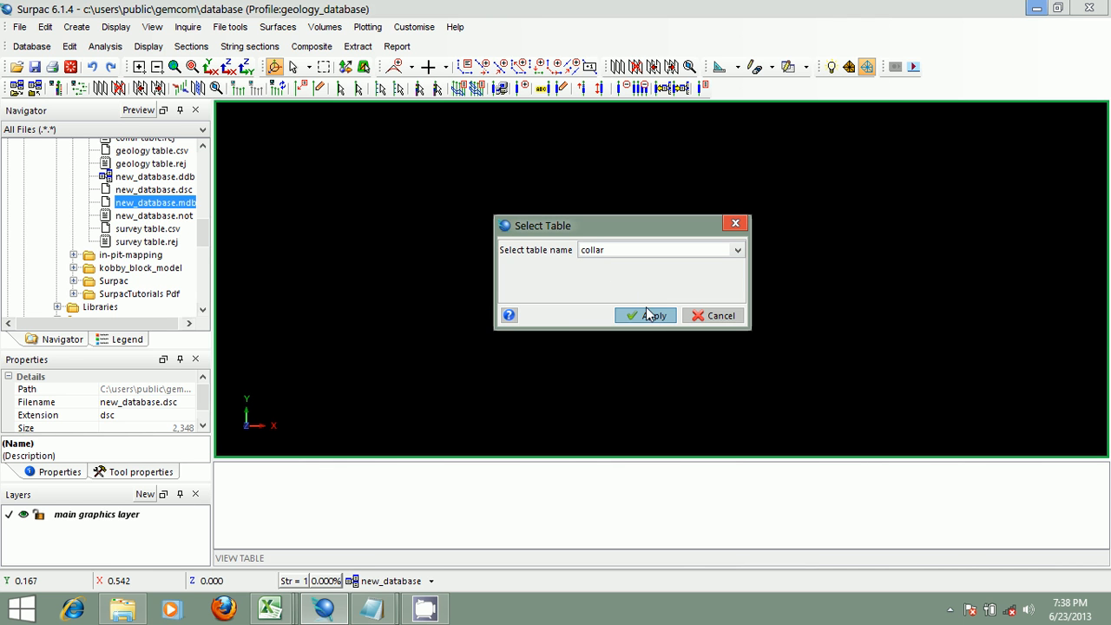
pyautogui.click(637, 310)
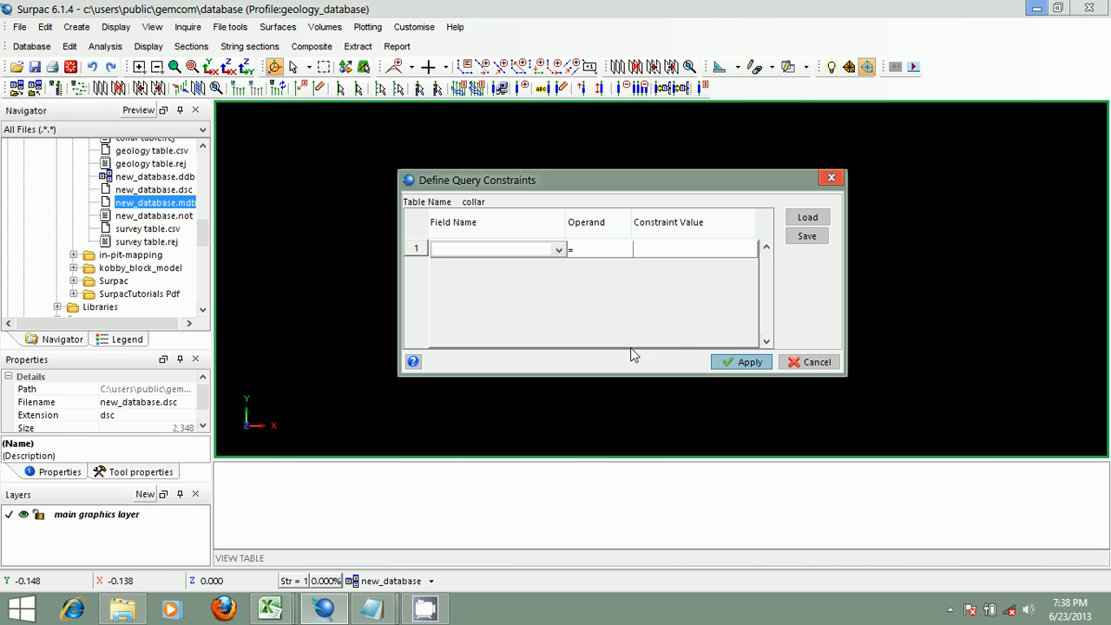
pyautogui.click(744, 363)
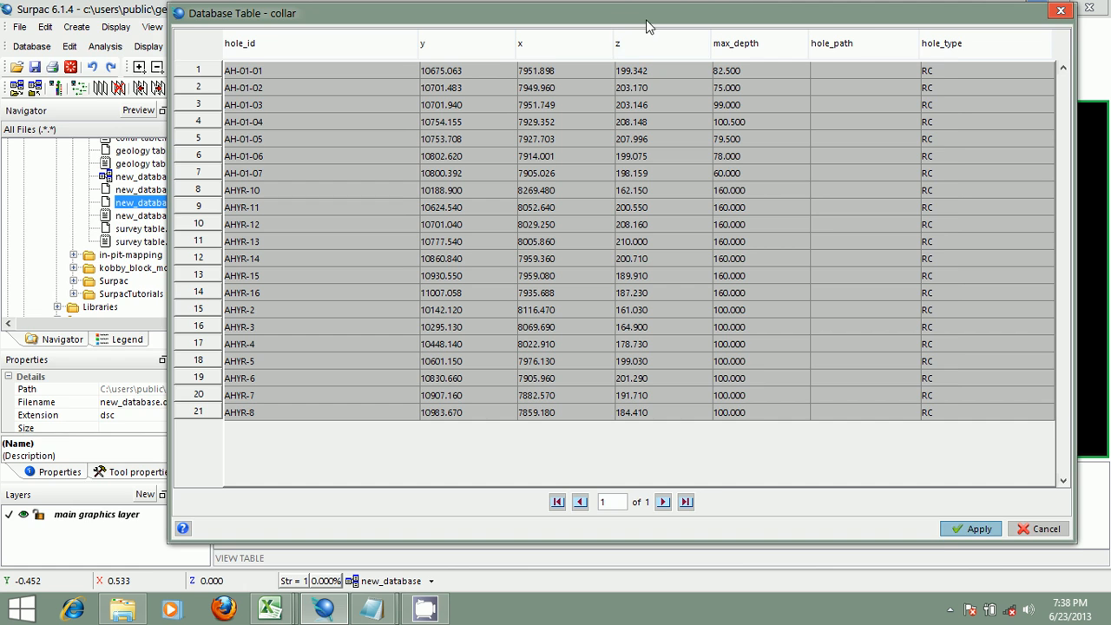
pyautogui.moveTo(646, 19); pyautogui.dragTo(517, 38)
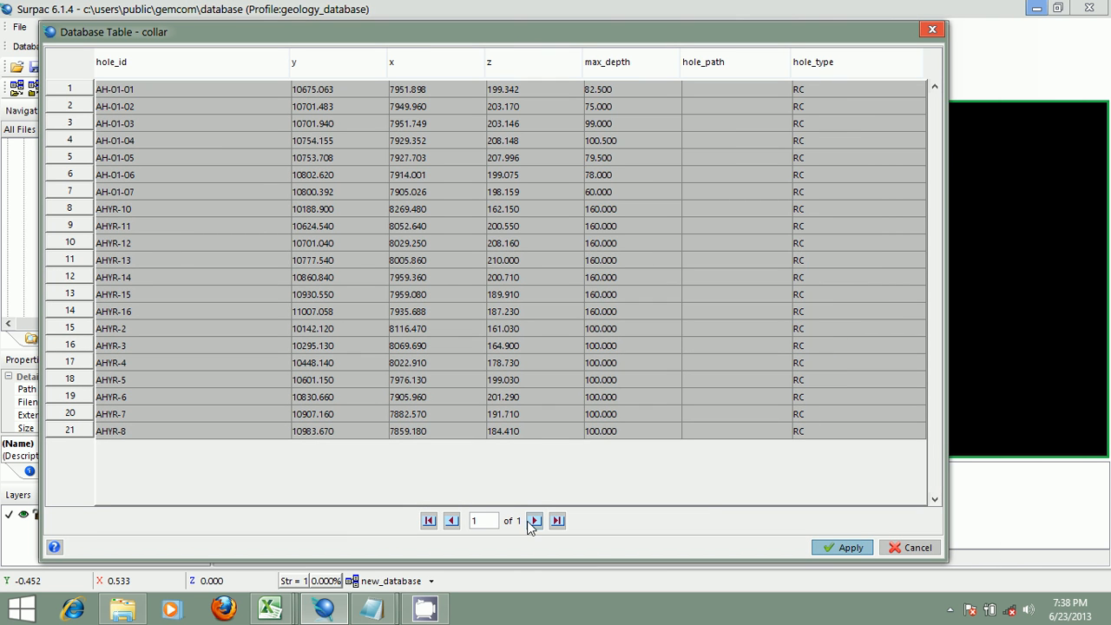
pyautogui.click(911, 546)
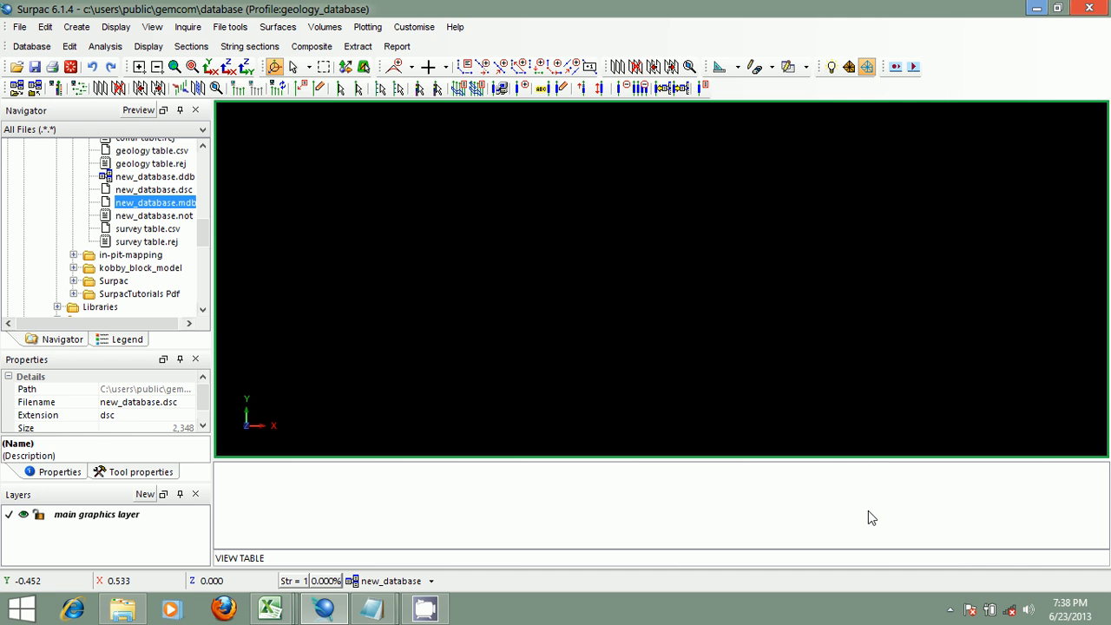
# - View collar table rows constrained to max_depth equal to 100 using all fields in the row template
pyautogui.click(70, 48)
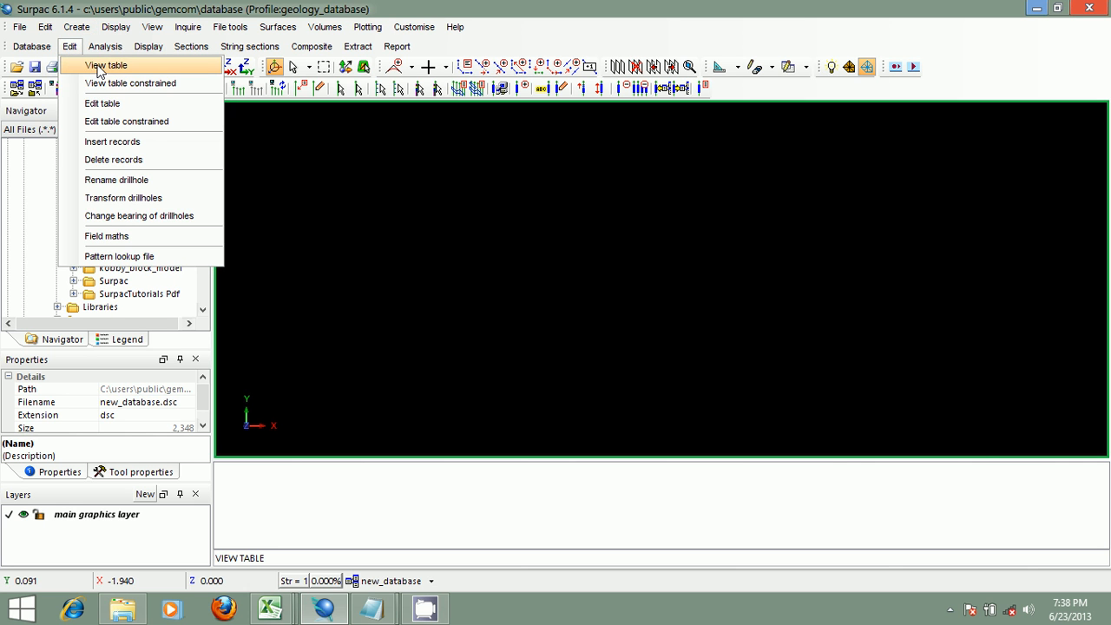
pyautogui.click(112, 84)
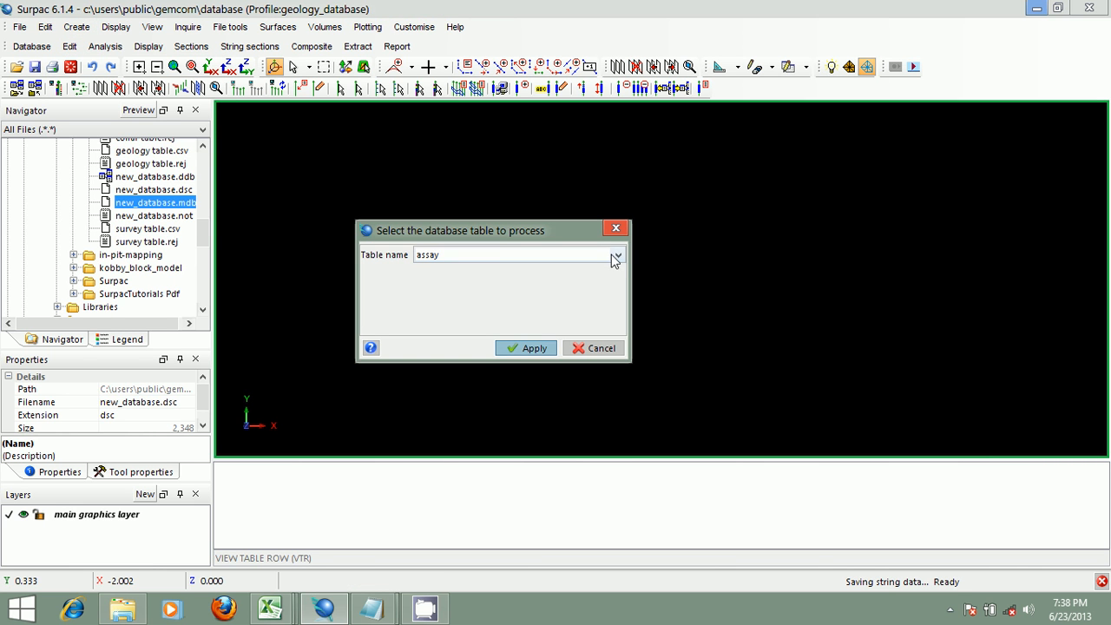
pyautogui.click(614, 255)
pyautogui.click(557, 289)
pyautogui.click(531, 348)
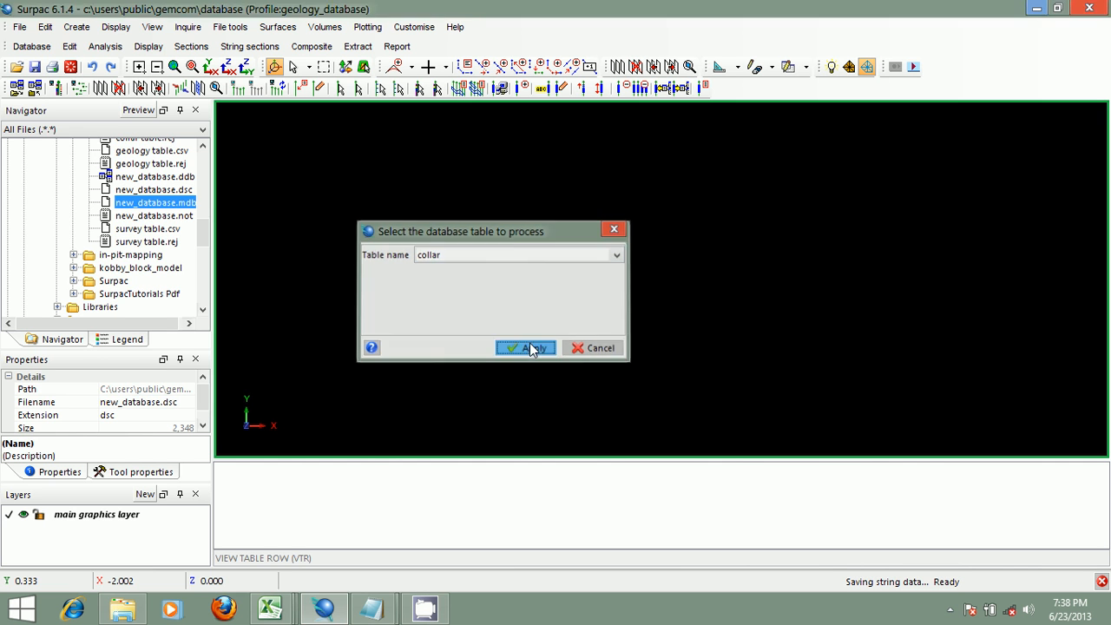
pyautogui.moveTo(443, 157); pyautogui.dragTo(563, 147)
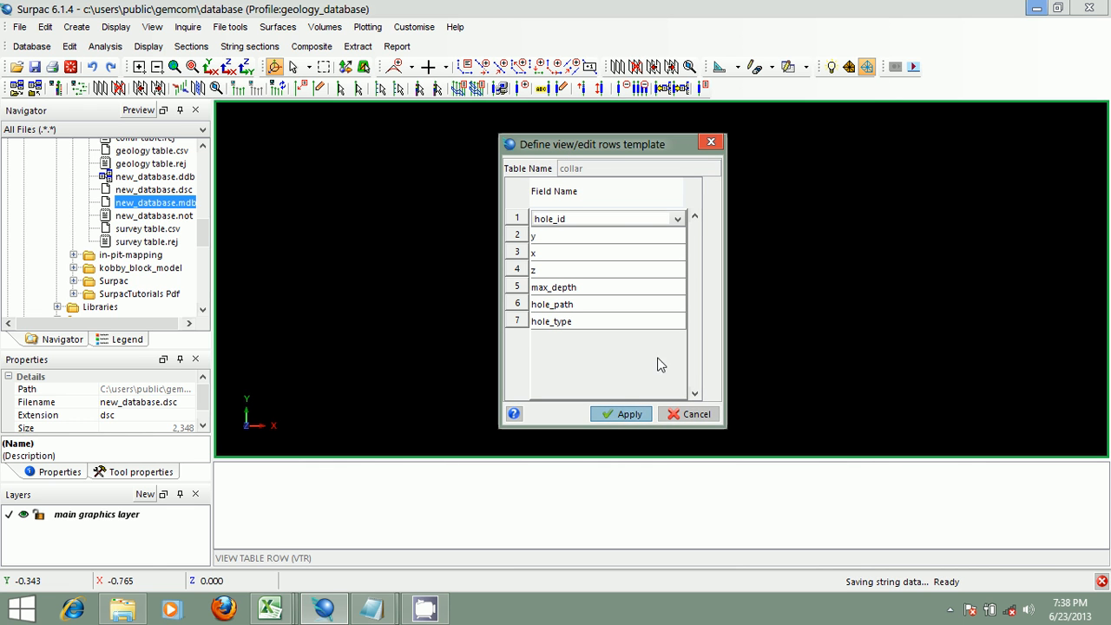
pyautogui.click(622, 414)
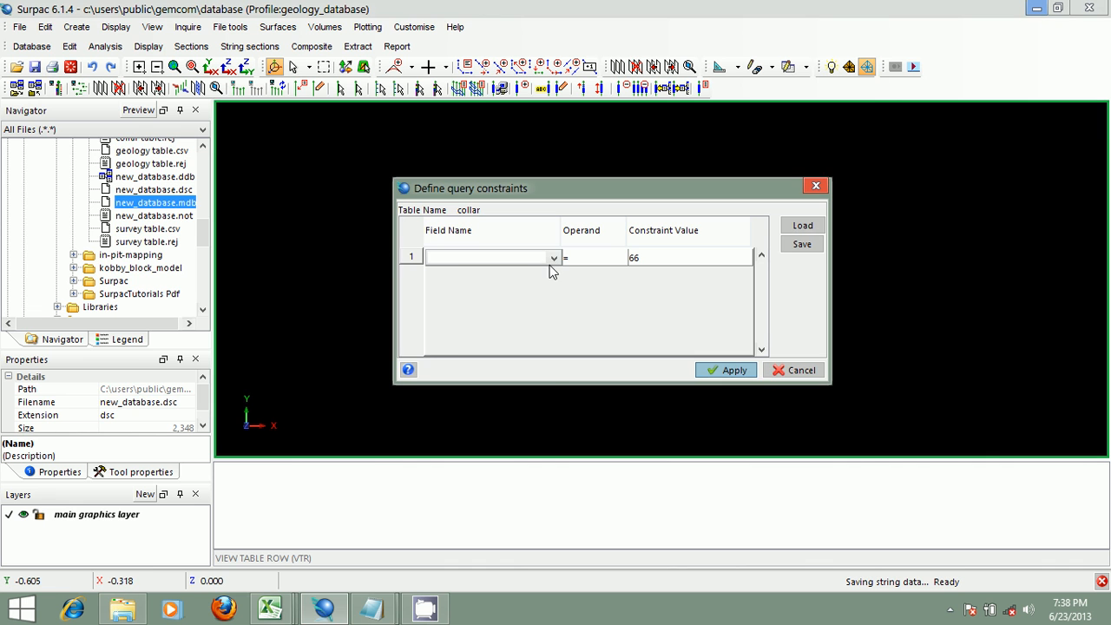
pyautogui.click(552, 259)
pyautogui.click(512, 348)
pyautogui.click(650, 258)
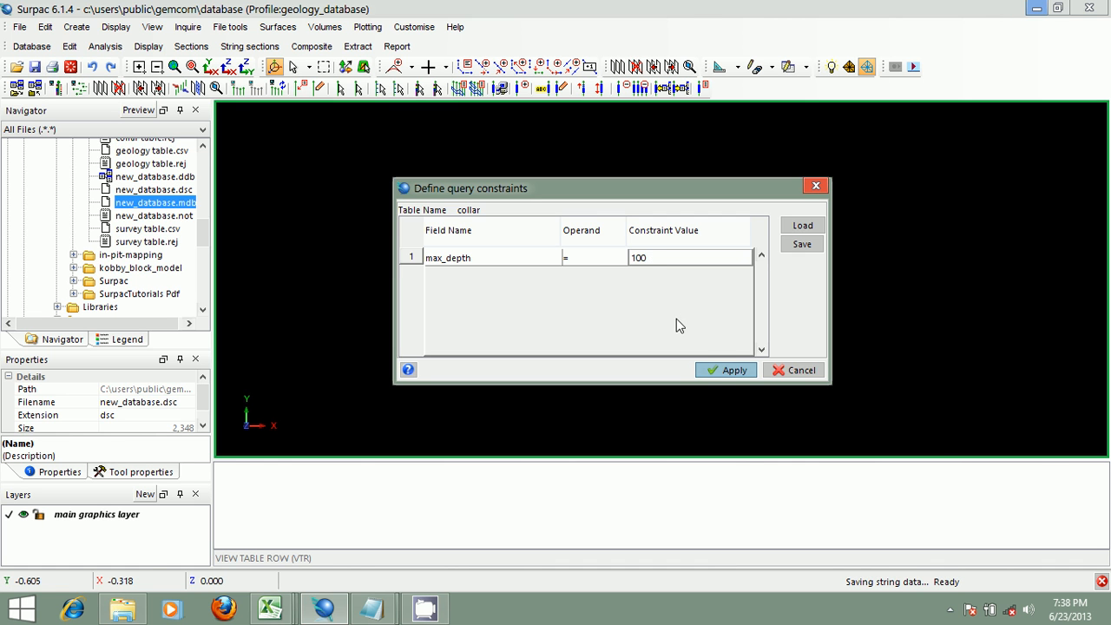
pyautogui.click(725, 370)
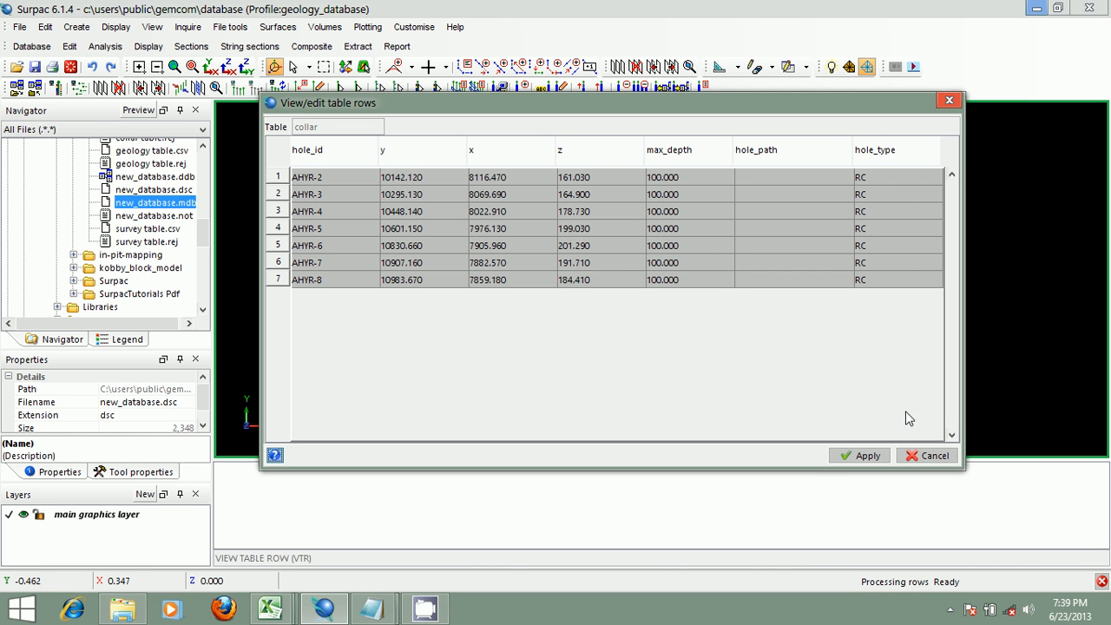
pyautogui.click(931, 455)
# - Open the collar table for editing without query constraints
pyautogui.click(70, 46)
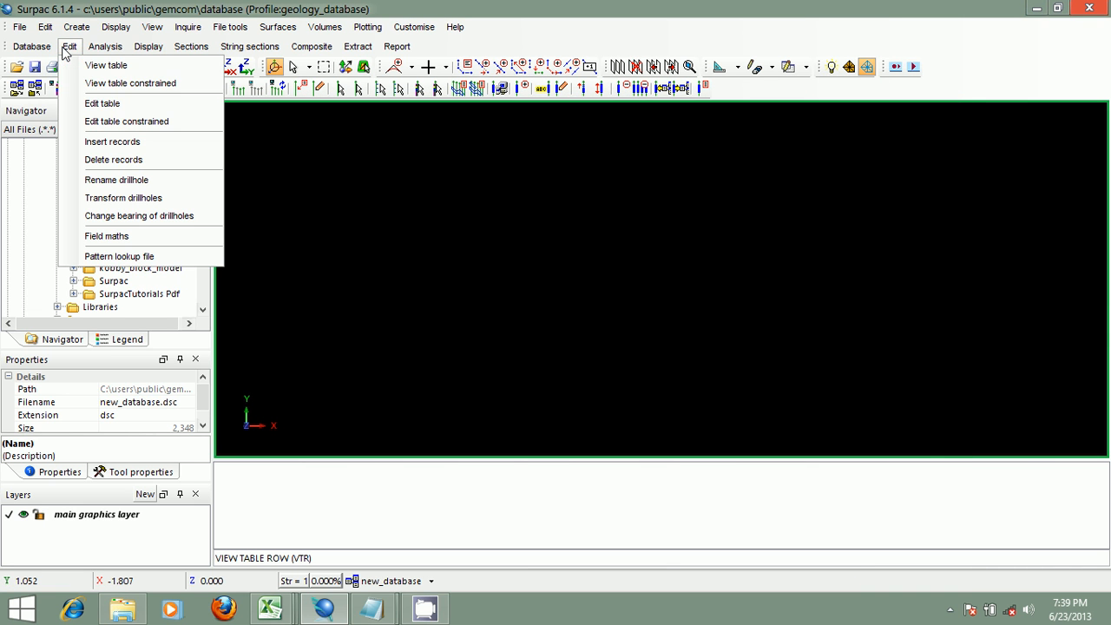
pyautogui.click(124, 106)
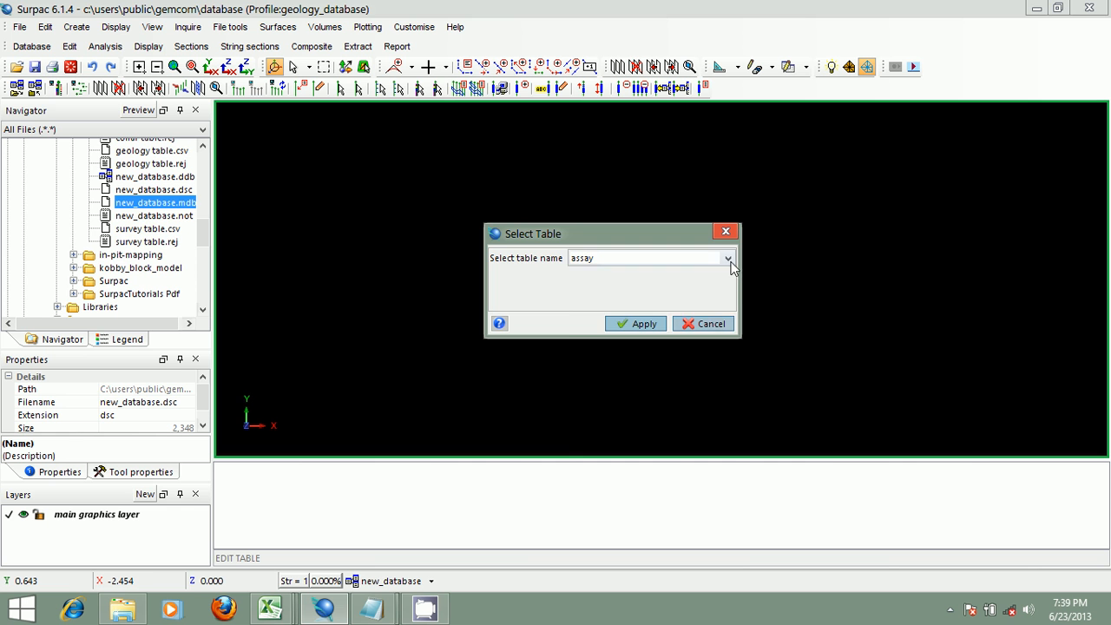
pyautogui.click(729, 258)
pyautogui.click(675, 288)
pyautogui.click(639, 323)
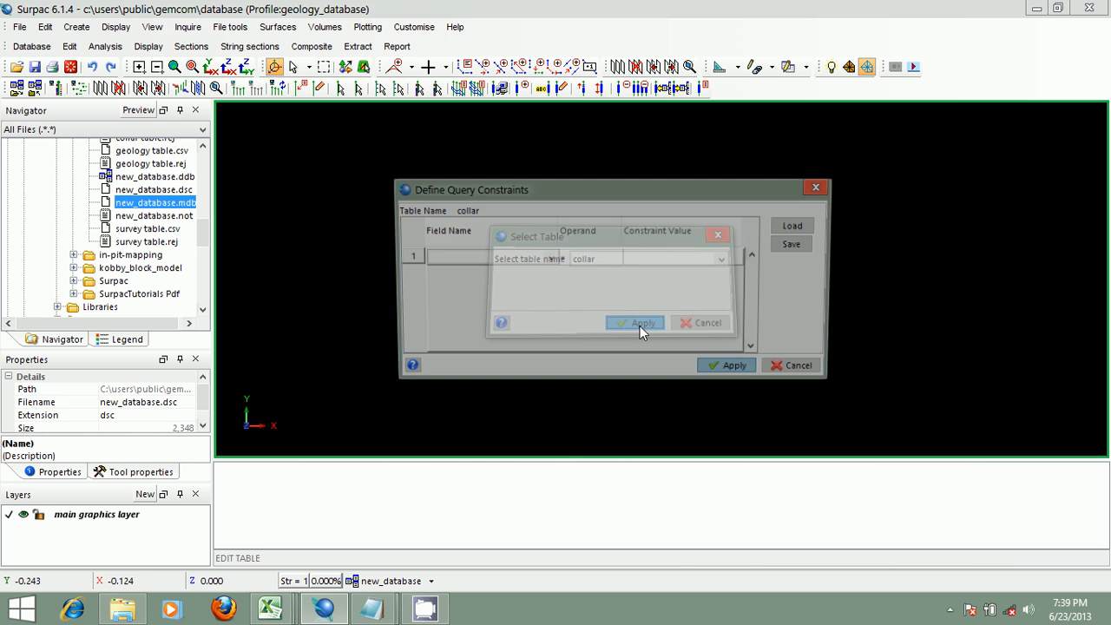
pyautogui.click(729, 367)
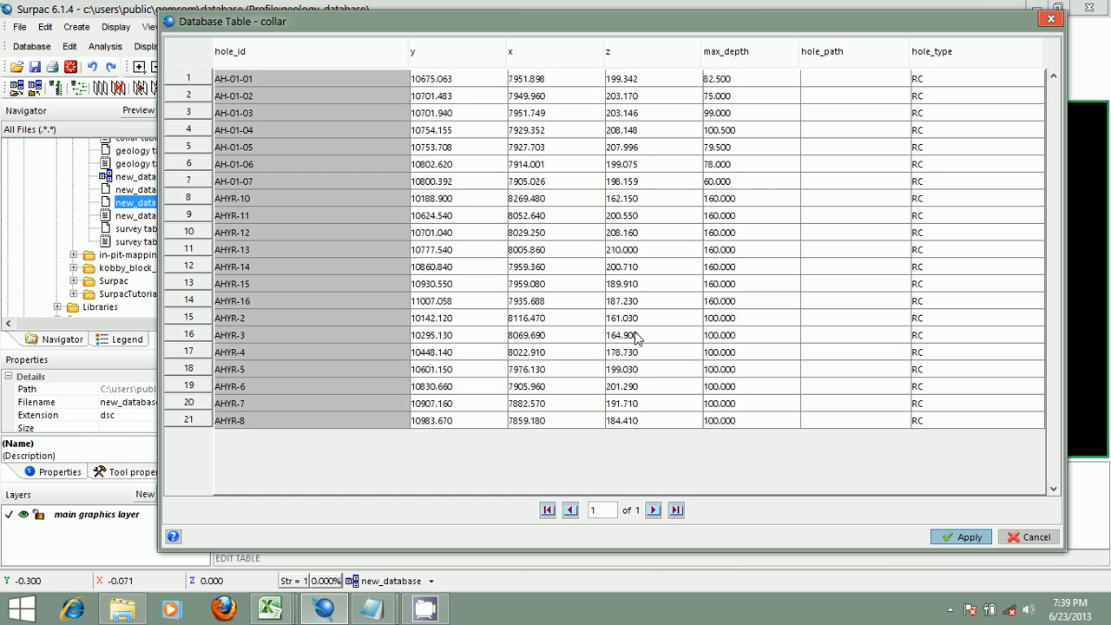
# - Inspect cells of the collar table in the edit window, then close it without applying any changes
pyautogui.click(460, 78)
pyautogui.click(557, 85)
pyautogui.click(638, 84)
pyautogui.click(736, 82)
pyautogui.click(826, 85)
pyautogui.click(918, 77)
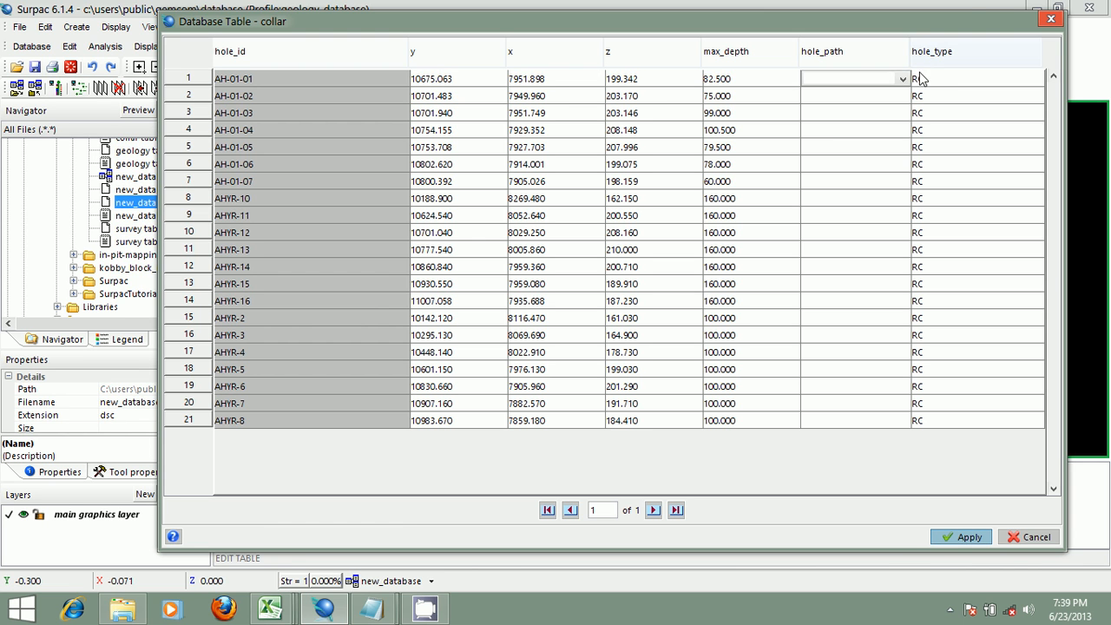
pyautogui.click(920, 78)
pyautogui.click(745, 83)
pyautogui.click(625, 82)
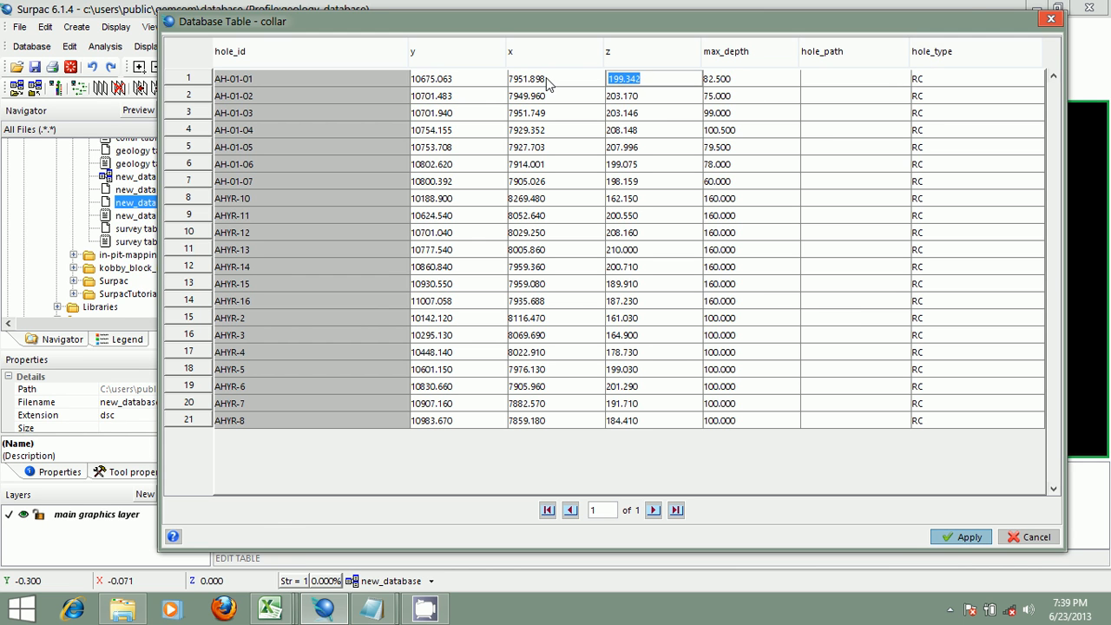
pyautogui.click(557, 85)
pyautogui.click(455, 84)
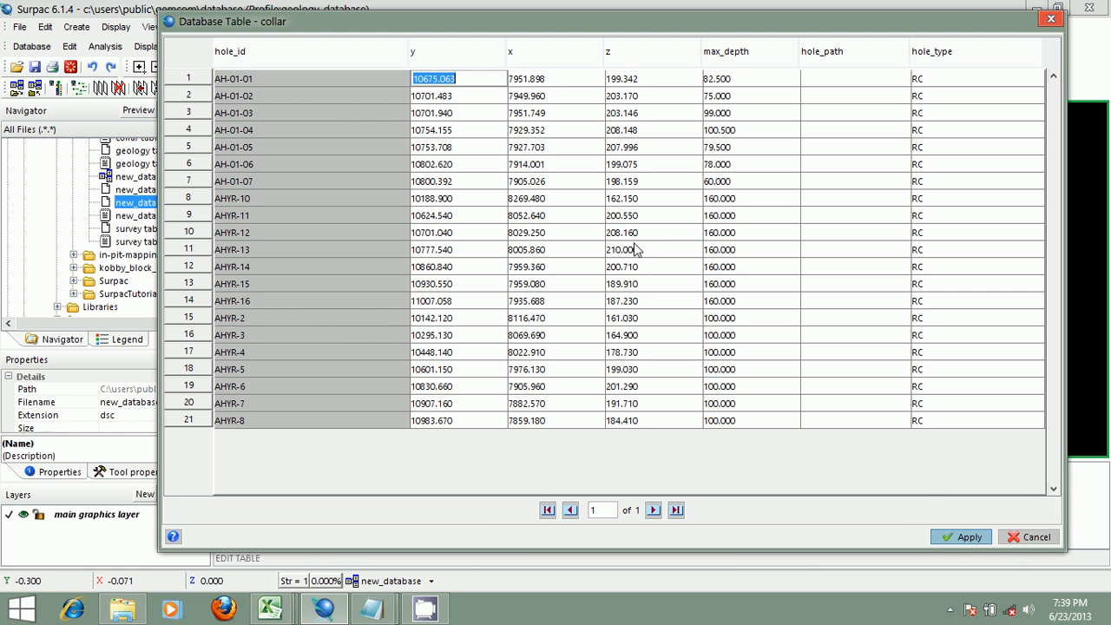
pyautogui.click(549, 81)
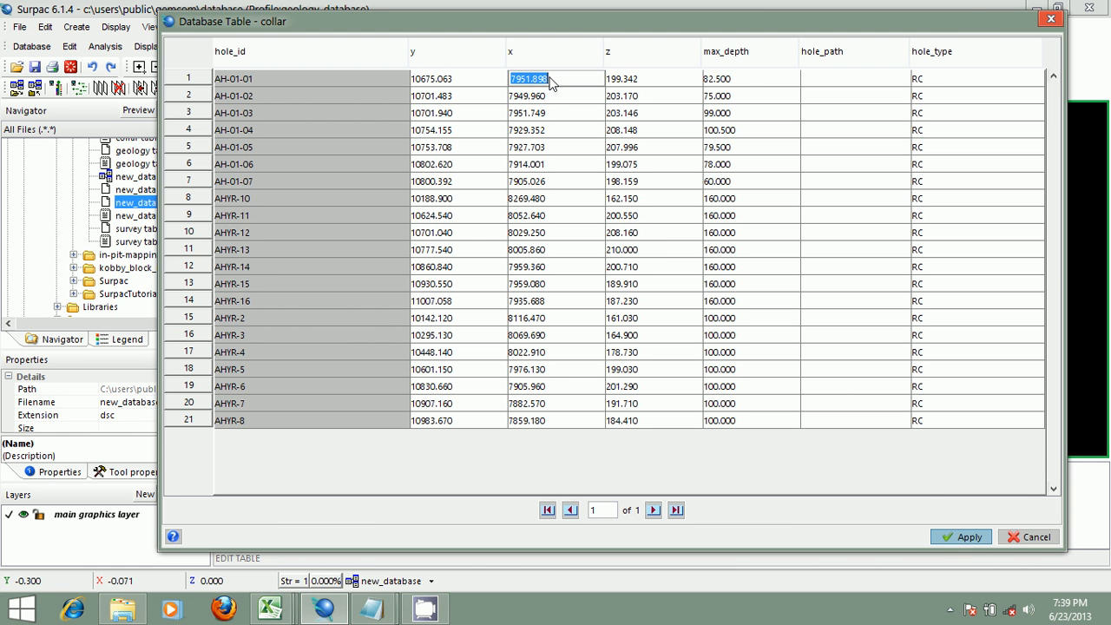
pyautogui.click(455, 84)
pyautogui.click(461, 101)
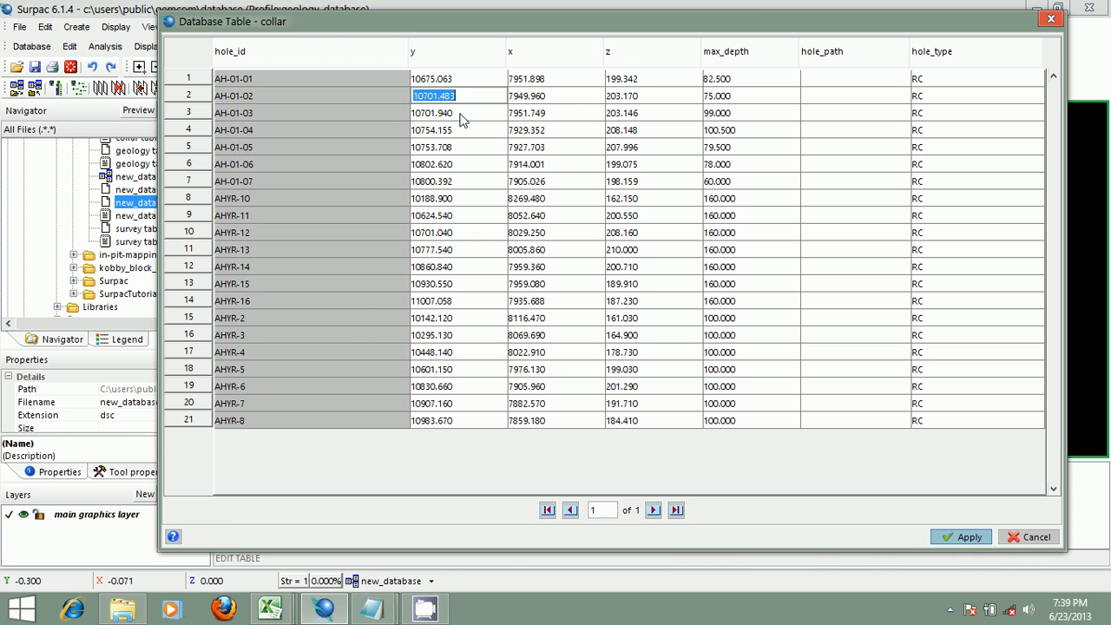
pyautogui.click(461, 120)
pyautogui.click(460, 80)
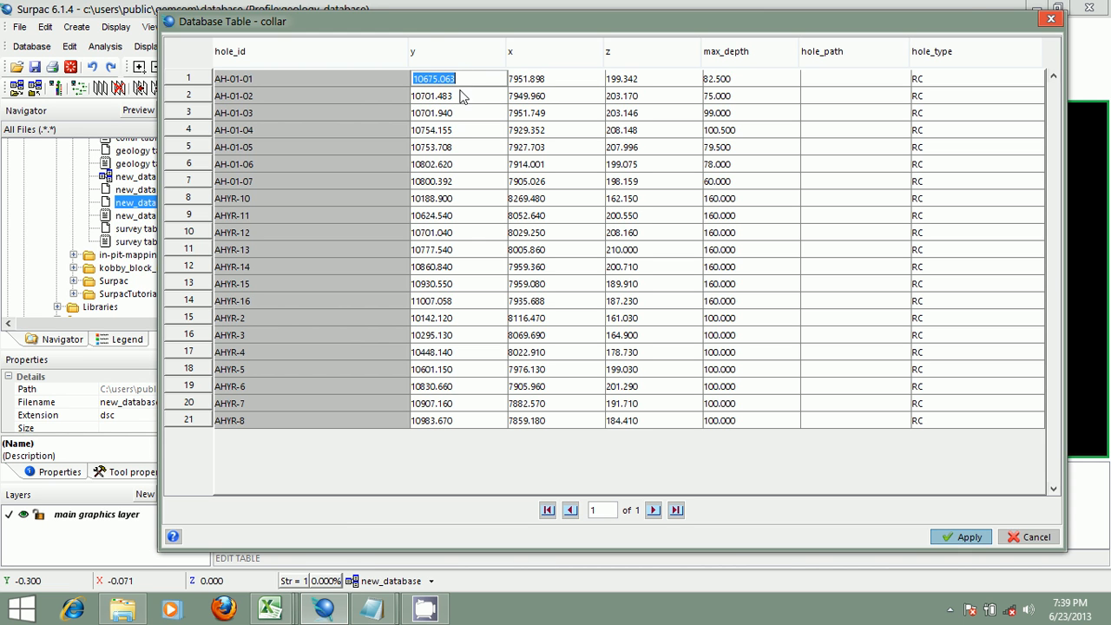
pyautogui.click(461, 95)
pyautogui.click(464, 113)
pyautogui.click(466, 130)
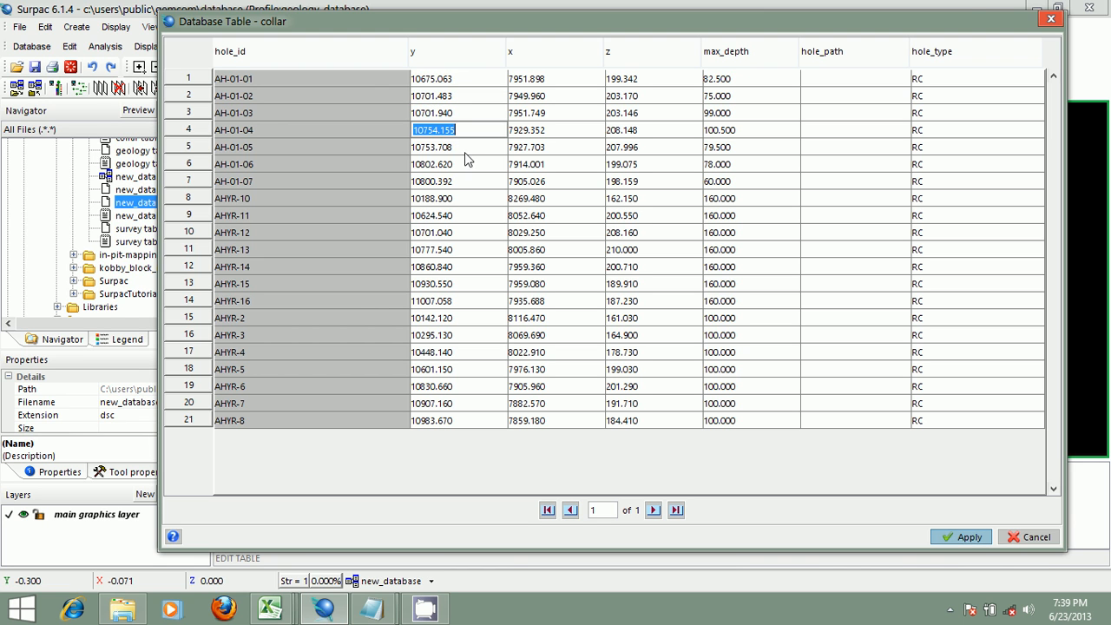
pyautogui.click(568, 130)
pyautogui.click(566, 130)
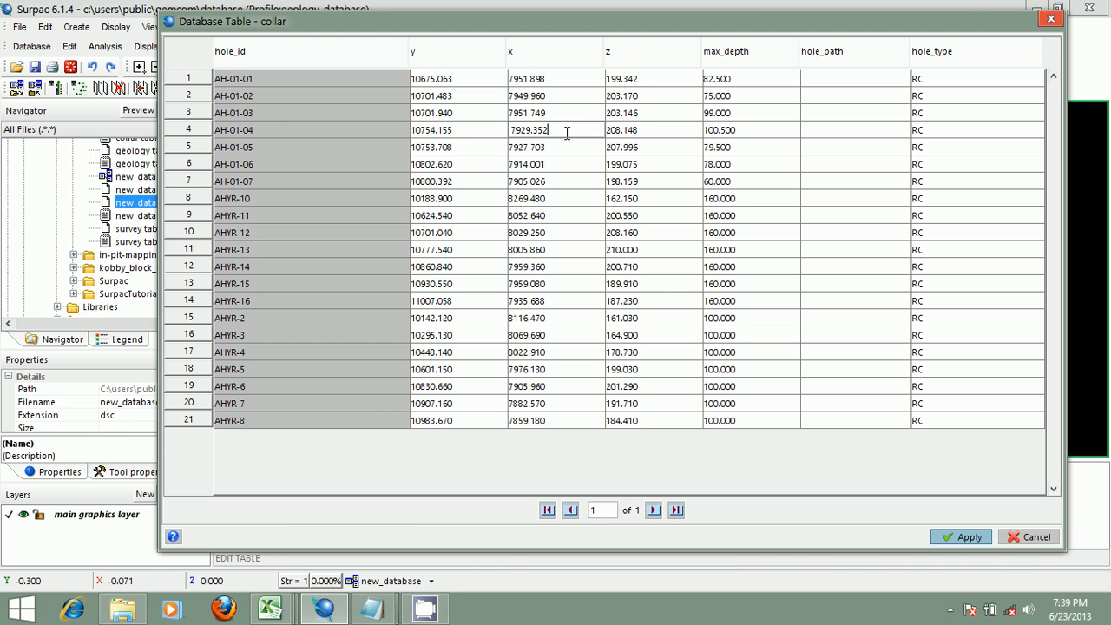
pyautogui.click(548, 80)
pyautogui.click(552, 79)
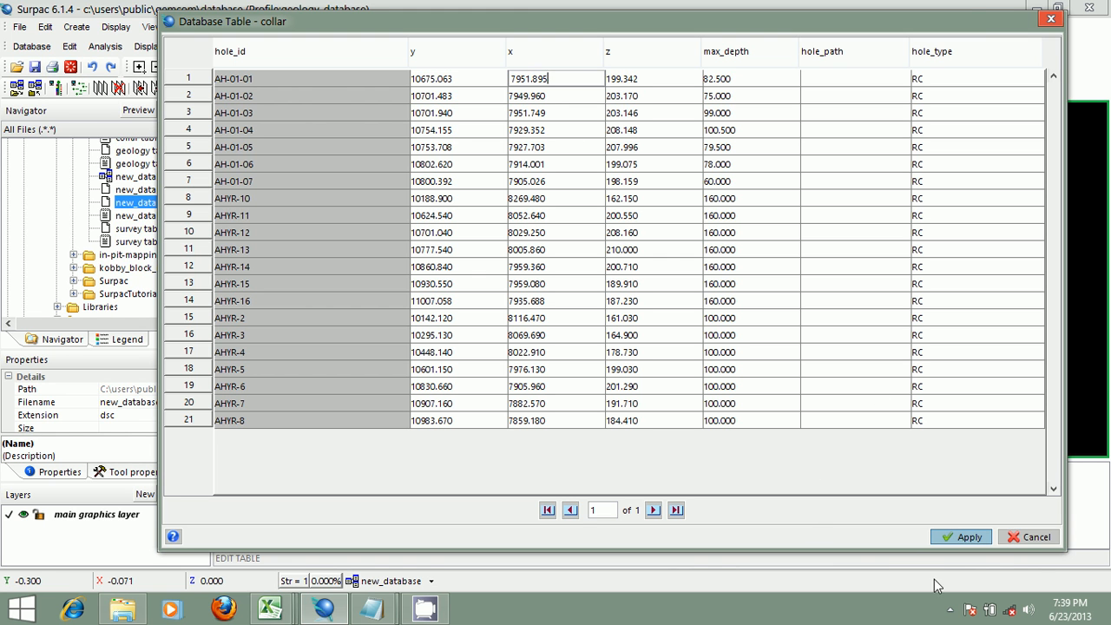
pyautogui.click(1026, 538)
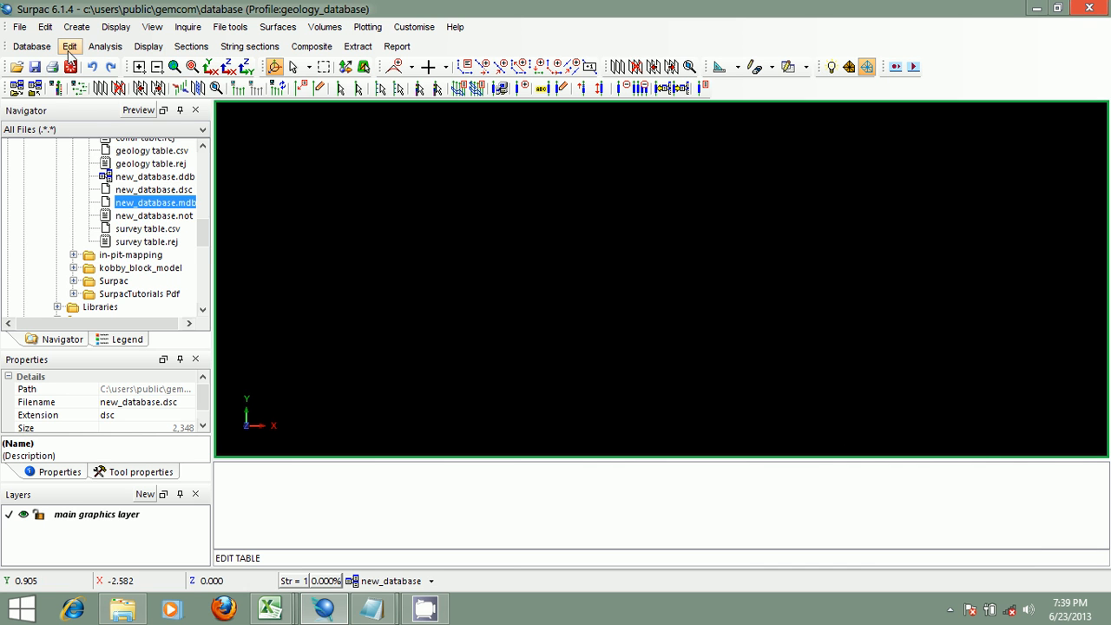
# - Open Insert records for the assay table, review its row template fields, and cancel the command
pyautogui.click(69, 49)
pyautogui.click(145, 143)
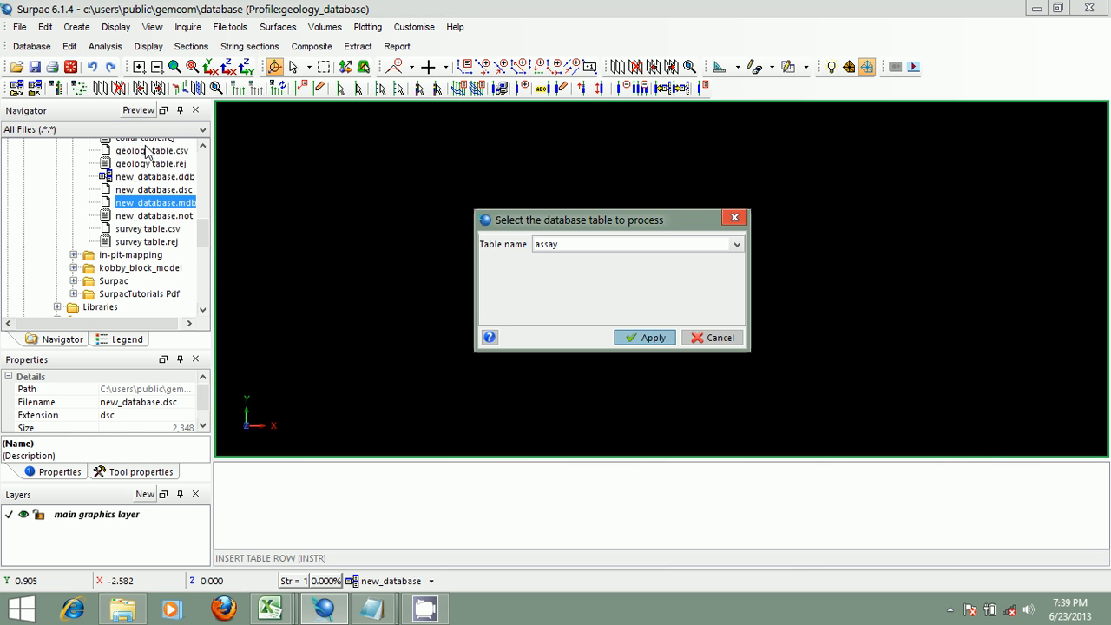
pyautogui.click(737, 247)
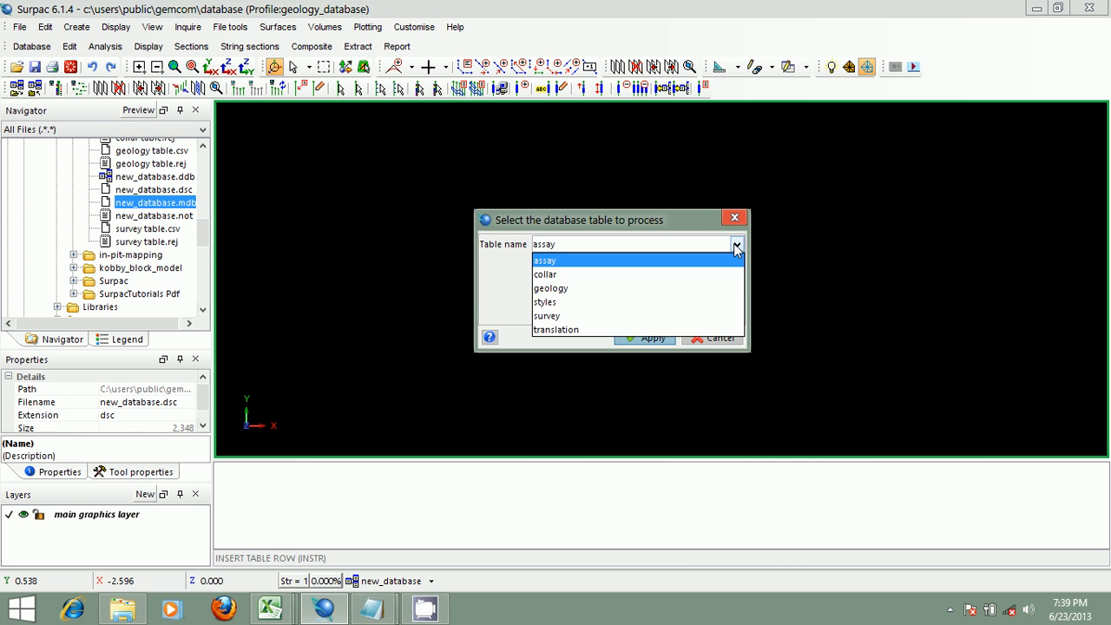
pyautogui.click(711, 260)
pyautogui.click(654, 338)
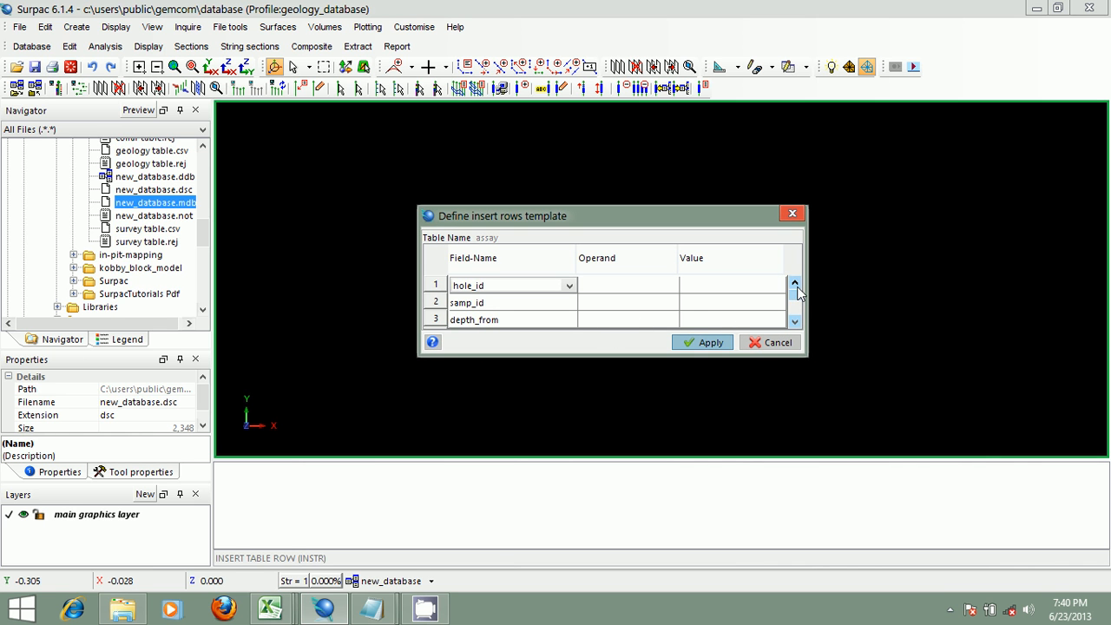
pyautogui.scroll(-2, 797, 293)
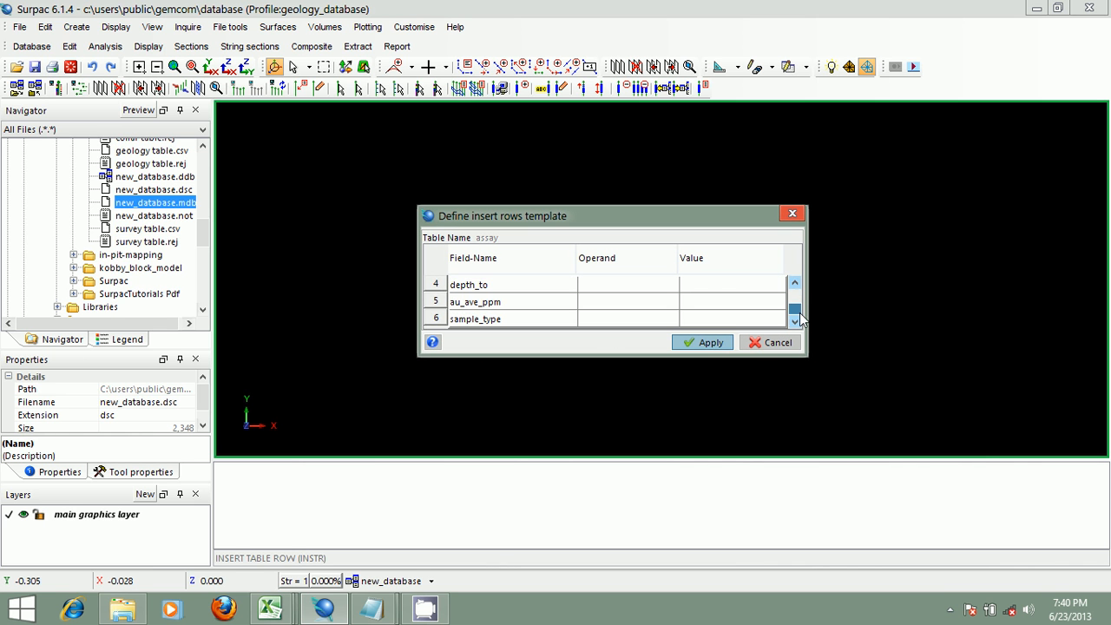
pyautogui.rightClick(434, 319)
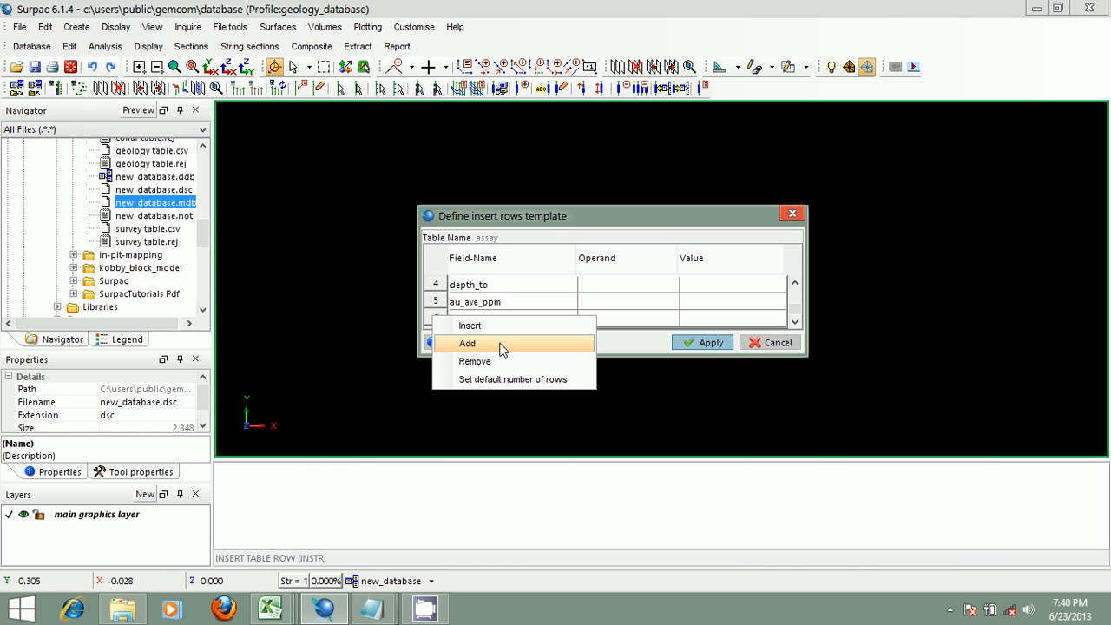
pyautogui.click(536, 205)
pyautogui.click(750, 343)
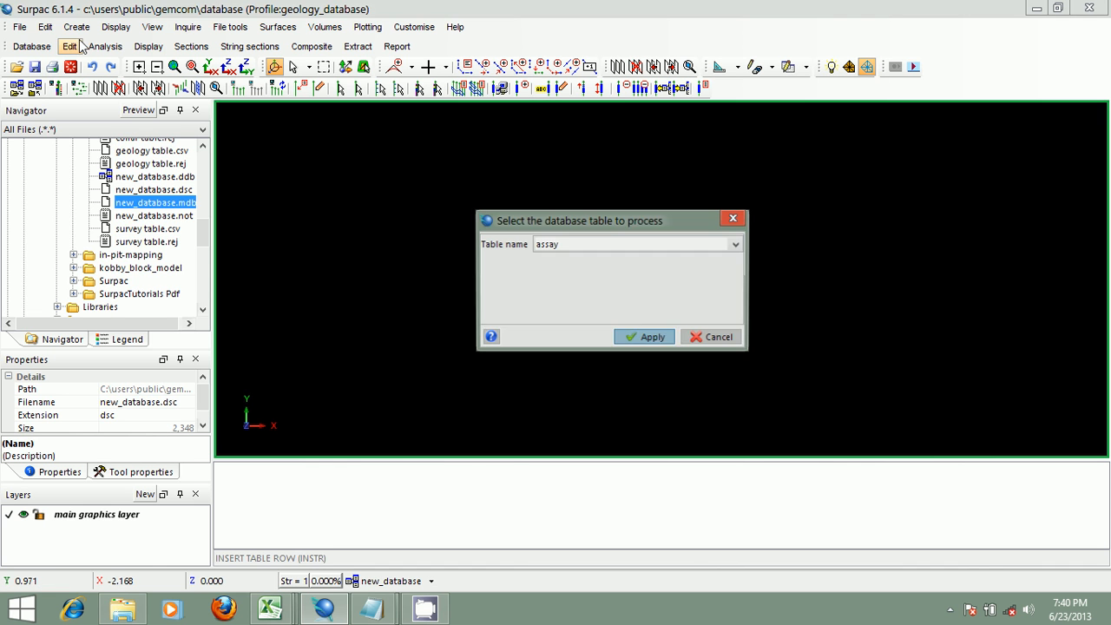
pyautogui.click(715, 338)
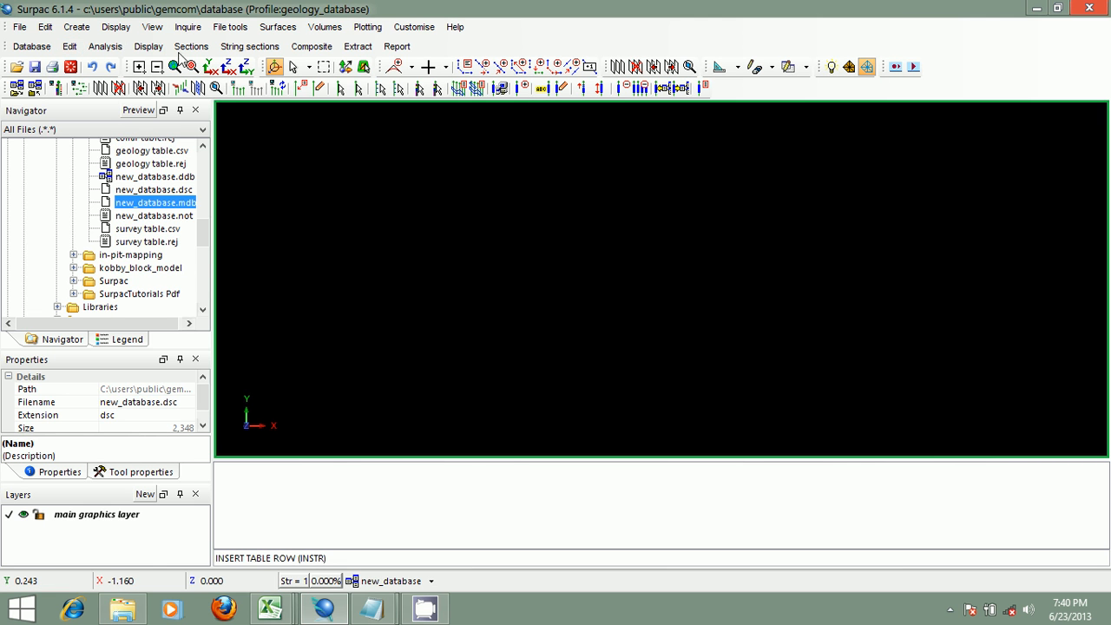
# - Open the Rename drillhole and Transform drillholes dialogs in turn and cancel each without entering values
pyautogui.click(70, 46)
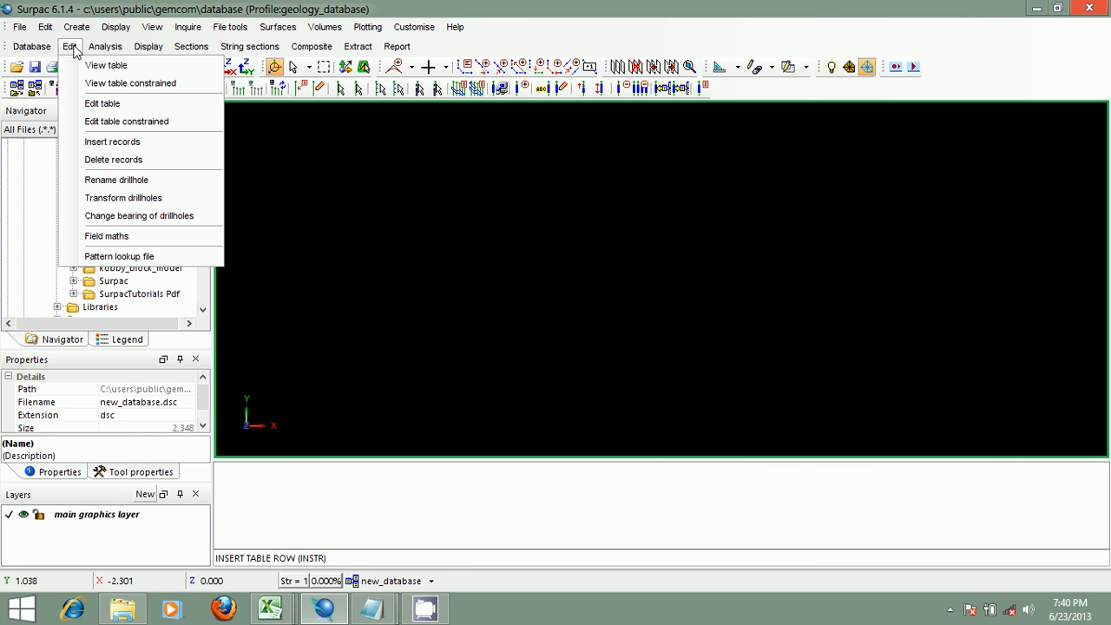
pyautogui.click(131, 179)
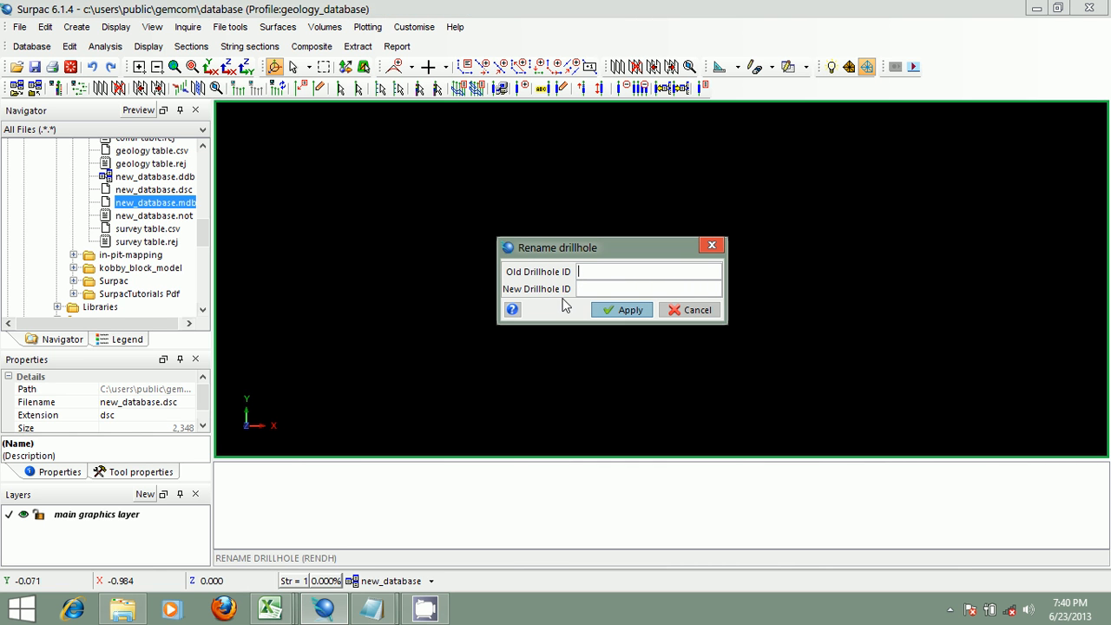
pyautogui.click(692, 310)
pyautogui.click(70, 46)
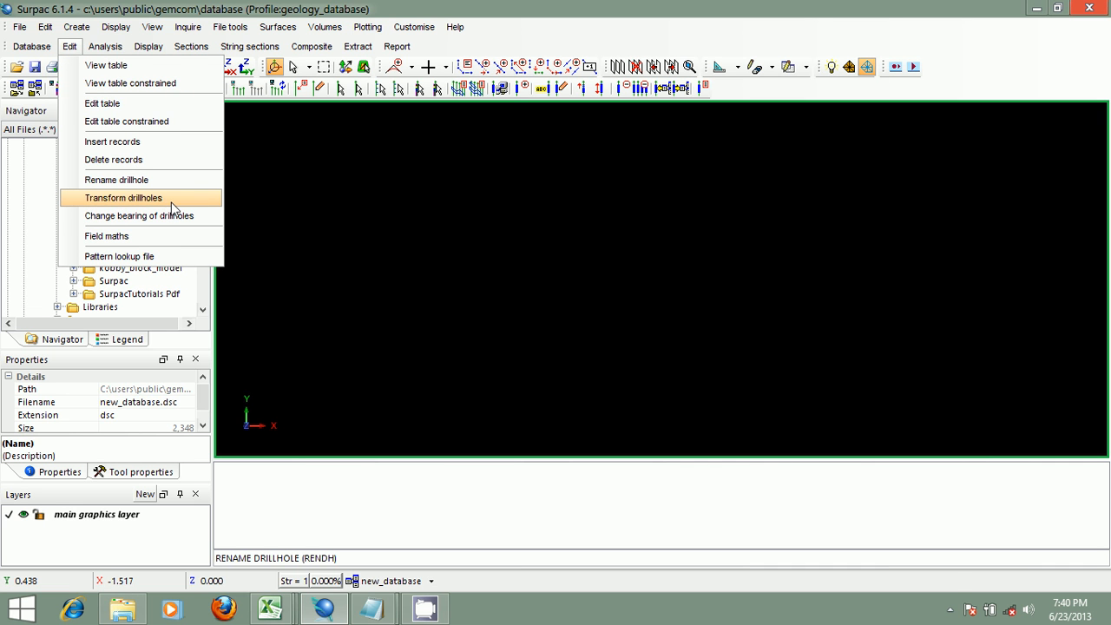
pyautogui.click(171, 200)
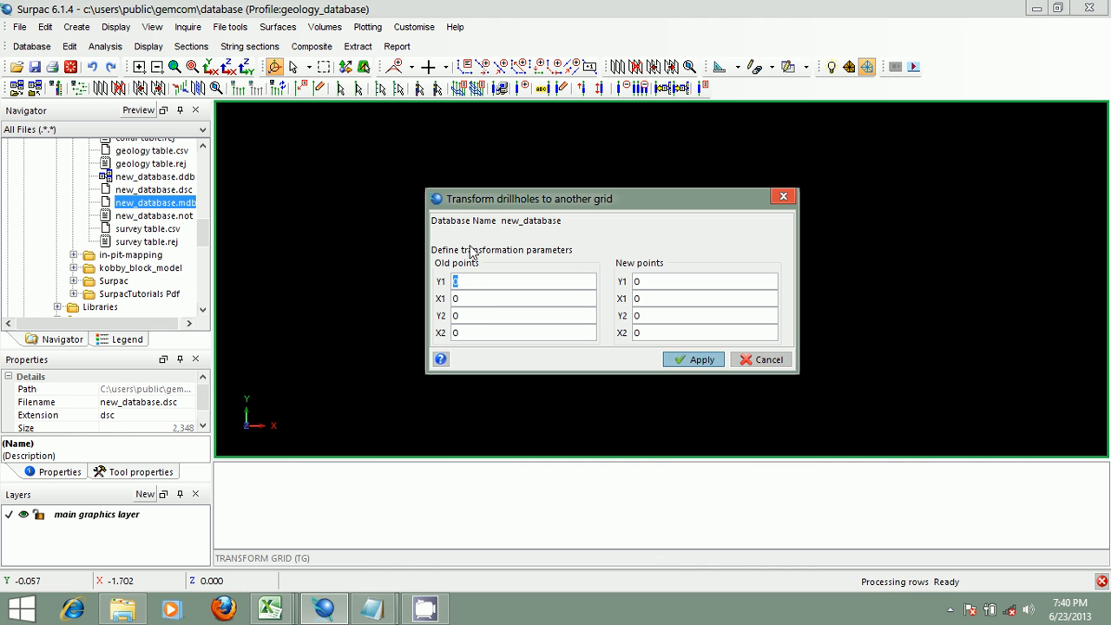
pyautogui.click(769, 359)
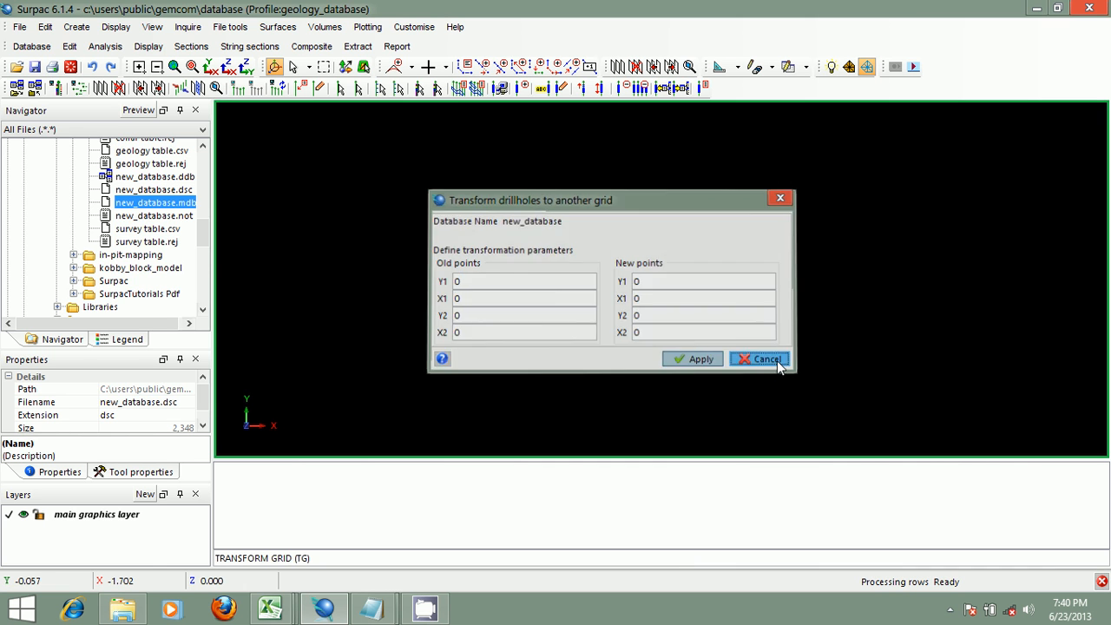
# - Open the Change bearing of drillholes dialog and cancel it without setting a bearing correction
pyautogui.click(69, 46)
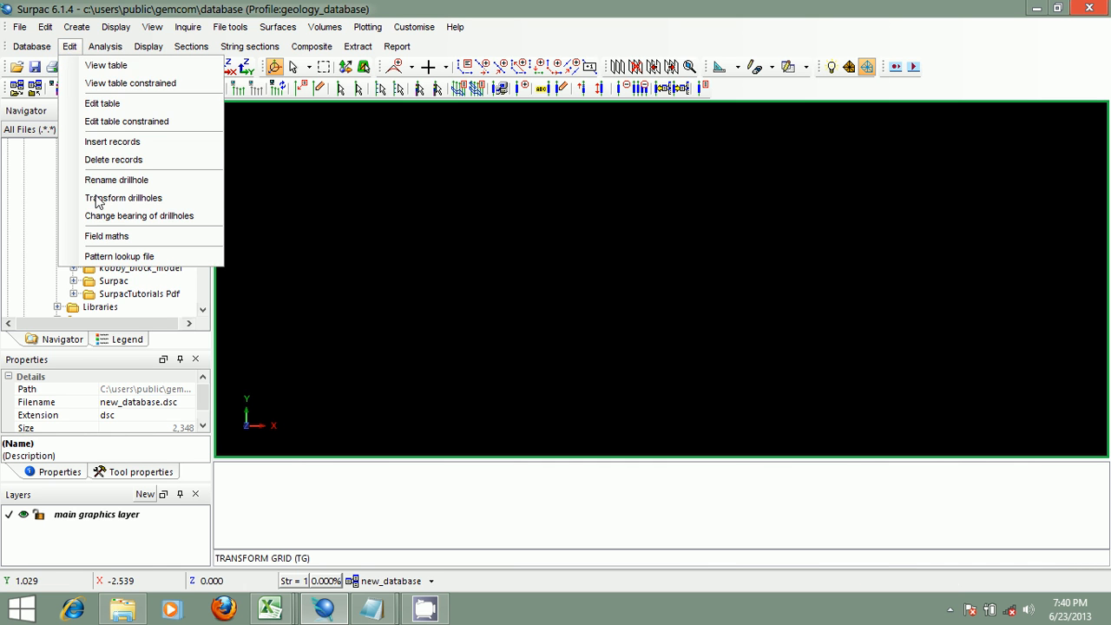
pyautogui.click(174, 217)
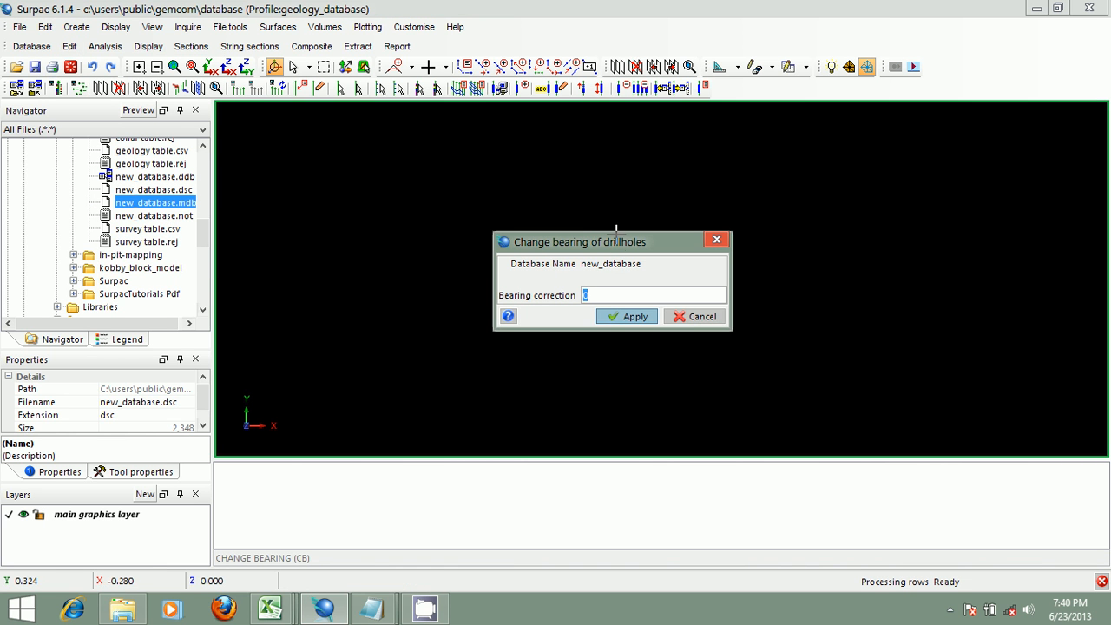
pyautogui.moveTo(616, 241); pyautogui.dragTo(553, 221)
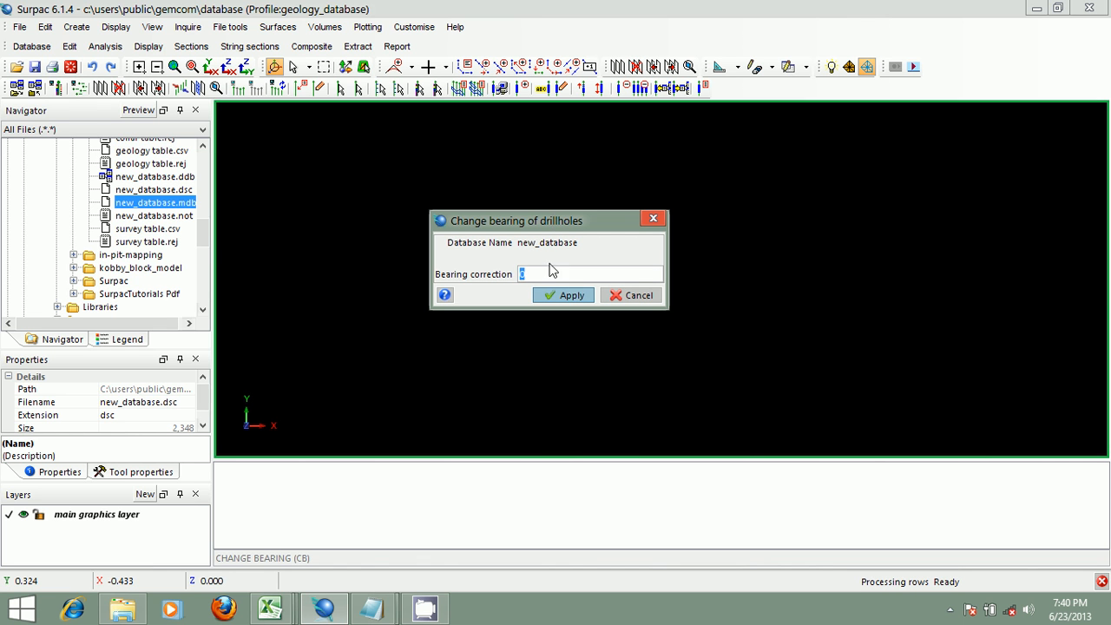
pyautogui.click(613, 296)
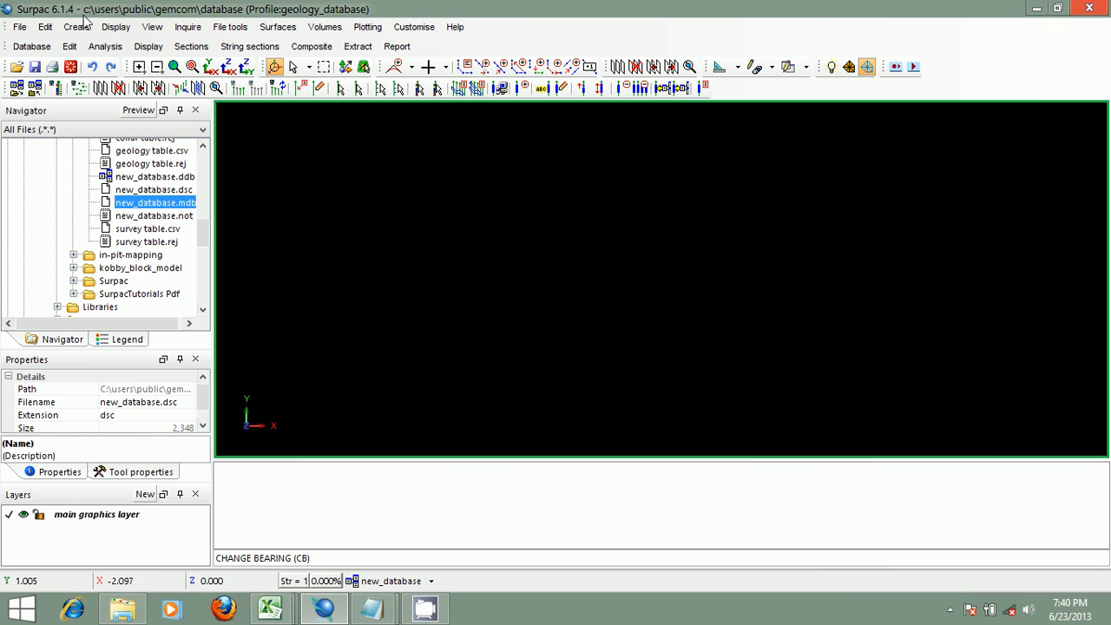
# - Try to connect to new_database.ddb, dismiss the error, and clear the message window
pyautogui.doubleClick(143, 177)
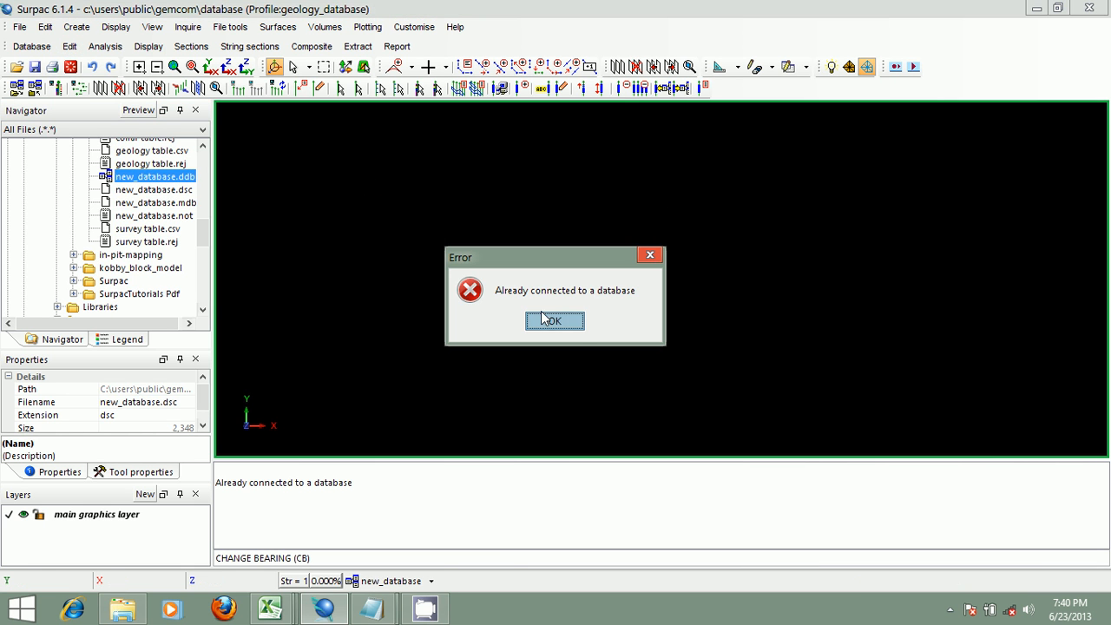
pyautogui.click(554, 319)
pyautogui.rightClick(422, 463)
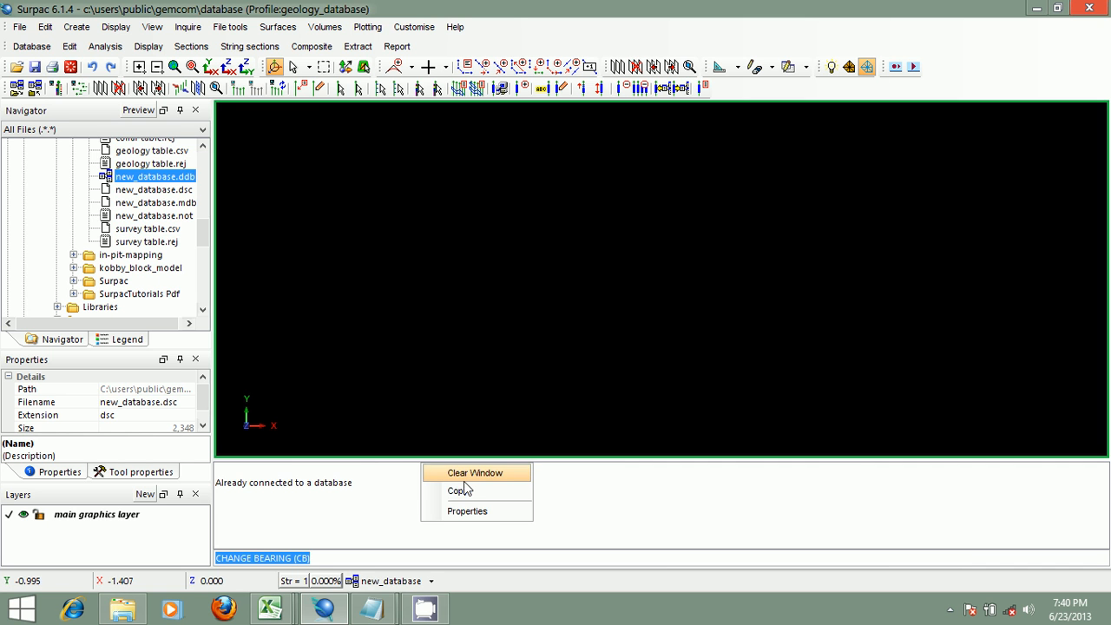
pyautogui.click(465, 474)
# - Display the drillholes of the connected database without constraints, rescaled to show all holes in plan view
pyautogui.click(431, 581)
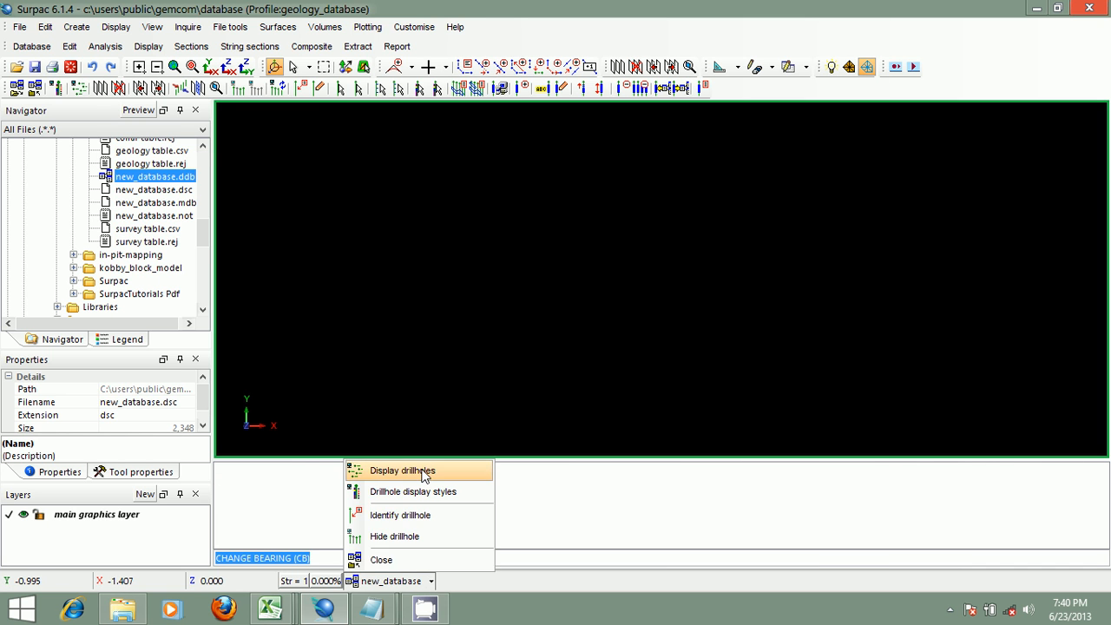
pyautogui.click(395, 468)
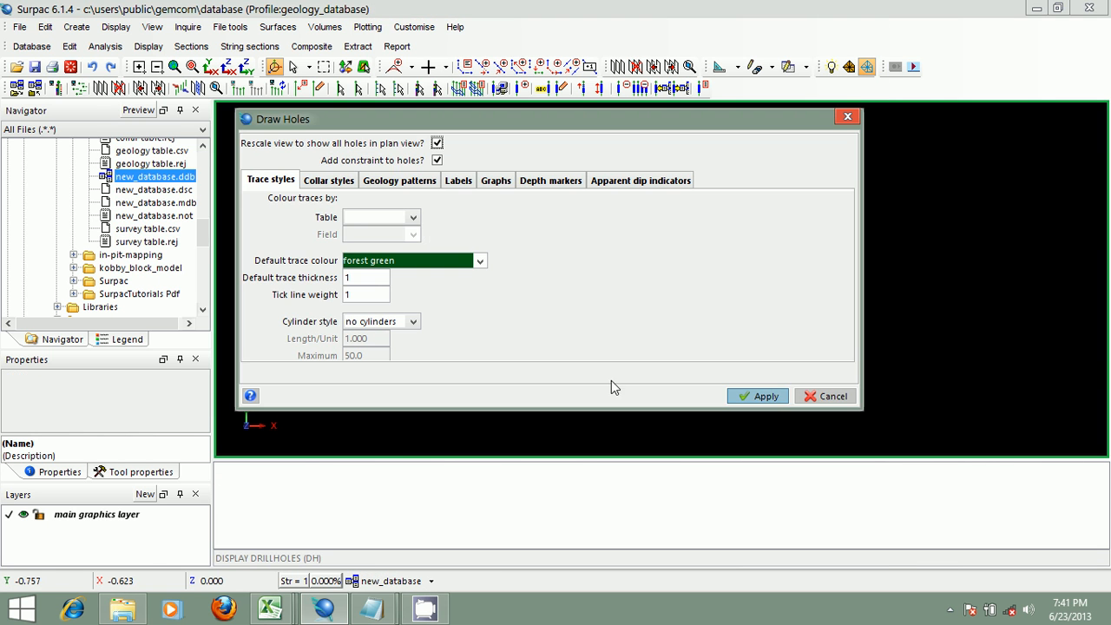
pyautogui.click(437, 159)
pyautogui.click(745, 396)
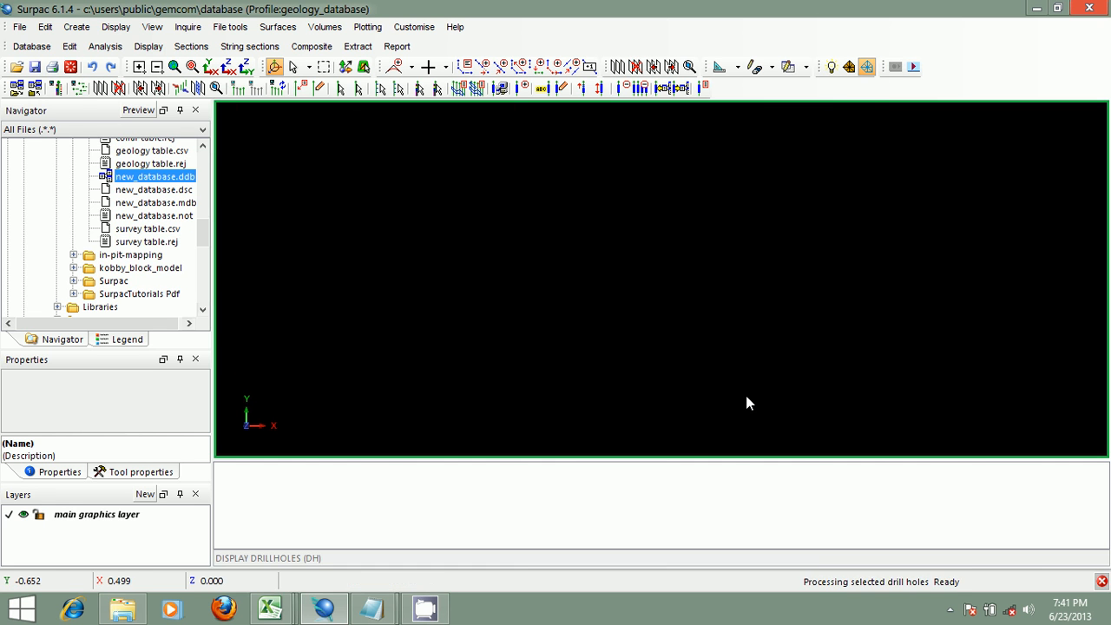
pyautogui.moveTo(715, 340); pyautogui.dragTo(686, 208)
pyautogui.scroll(5, 657, 275)
pyautogui.moveTo(699, 347); pyautogui.dragTo(653, 278)
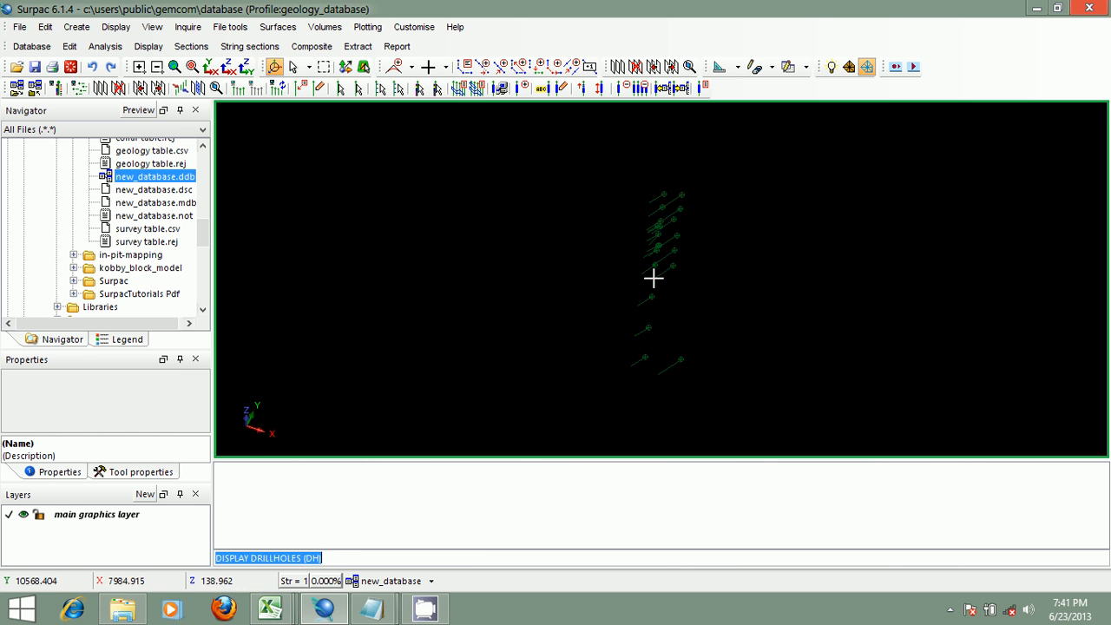
pyautogui.scroll(-5, 652, 278)
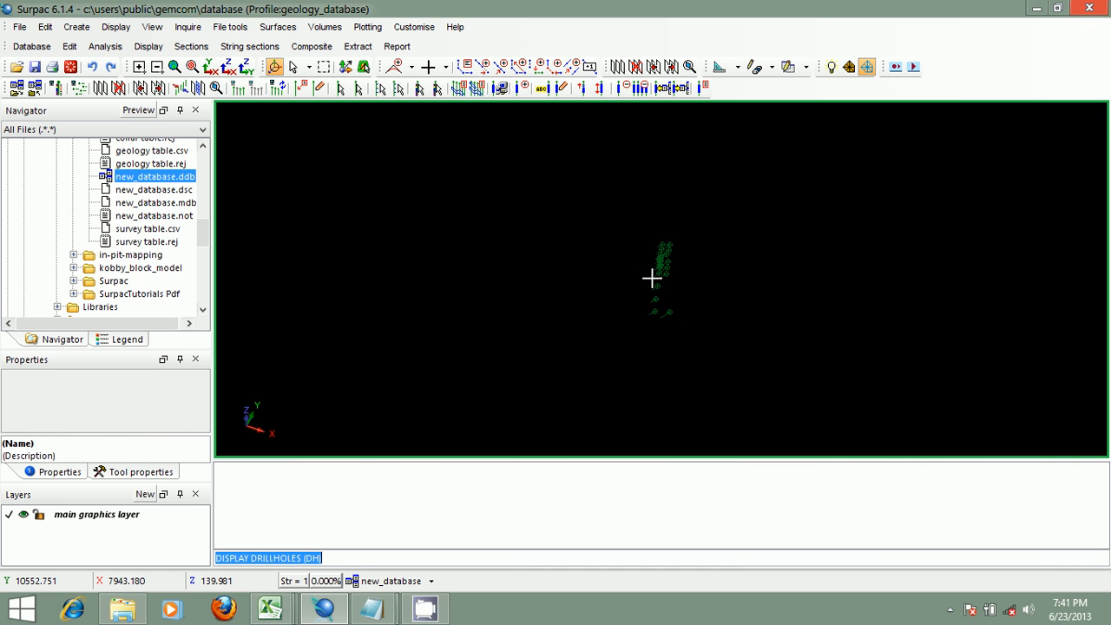
pyautogui.moveTo(652, 278); pyautogui.dragTo(715, 249)
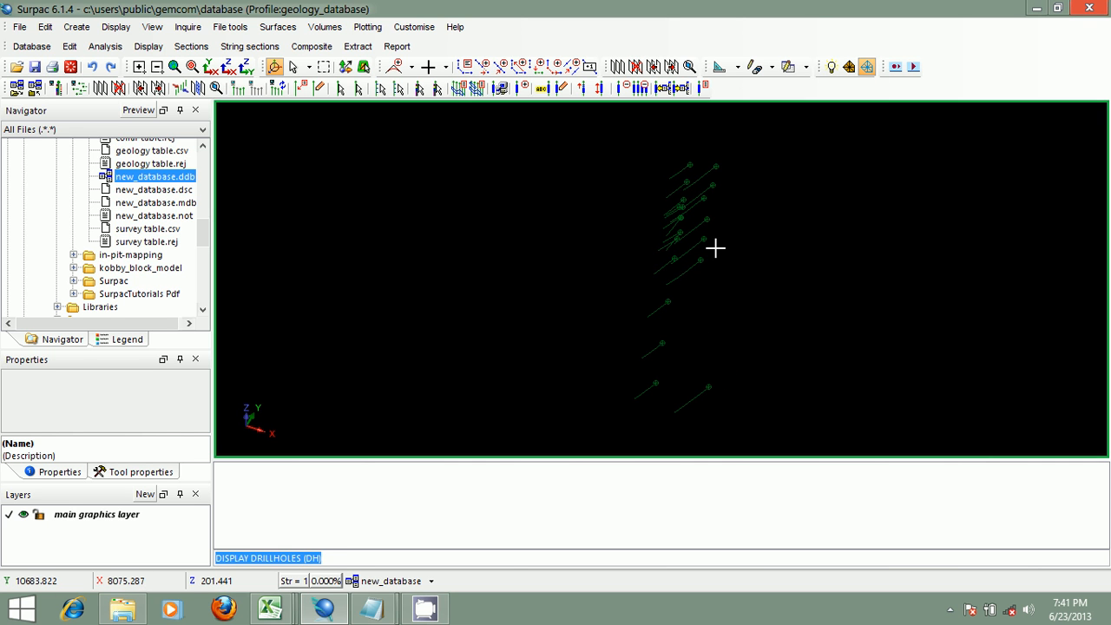
pyautogui.scroll(-2, 715, 248)
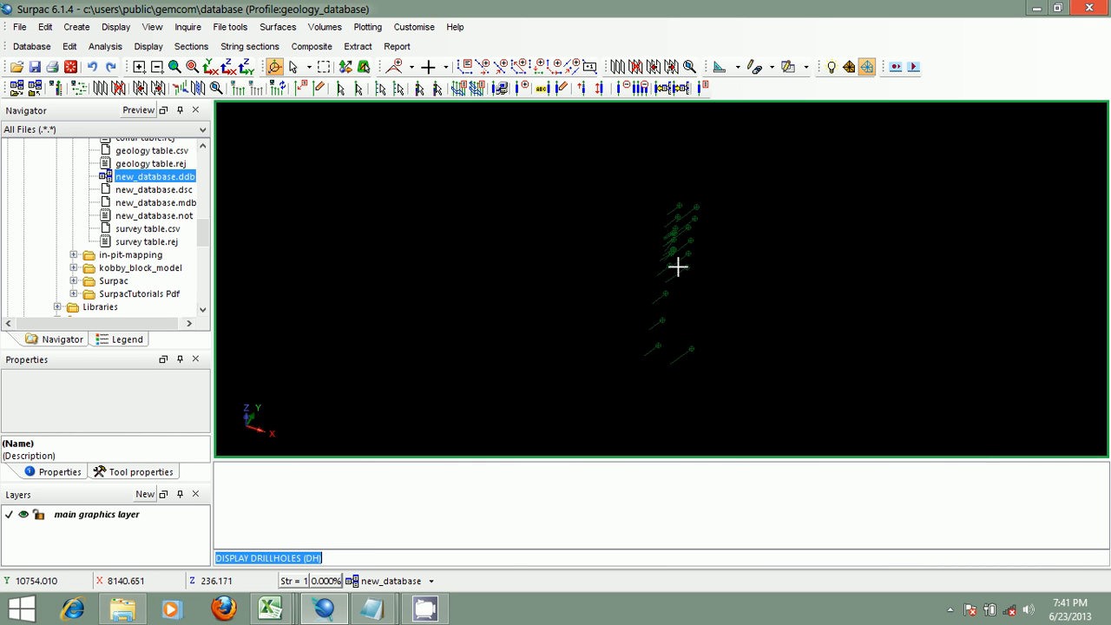
# - Zoom and pan around the displayed drillholes to inspect their layout in plan view
pyautogui.scroll(3, 651, 256)
pyautogui.scroll(-3, 659, 247)
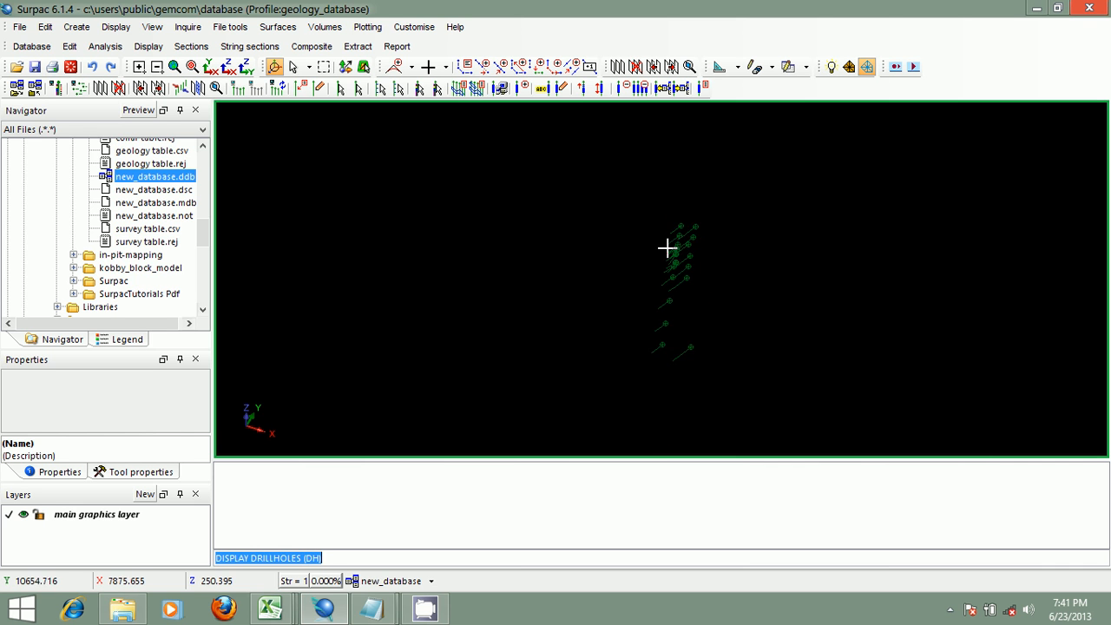
pyautogui.scroll(4, 676, 249)
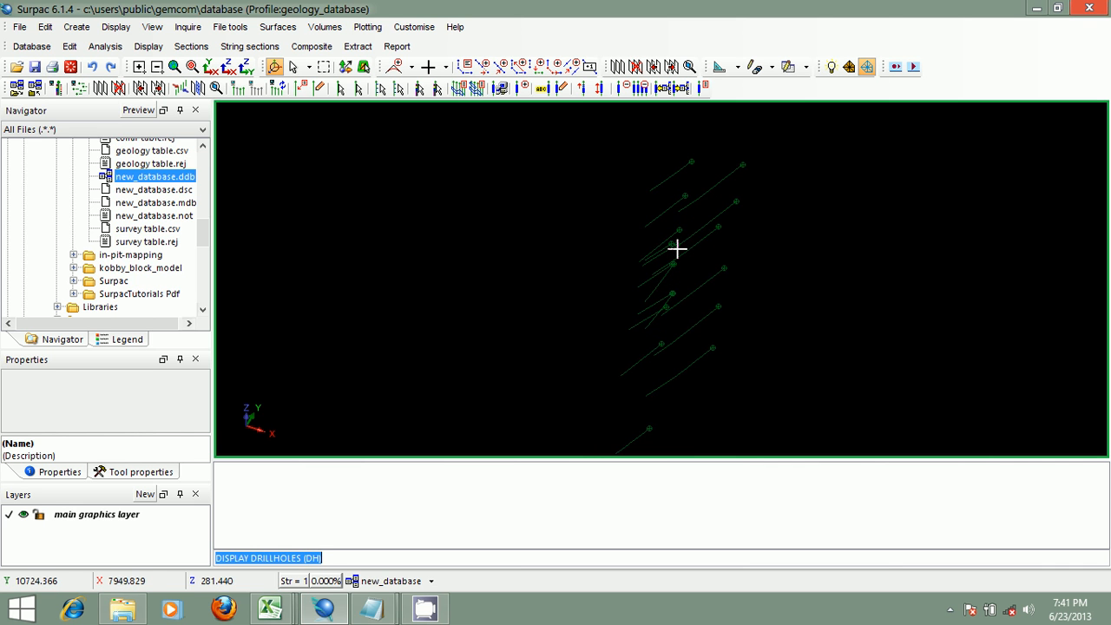
pyautogui.scroll(-3, 676, 248)
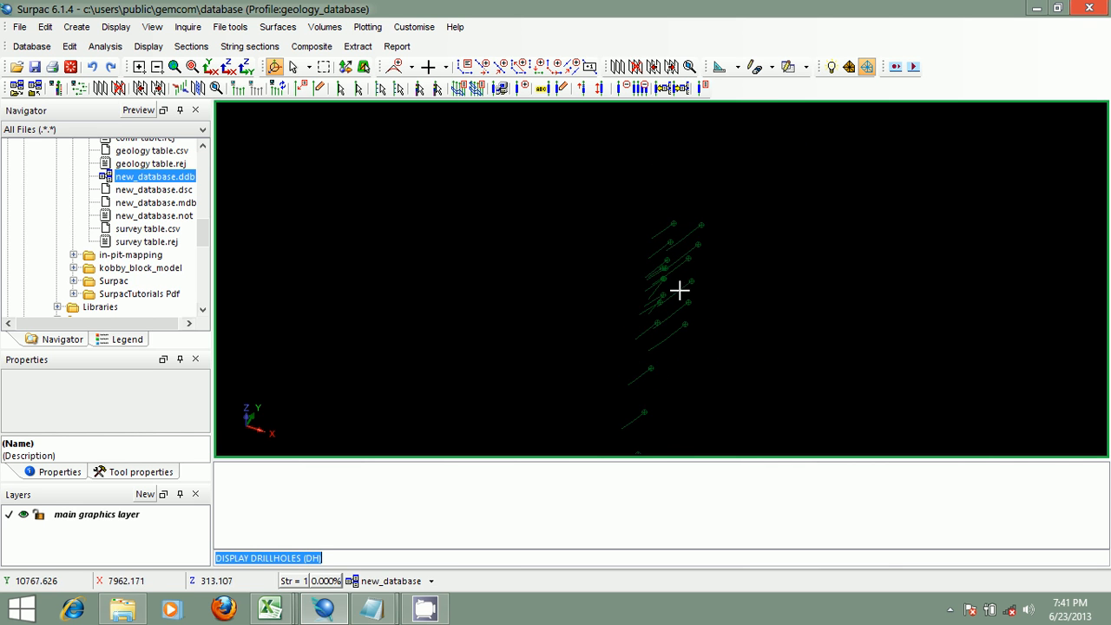
pyautogui.moveTo(679, 290); pyautogui.dragTo(649, 224, button='middle')
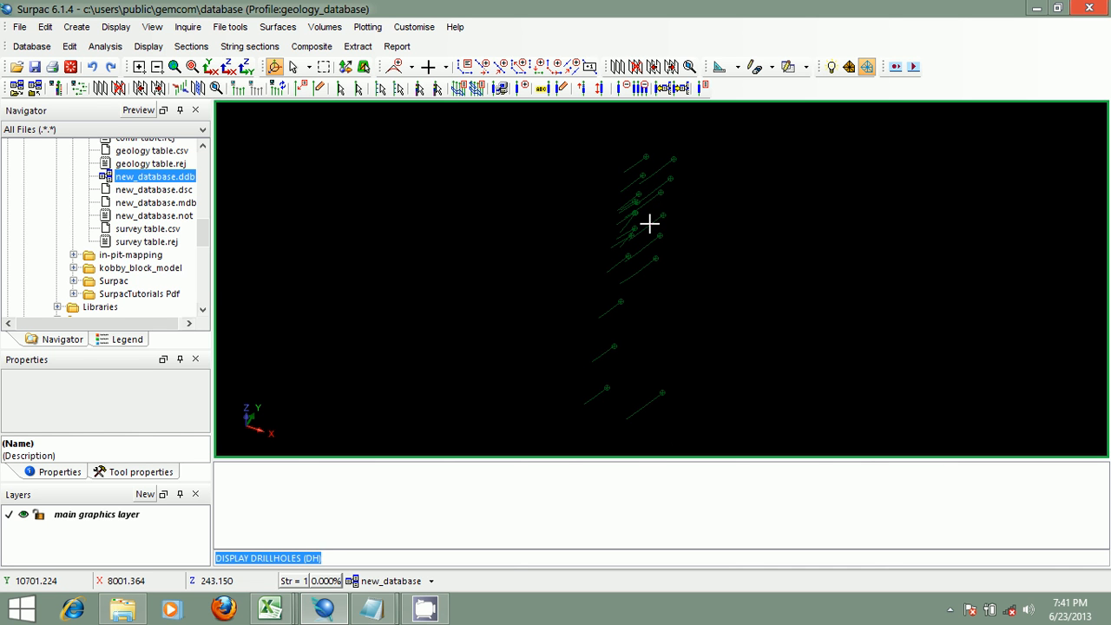
pyautogui.scroll(-1, 649, 224)
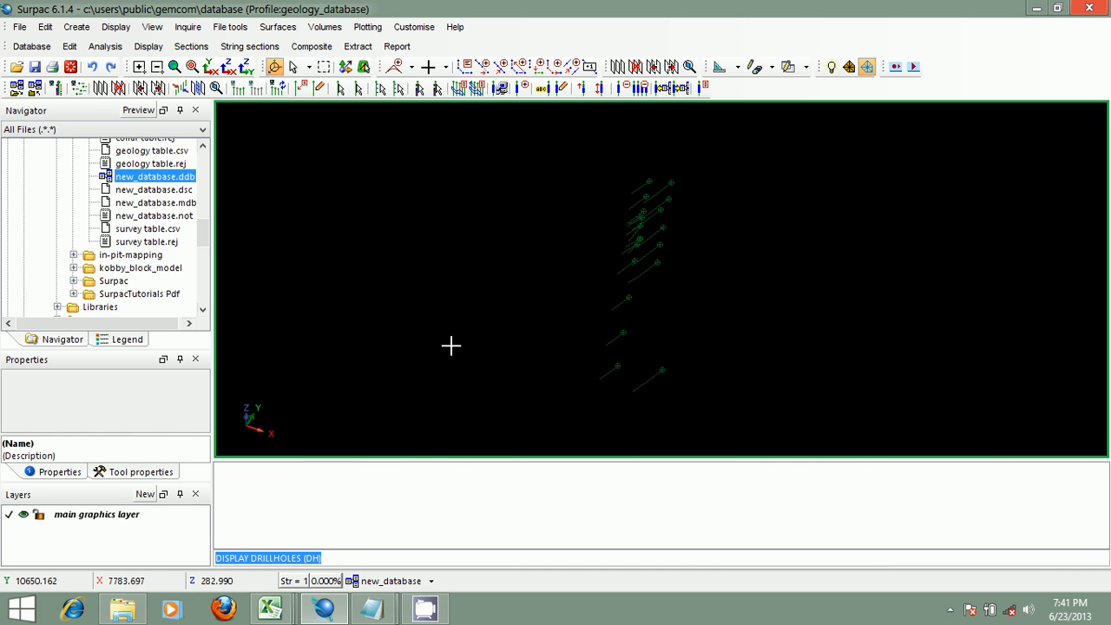
# - Close the drillhole display and disconnect the new_database geology database
pyautogui.click(426, 583)
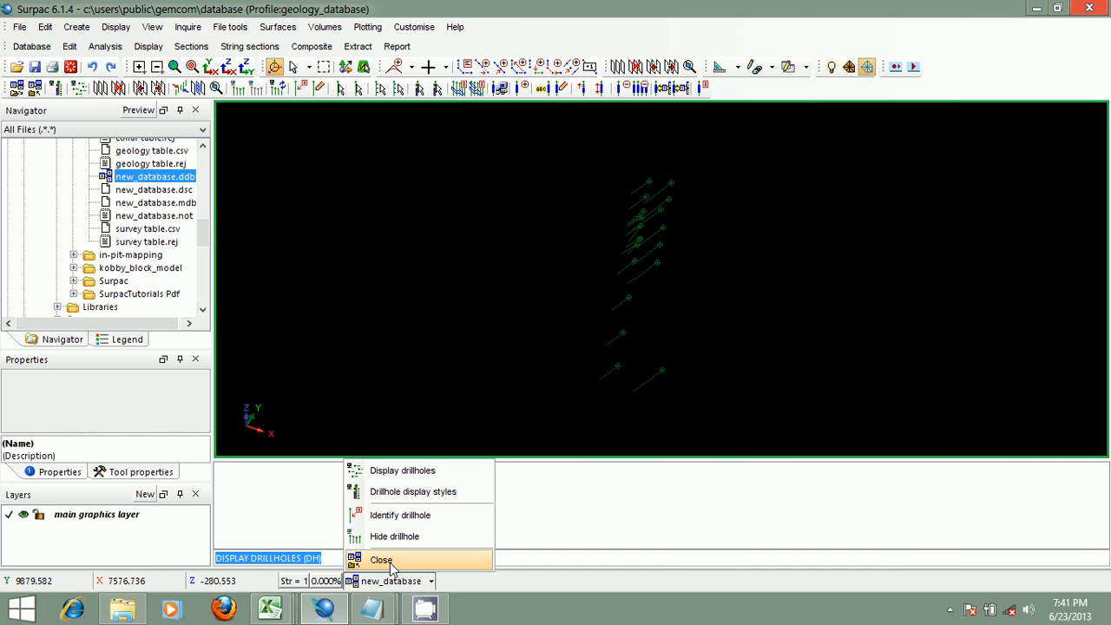
pyautogui.click(390, 564)
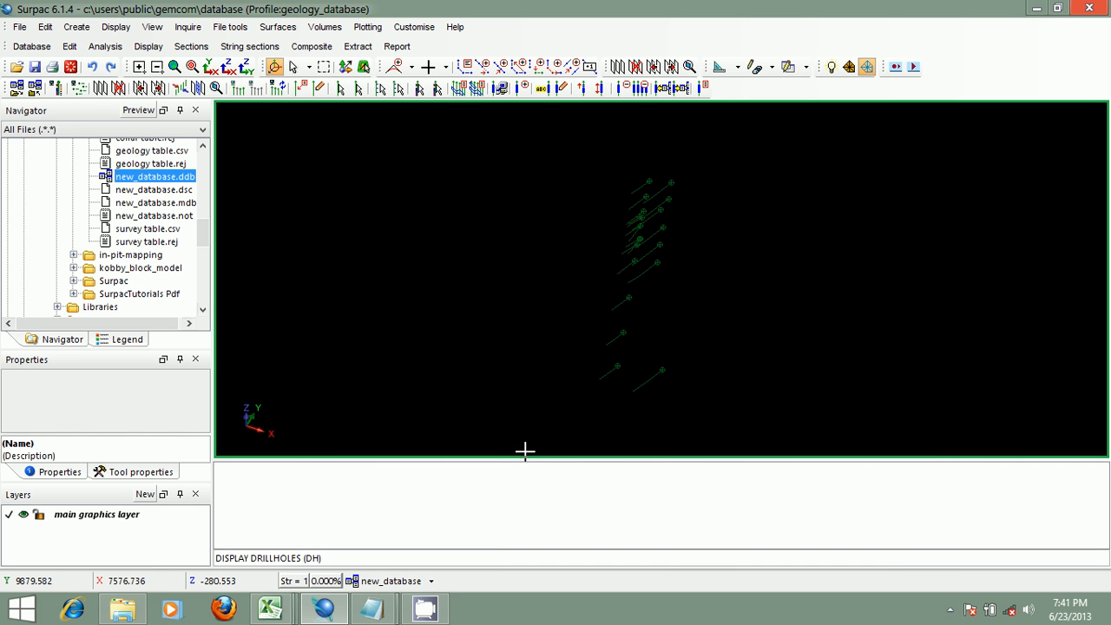
pyautogui.click(37, 90)
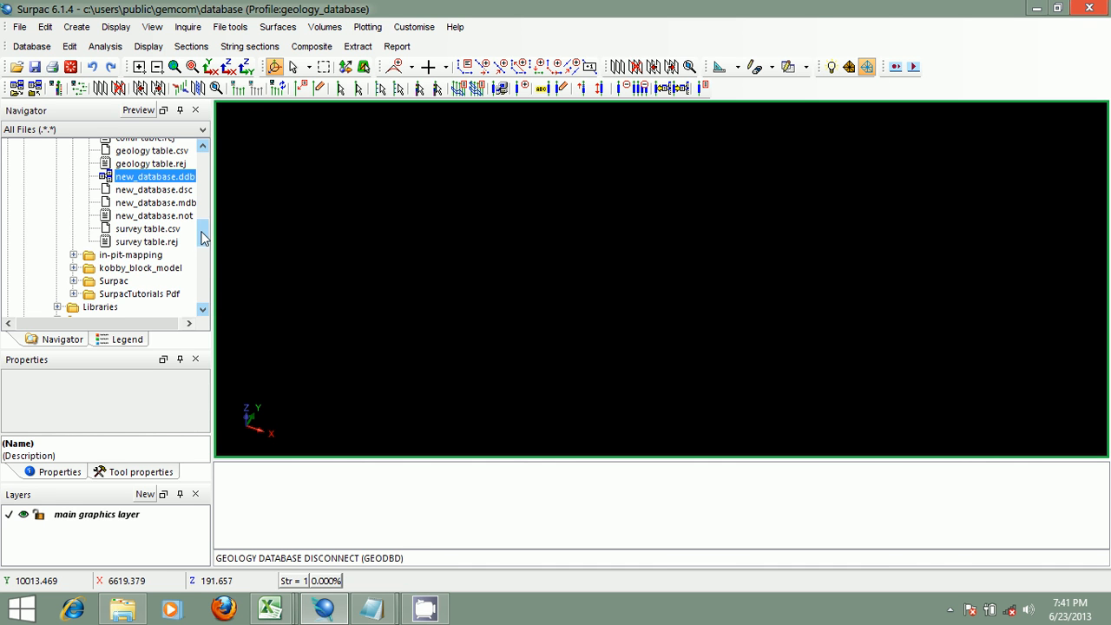
pyautogui.scroll(3, 193, 236)
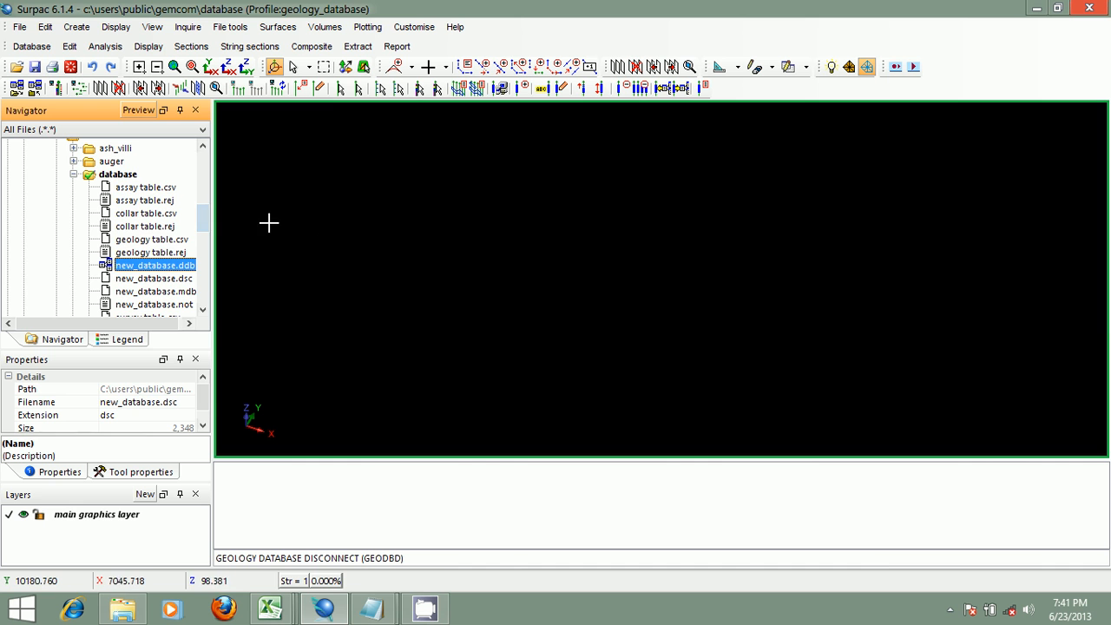